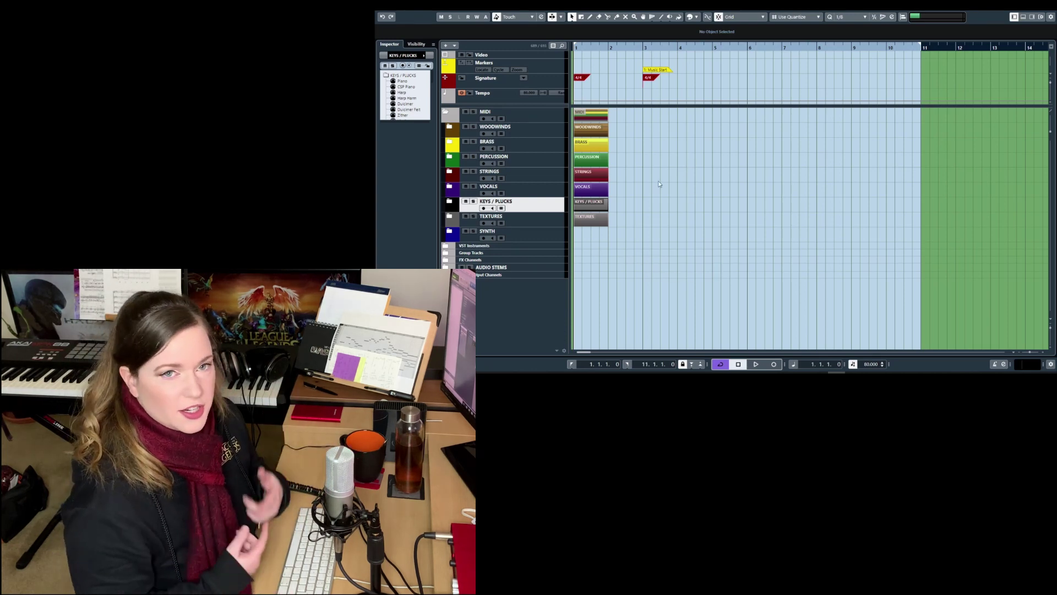
Select the WOODWINDS folder, begin editing its name, and bring the Key Commands window into view
{"action": "left_click", "coordinate": [554, 134]}
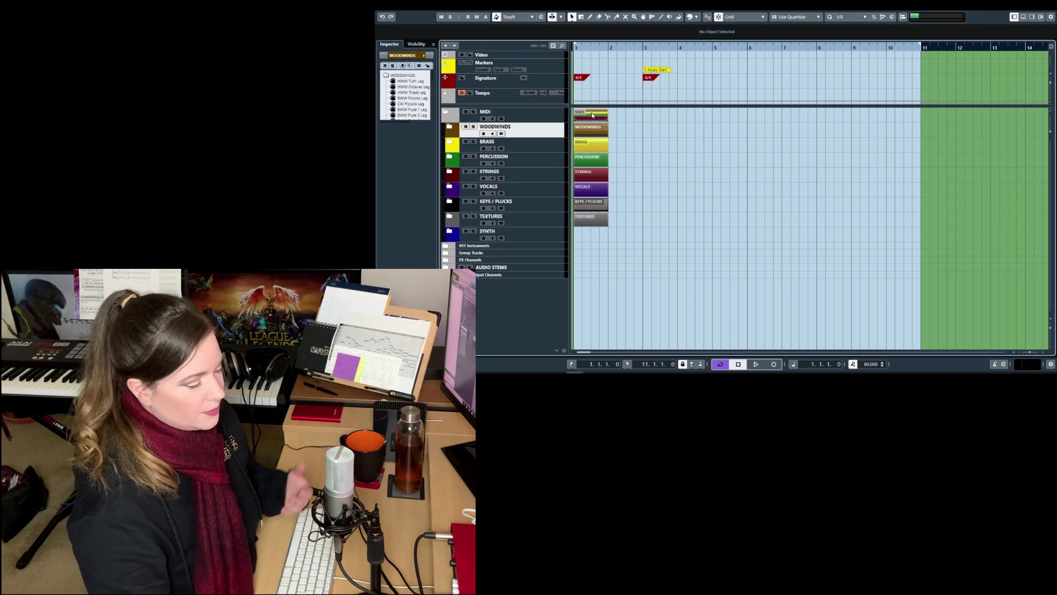
{"action": "double_click", "coordinate": [495, 126]}
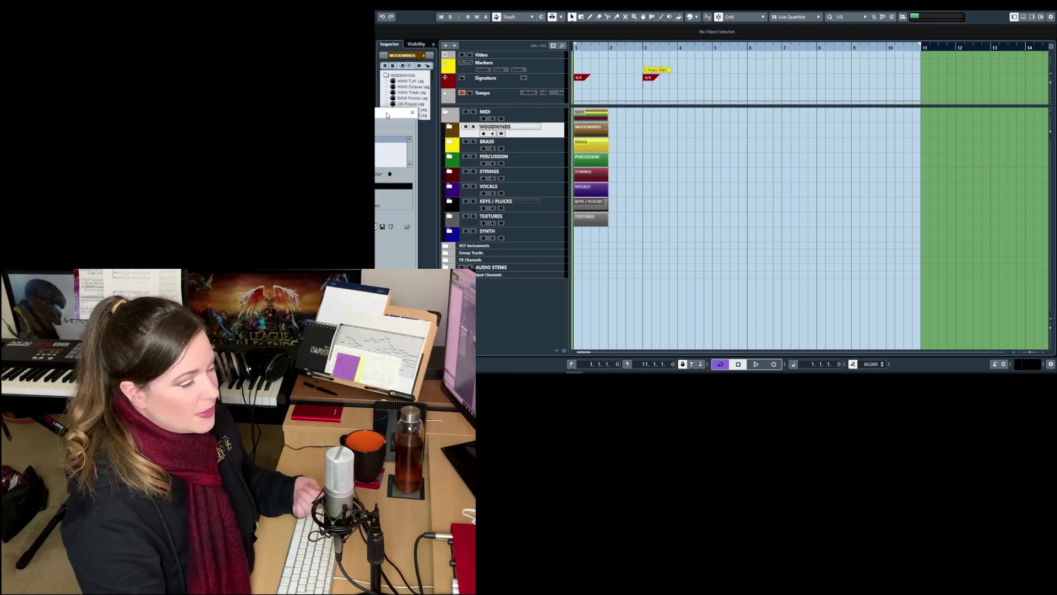
{"action": "left_click_drag", "start_coordinate": [387, 115], "coordinate": [803, 115]}
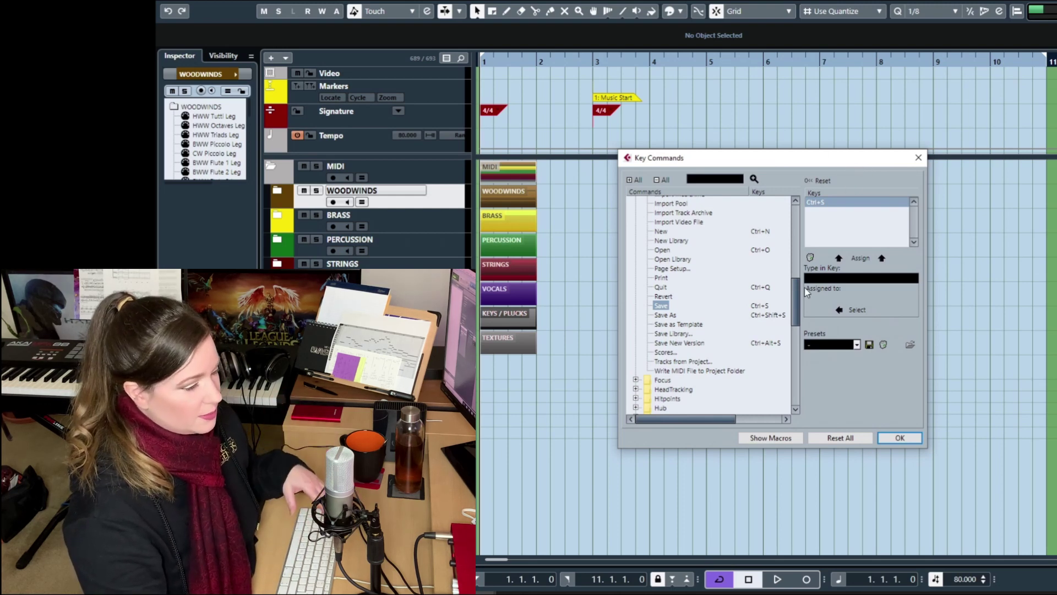
Reposition the Key Commands dialog and look into the Add Track, Analyze and Arranger groups
{"action": "left_click_drag", "start_coordinate": [796, 303], "coordinate": [804, 212]}
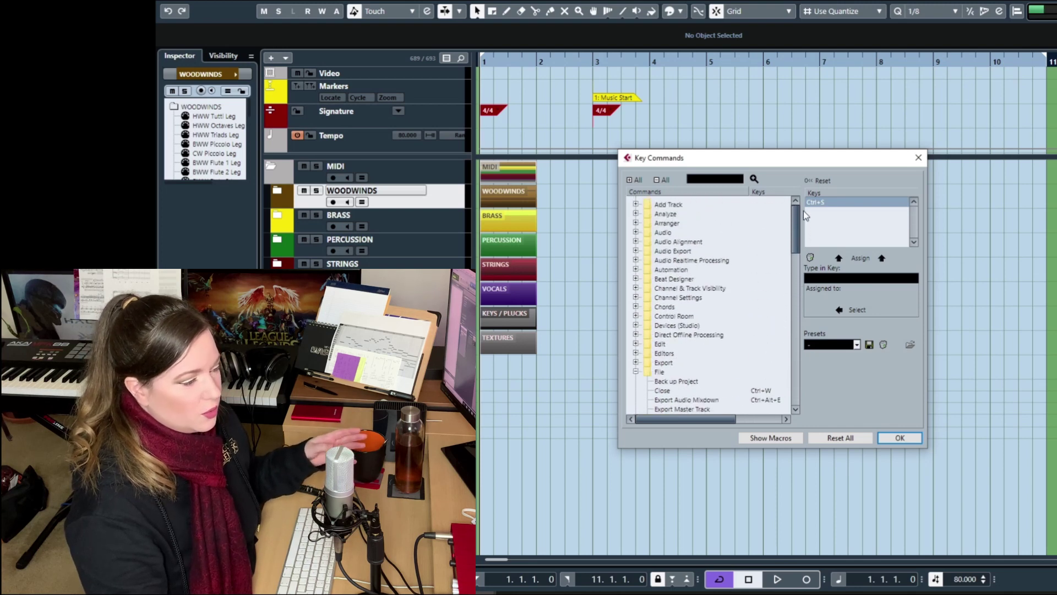
{"action": "scroll", "coordinate": [716, 231], "scroll_direction": "down", "scroll_amount": 1}
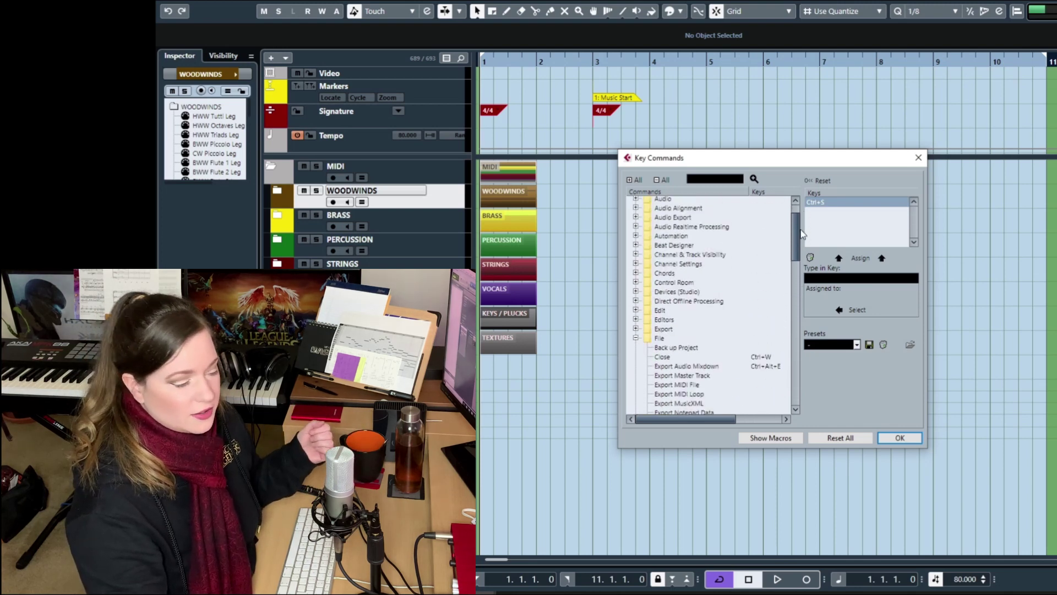
{"action": "scroll", "coordinate": [660, 220], "scroll_direction": "up", "scroll_amount": 1}
{"action": "left_click", "coordinate": [635, 204]}
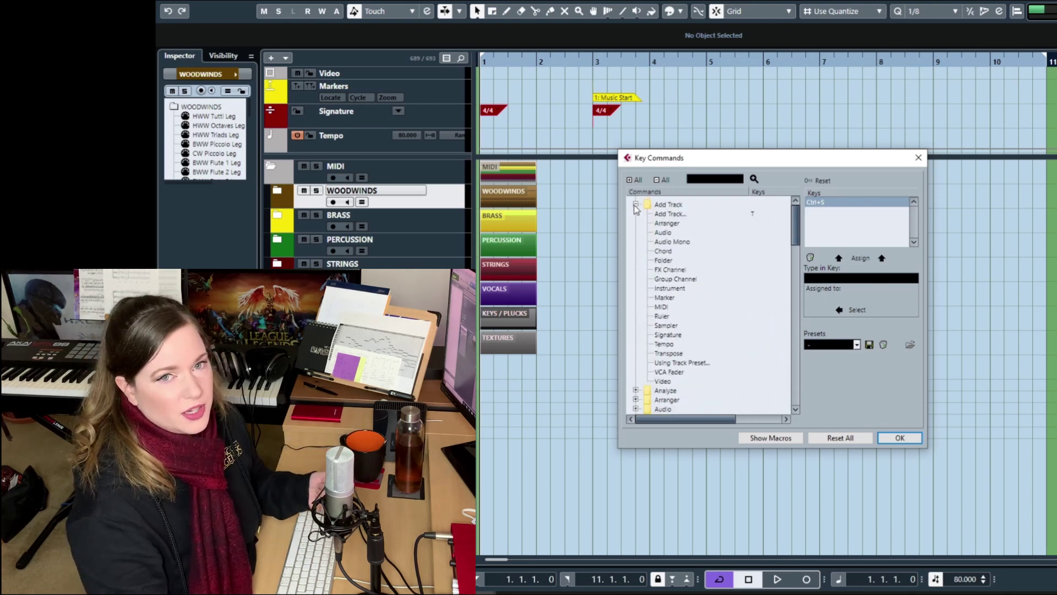
{"action": "left_click", "coordinate": [636, 204]}
{"action": "left_click", "coordinate": [636, 214]}
{"action": "left_click", "coordinate": [635, 214]}
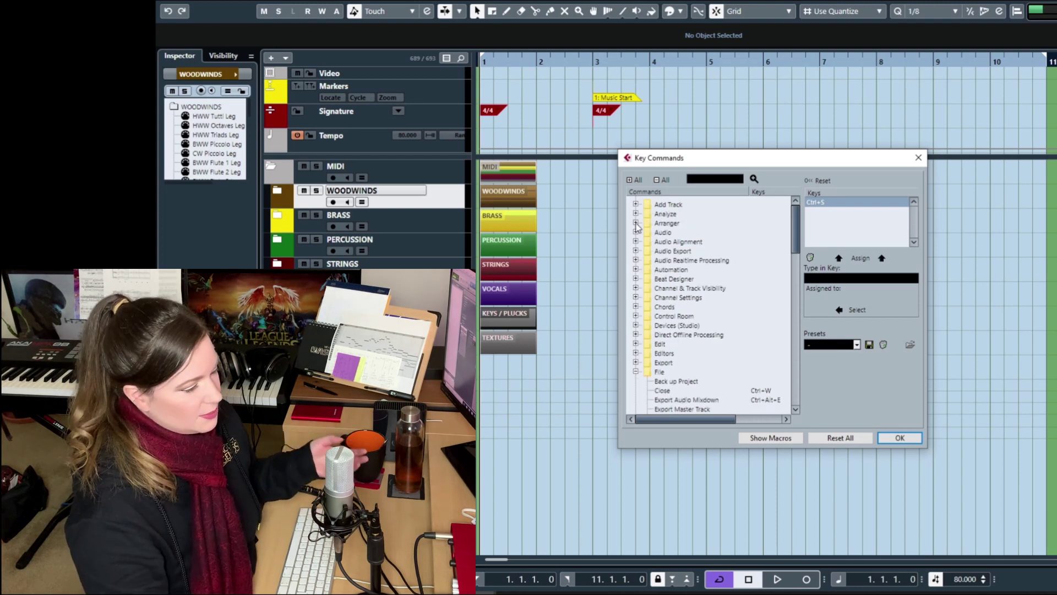
{"action": "left_click", "coordinate": [636, 223]}
{"action": "left_click", "coordinate": [635, 223]}
Inspect the Audio, Audio Alignment and Audio Export groups, collapse File, and confirm with OK
{"action": "left_click", "coordinate": [636, 232]}
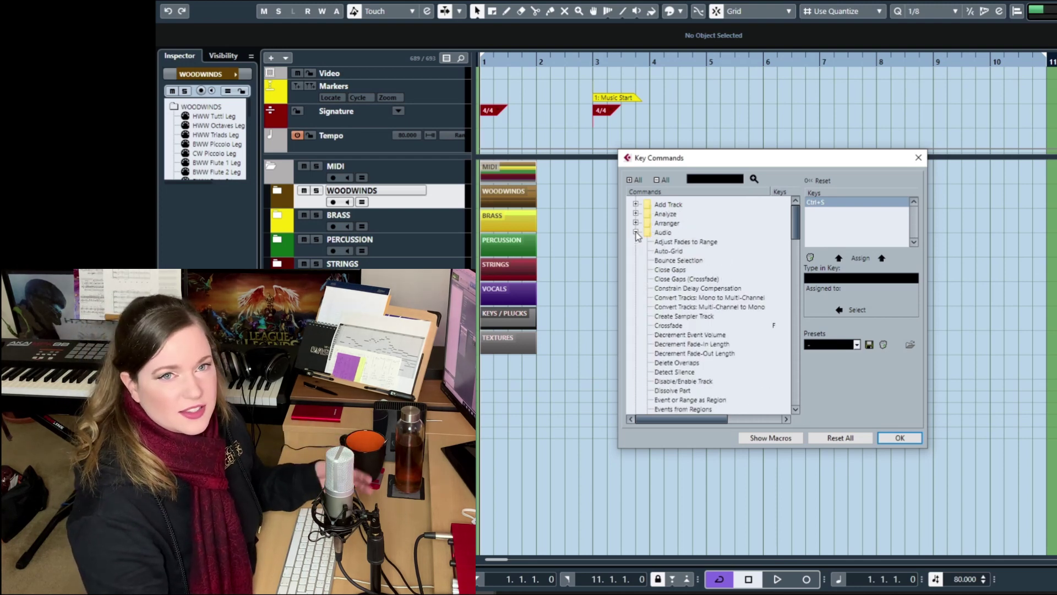
{"action": "left_click", "coordinate": [636, 232]}
{"action": "left_click", "coordinate": [636, 242]}
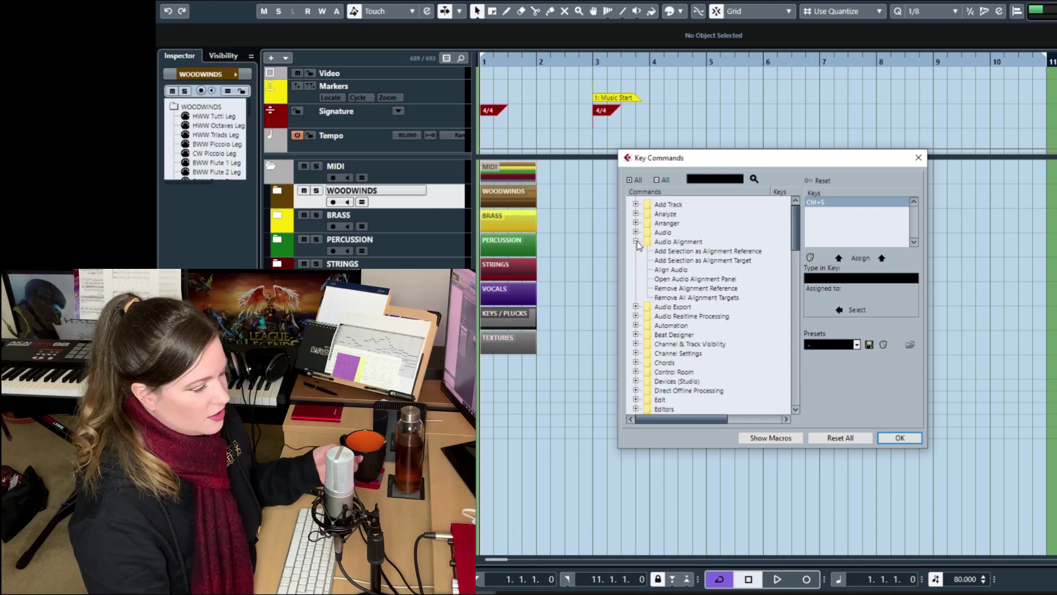
{"action": "left_click", "coordinate": [635, 242]}
{"action": "left_click", "coordinate": [635, 251]}
{"action": "left_click", "coordinate": [636, 251]}
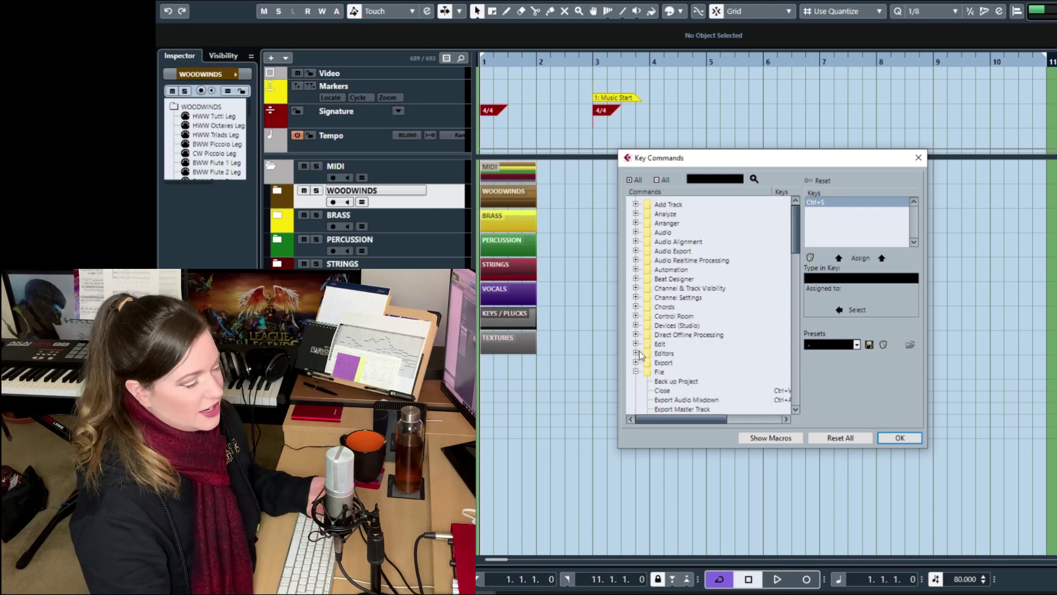
{"action": "left_click", "coordinate": [636, 372]}
{"action": "mouse_move", "coordinate": [796, 276]}
{"action": "left_mouse_down"}
{"action": "mouse_move", "coordinate": [791, 410]}
{"action": "mouse_move", "coordinate": [801, 268]}
{"action": "left_mouse_up"}
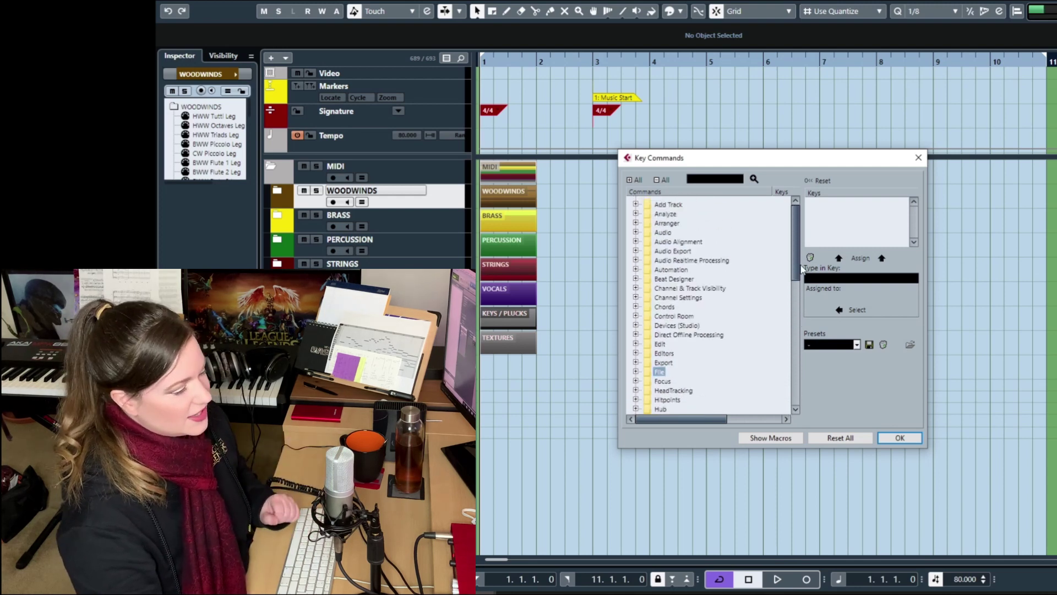
{"action": "left_click", "coordinate": [899, 438]}
Open Preferences and view the VariAudio, VST, Control Room and VST Plug-ins pages
{"action": "key", "text": "ctrl+comma"}
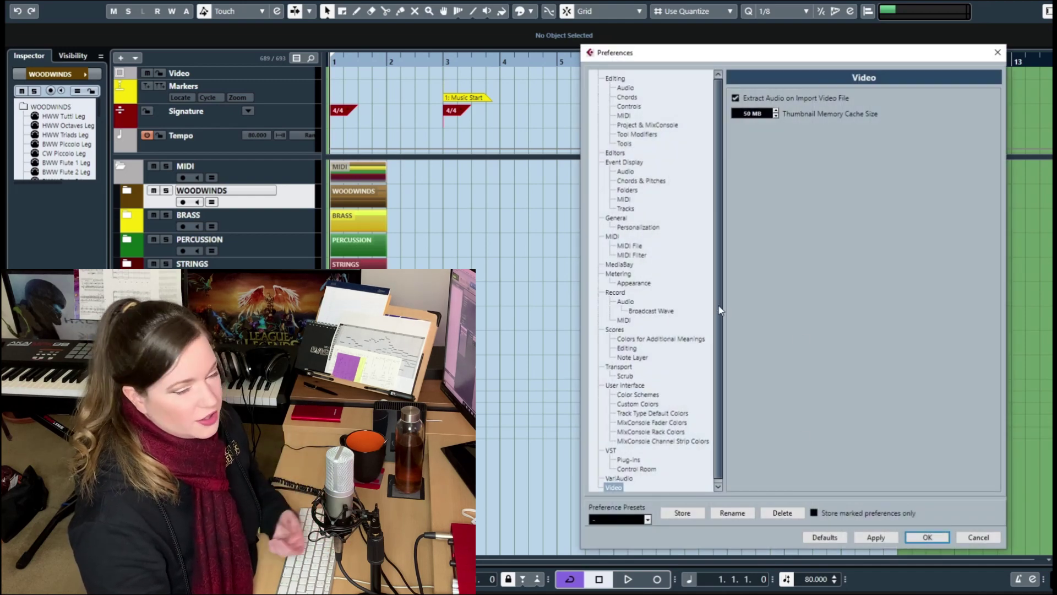
{"action": "scroll", "coordinate": [722, 329], "scroll_direction": "down", "scroll_amount": 1}
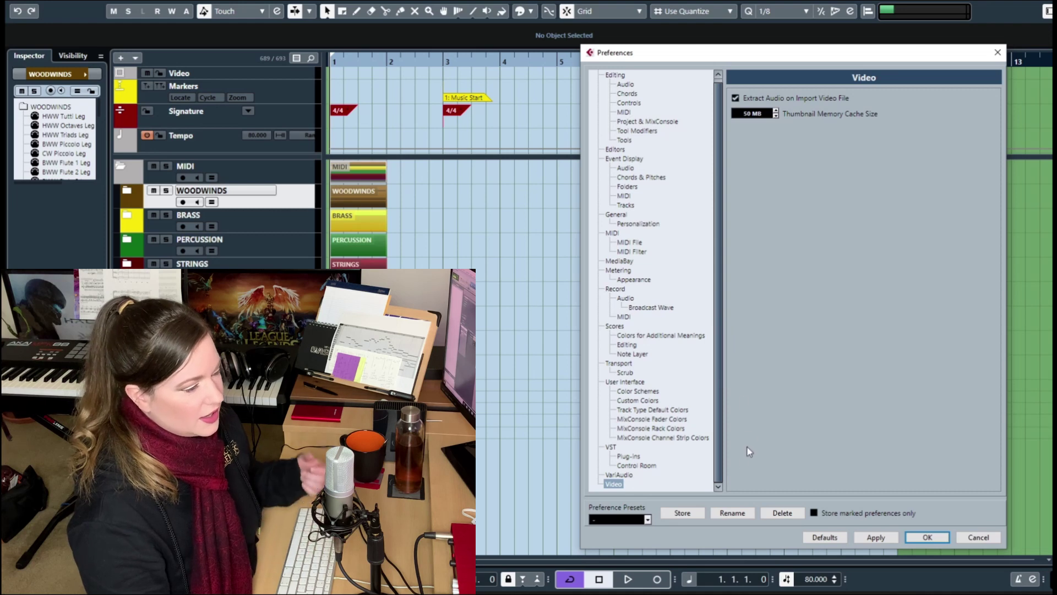
{"action": "left_click", "coordinate": [632, 475]}
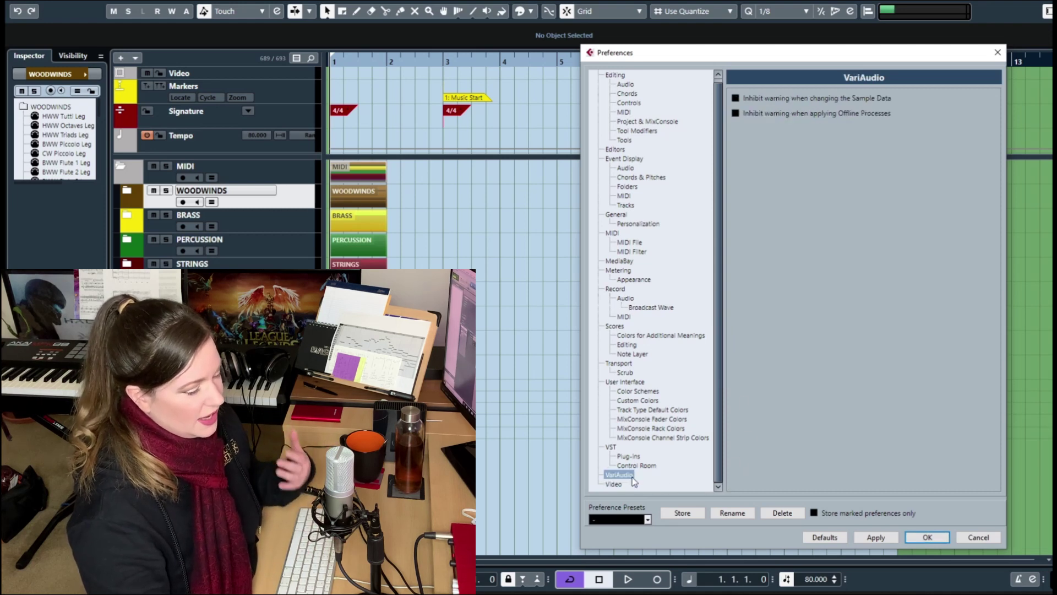
{"action": "left_click", "coordinate": [632, 448]}
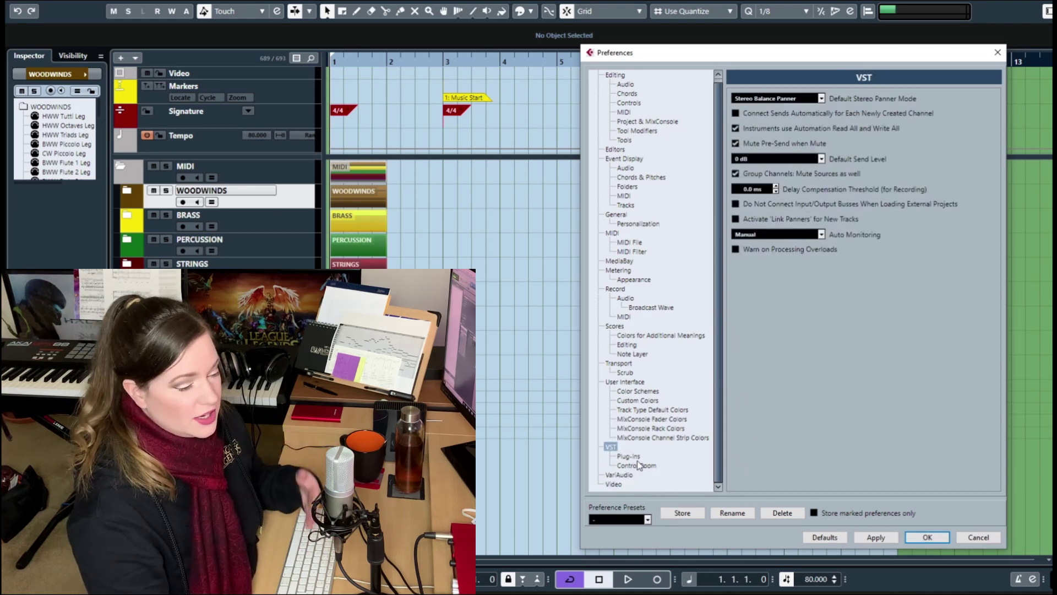
{"action": "left_click", "coordinate": [637, 465]}
{"action": "left_click", "coordinate": [641, 456]}
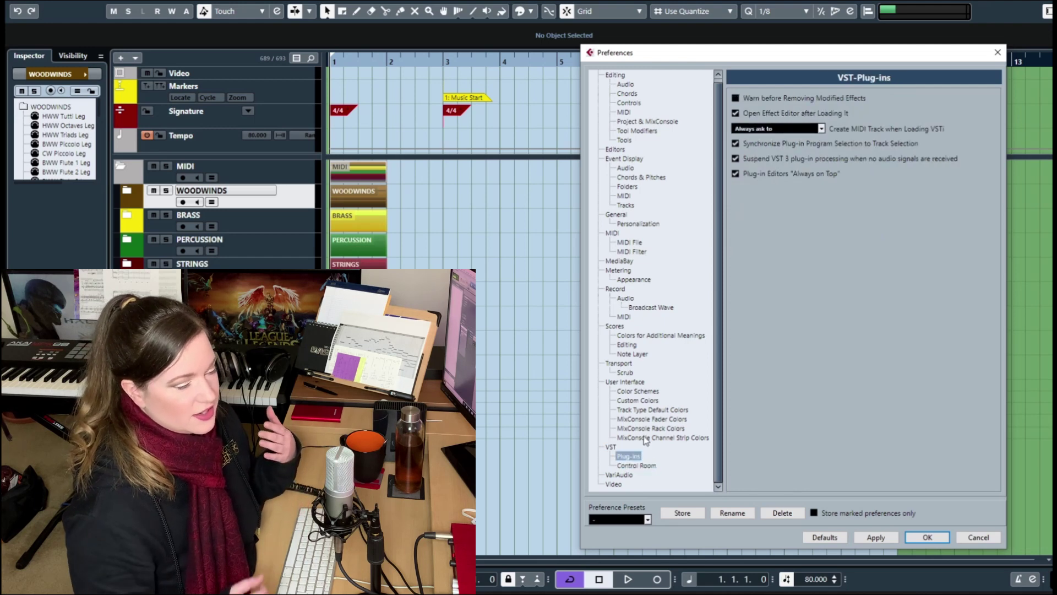
{"action": "left_click", "coordinate": [648, 437]}
Review the User Interface pages: Color Schemes, Custom Colors, Track Type Defaults and MixConsole colors
{"action": "left_click", "coordinate": [638, 382]}
{"action": "left_click", "coordinate": [644, 392]}
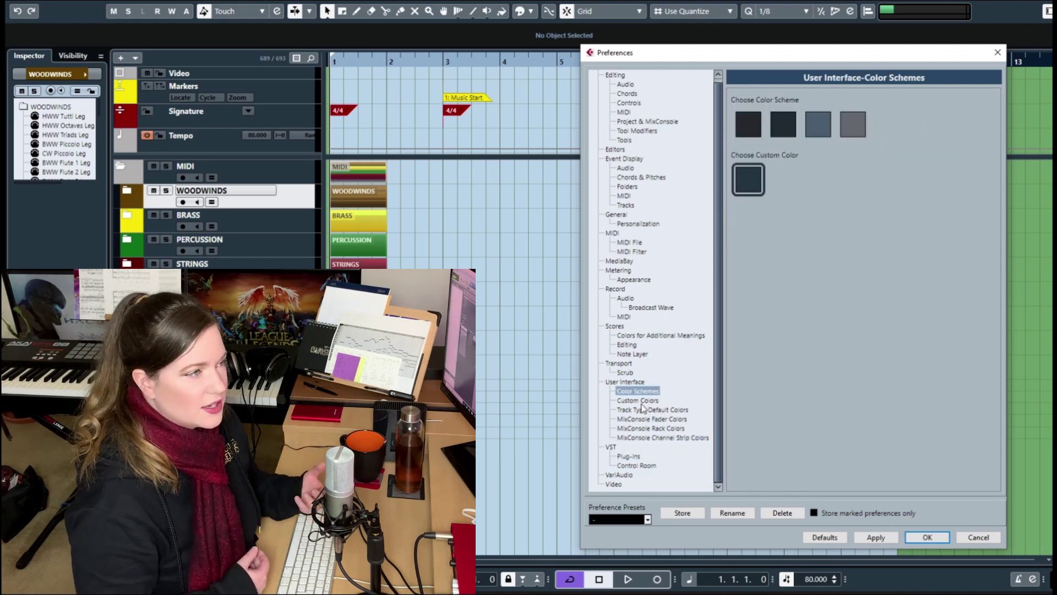
{"action": "left_click", "coordinate": [644, 401]}
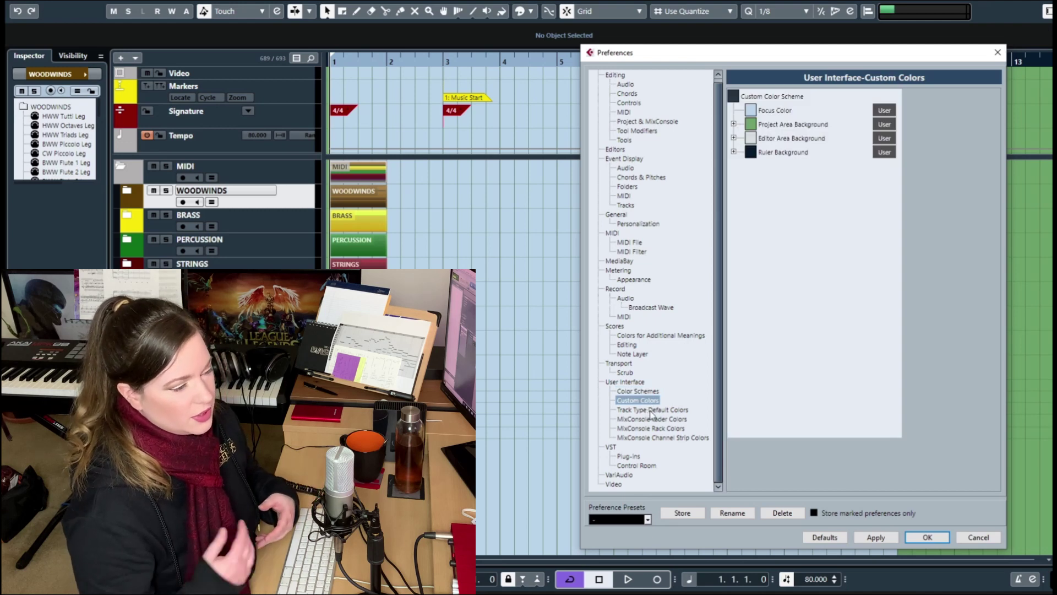
{"action": "left_click", "coordinate": [651, 411]}
{"action": "left_click", "coordinate": [652, 419]}
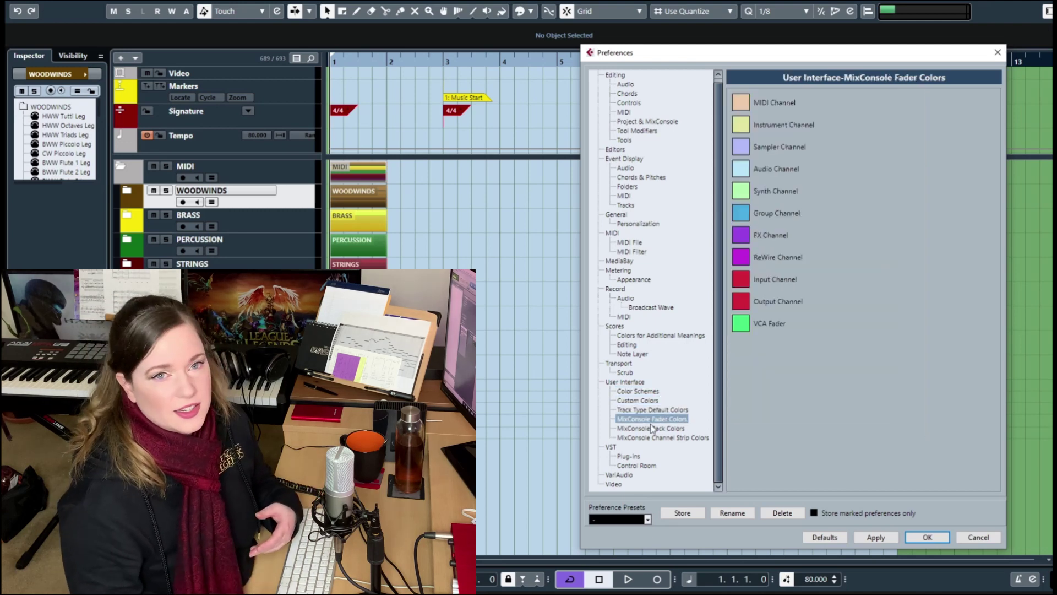
{"action": "left_click", "coordinate": [653, 428]}
{"action": "left_click", "coordinate": [655, 438]}
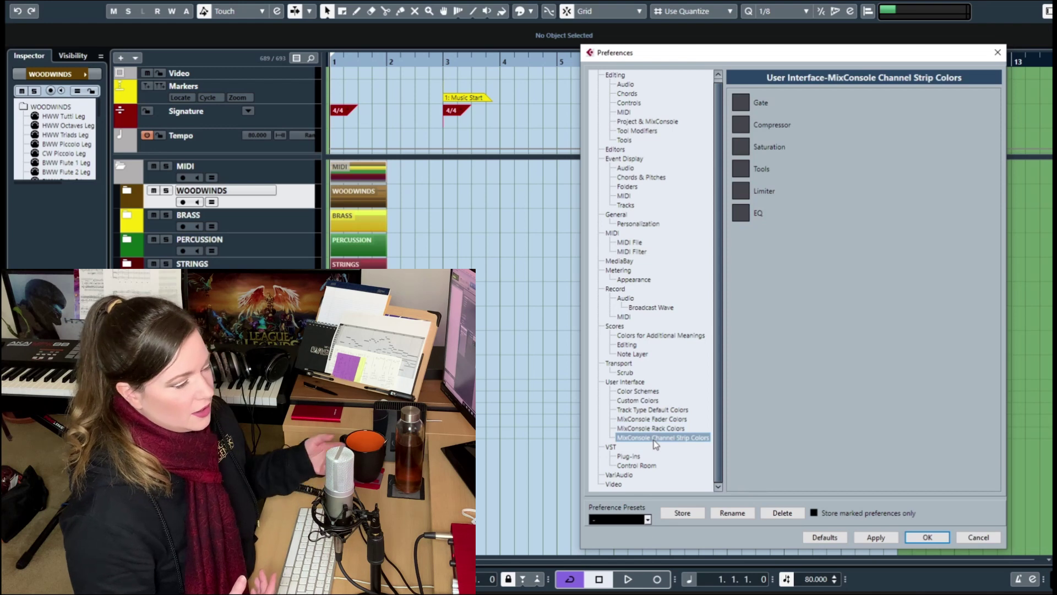
View the Transport, Scores, Record MIDI, Record, Metering and MediaBay preferences
{"action": "left_click", "coordinate": [625, 364]}
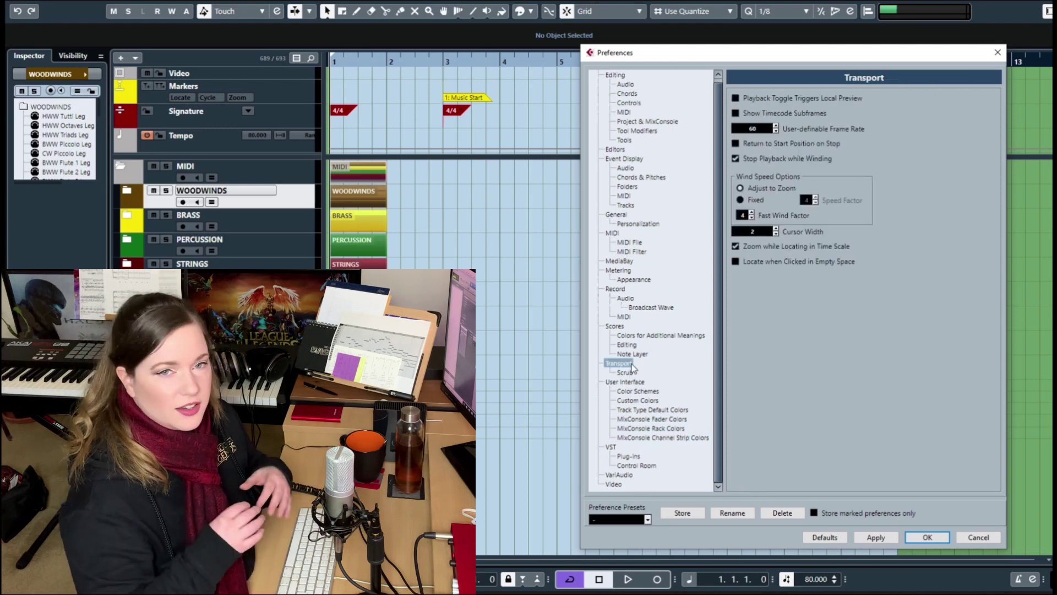
{"action": "left_click", "coordinate": [632, 327]}
{"action": "left_click", "coordinate": [632, 317]}
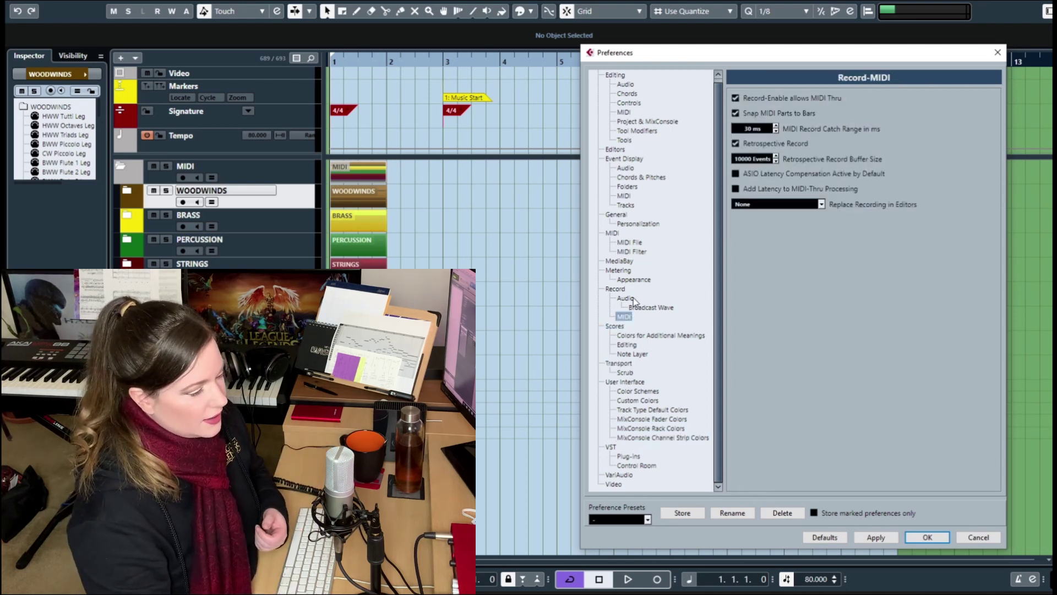
{"action": "left_click", "coordinate": [627, 289]}
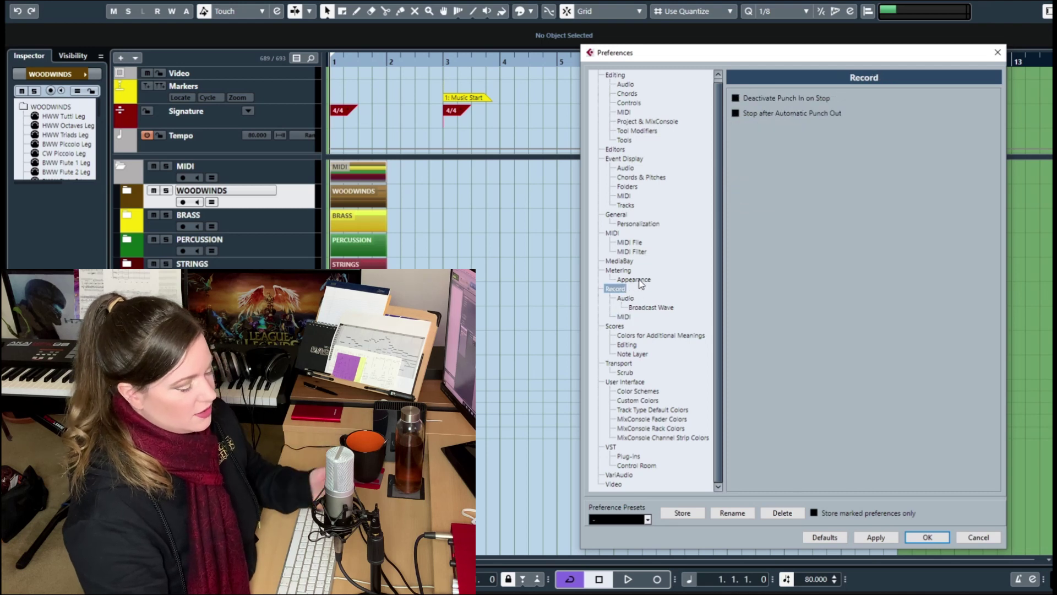
{"action": "left_click", "coordinate": [641, 271]}
{"action": "left_click", "coordinate": [642, 262]}
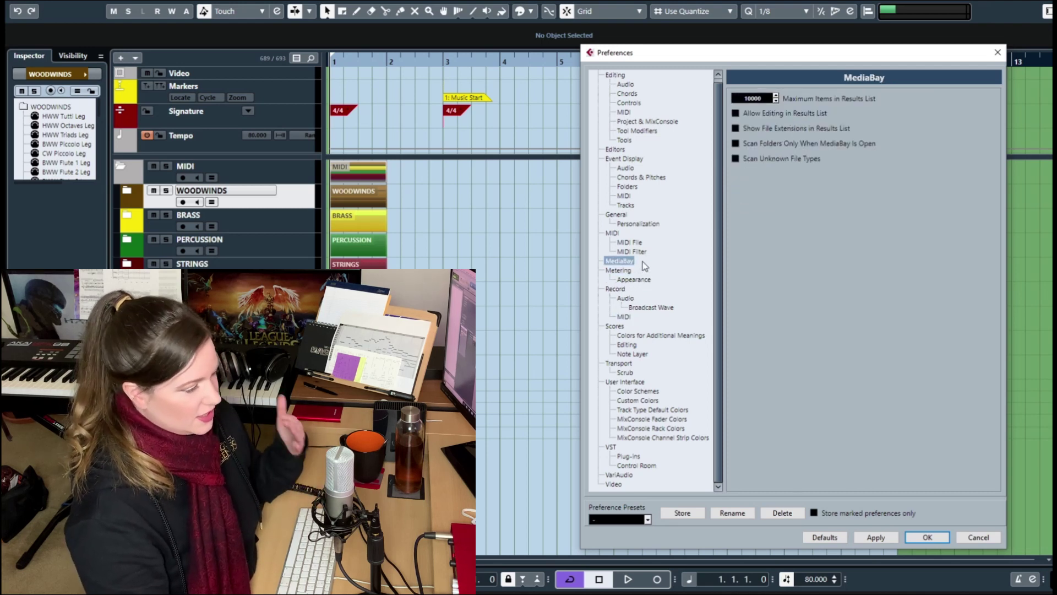
View the MIDI, General, Event Display, Editors and Editing preferences, then close Preferences
{"action": "left_click", "coordinate": [640, 234]}
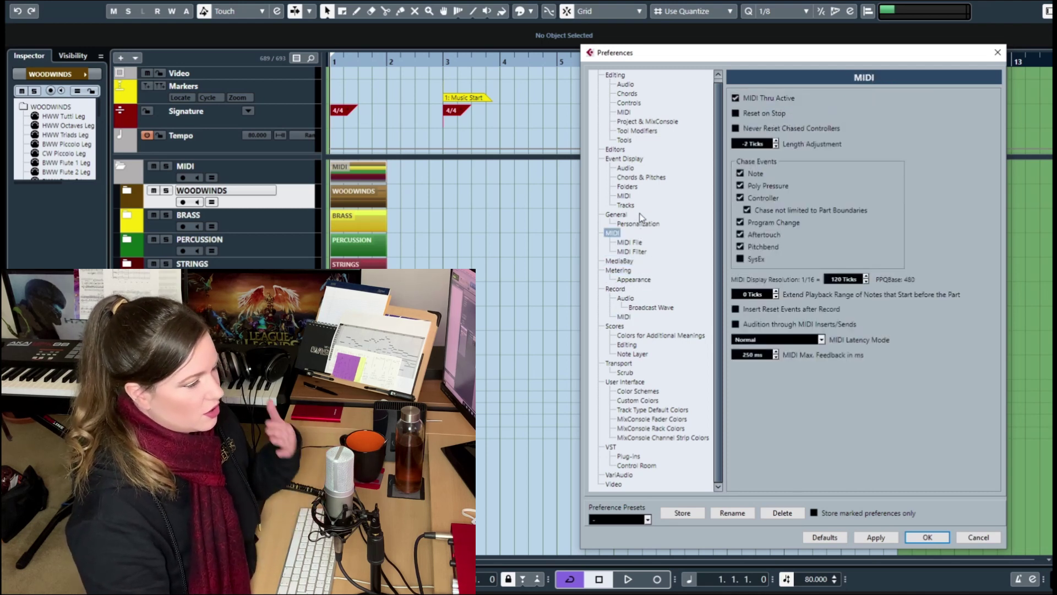
{"action": "left_click", "coordinate": [640, 215]}
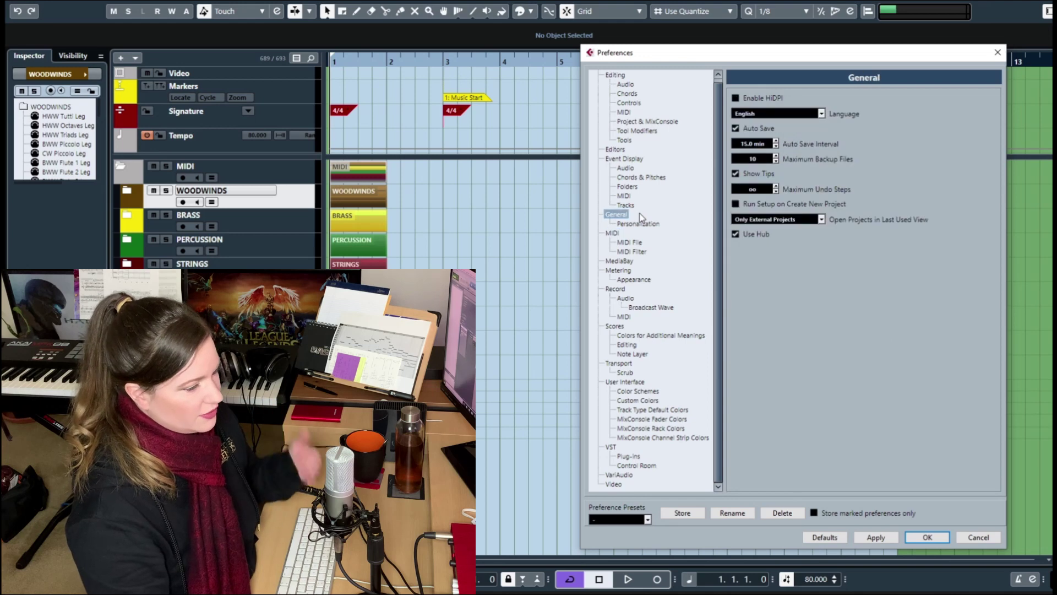
{"action": "left_click", "coordinate": [639, 160]}
{"action": "left_click", "coordinate": [659, 149]}
{"action": "scroll", "coordinate": [659, 151], "scroll_direction": "up", "scroll_amount": 1}
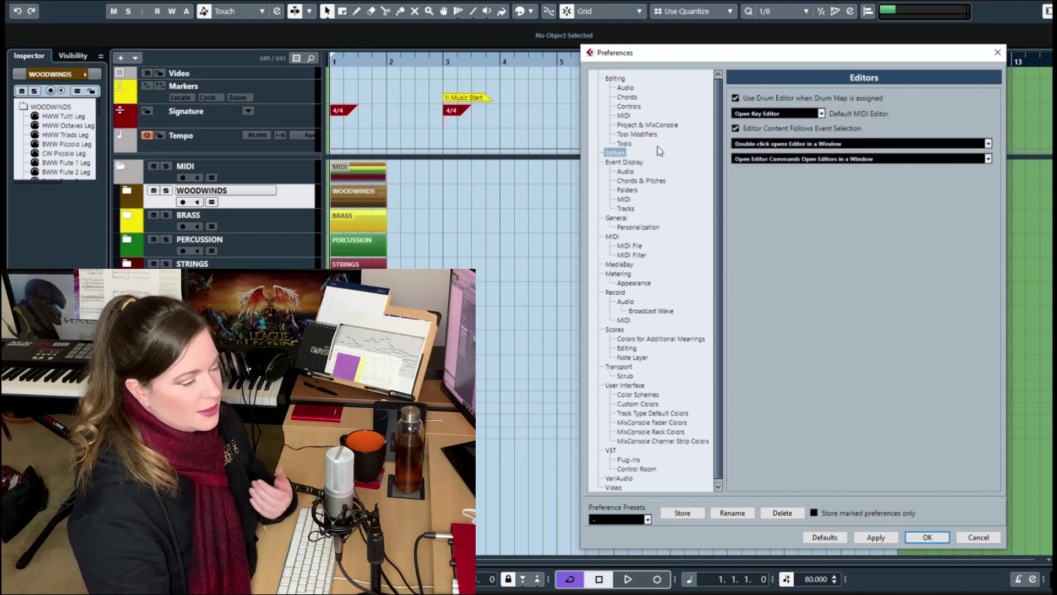
{"action": "left_click", "coordinate": [636, 80]}
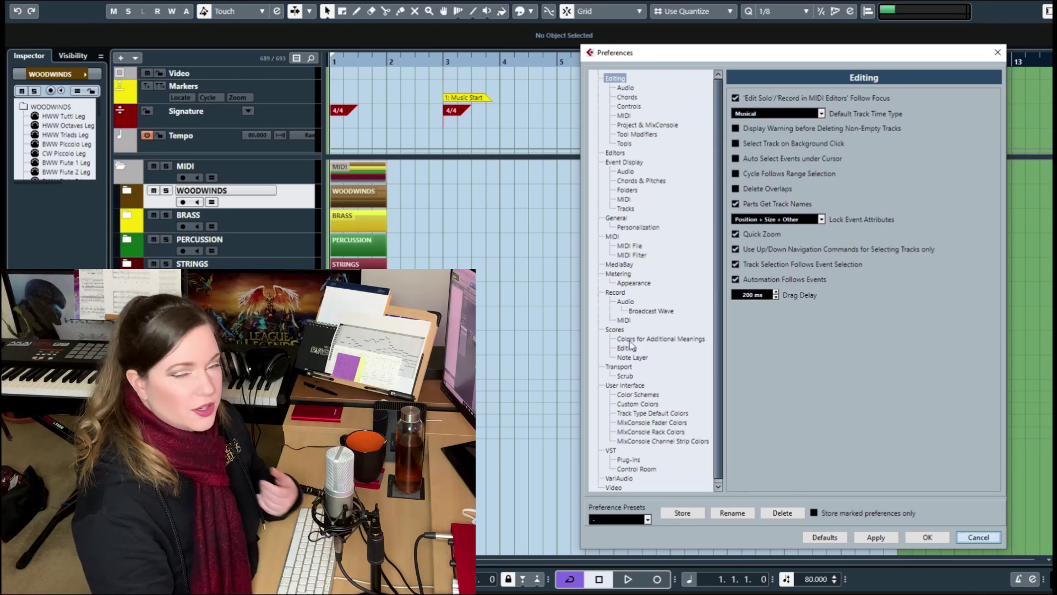
{"action": "key", "text": "Escape"}
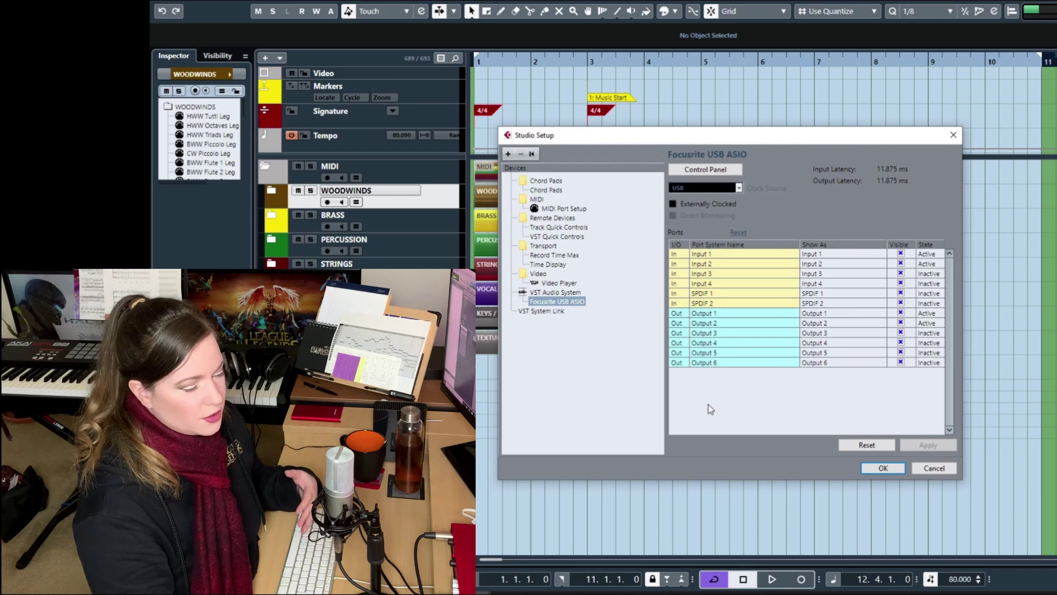
Open the Focusrite audio interface's device settings, move them aside, then close them
{"action": "left_click", "coordinate": [724, 171]}
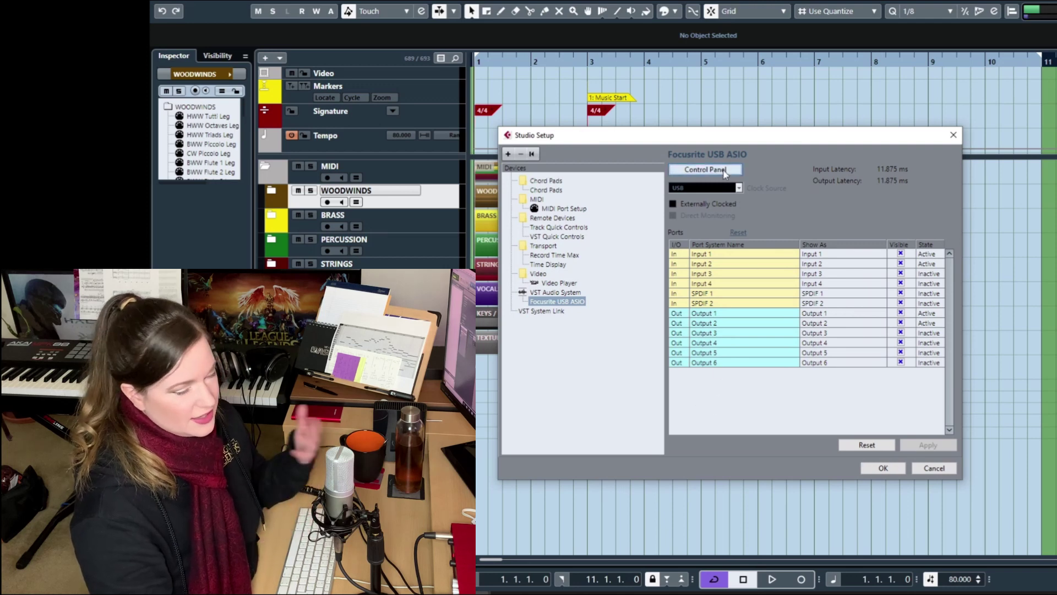
{"action": "left_click_drag", "start_coordinate": [523, 187], "coordinate": [567, 117]}
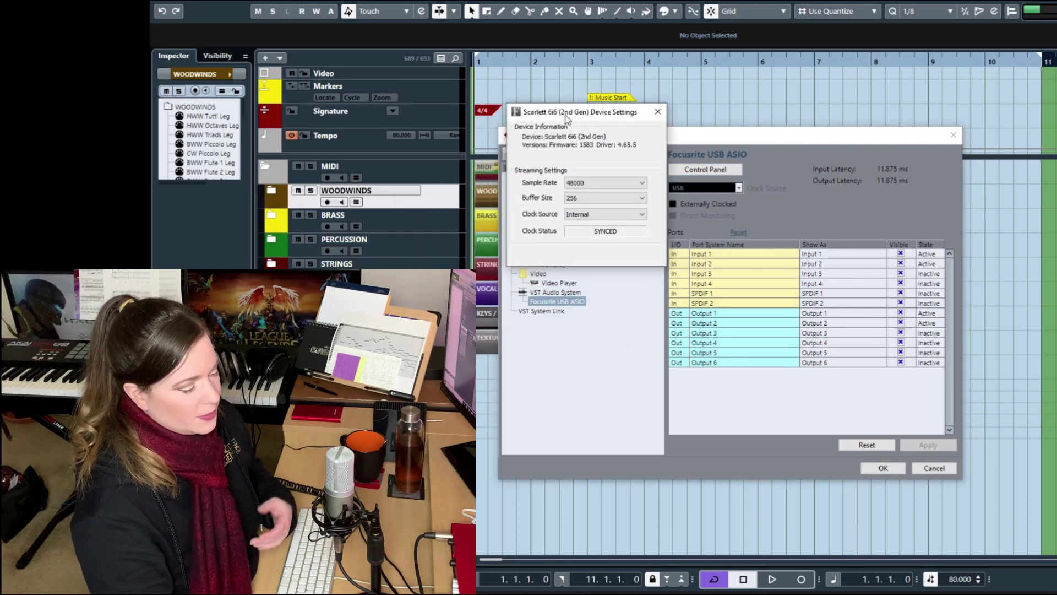
{"action": "left_click", "coordinate": [657, 111]}
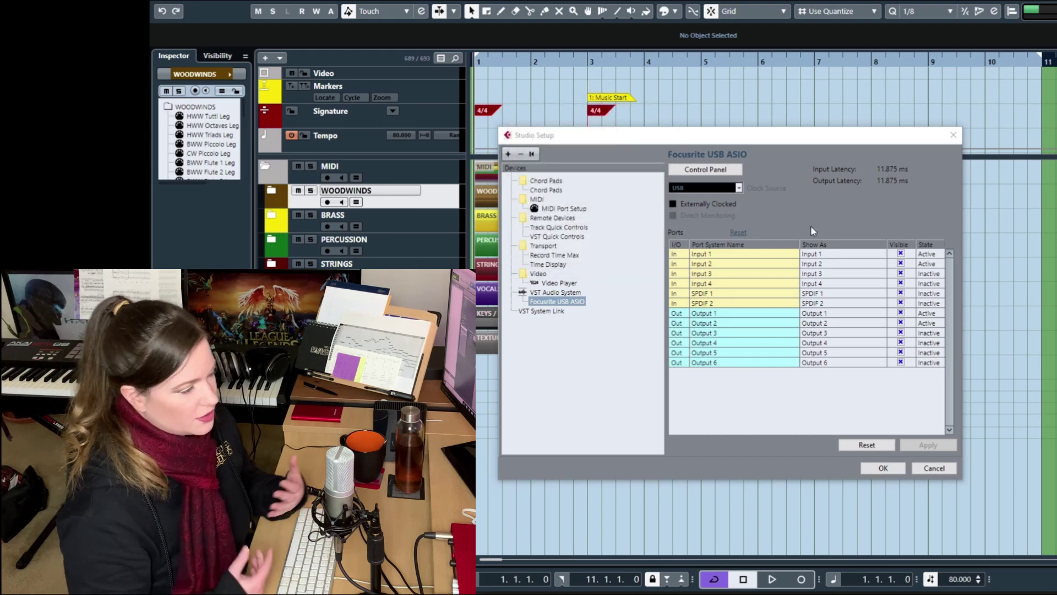
Review Studio Setup pages from Remote Devices and MIDI Port Setup through VST System Link
{"action": "left_click", "coordinate": [566, 218]}
{"action": "left_click", "coordinate": [566, 209]}
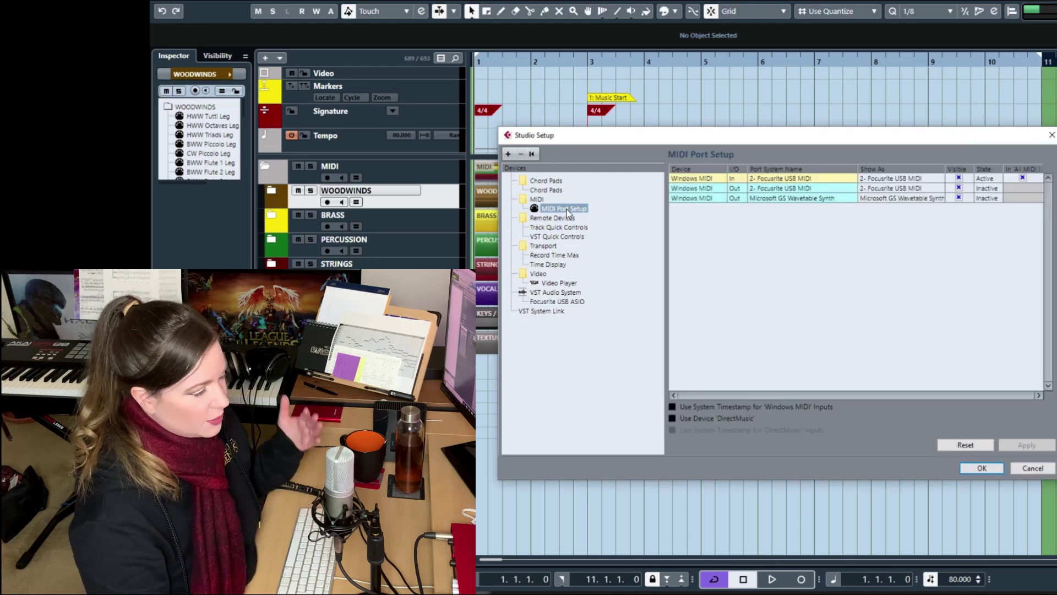
{"action": "left_click", "coordinate": [569, 228]}
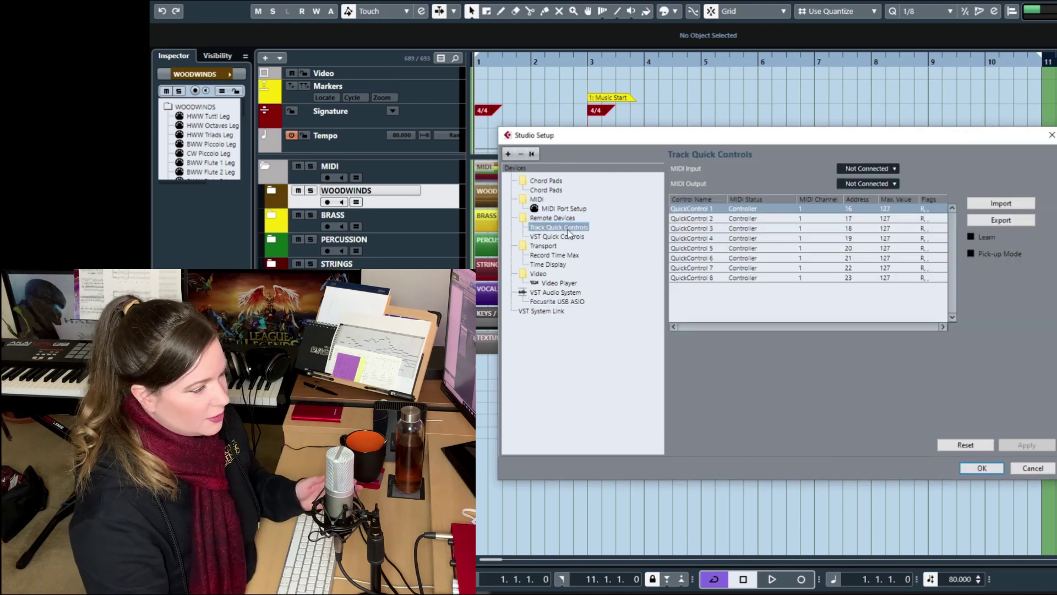
{"action": "left_click", "coordinate": [570, 238]}
{"action": "left_click", "coordinate": [569, 255]}
{"action": "left_click", "coordinate": [566, 265]}
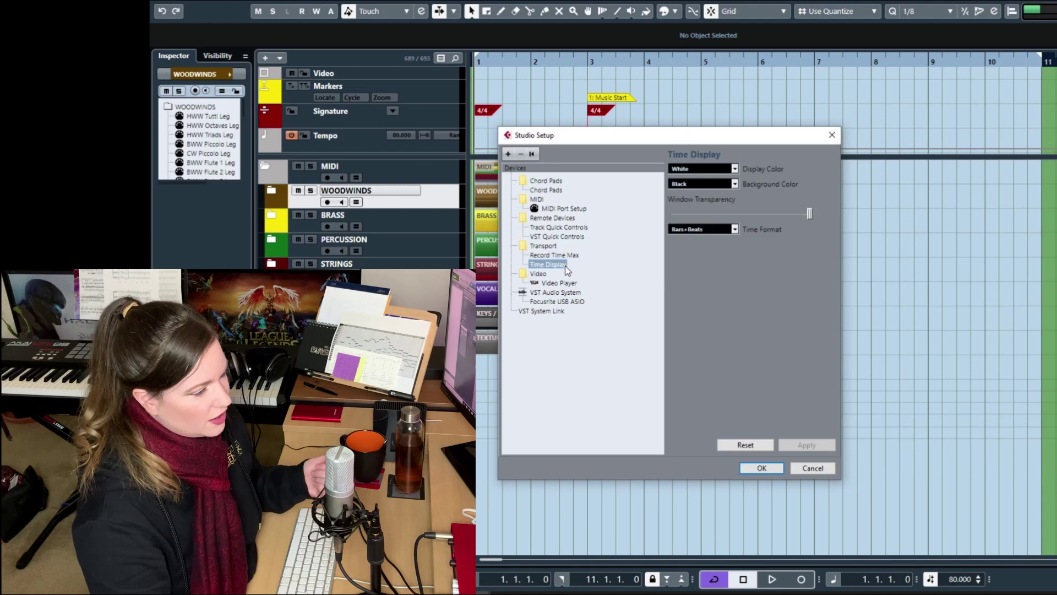
{"action": "left_click", "coordinate": [567, 283]}
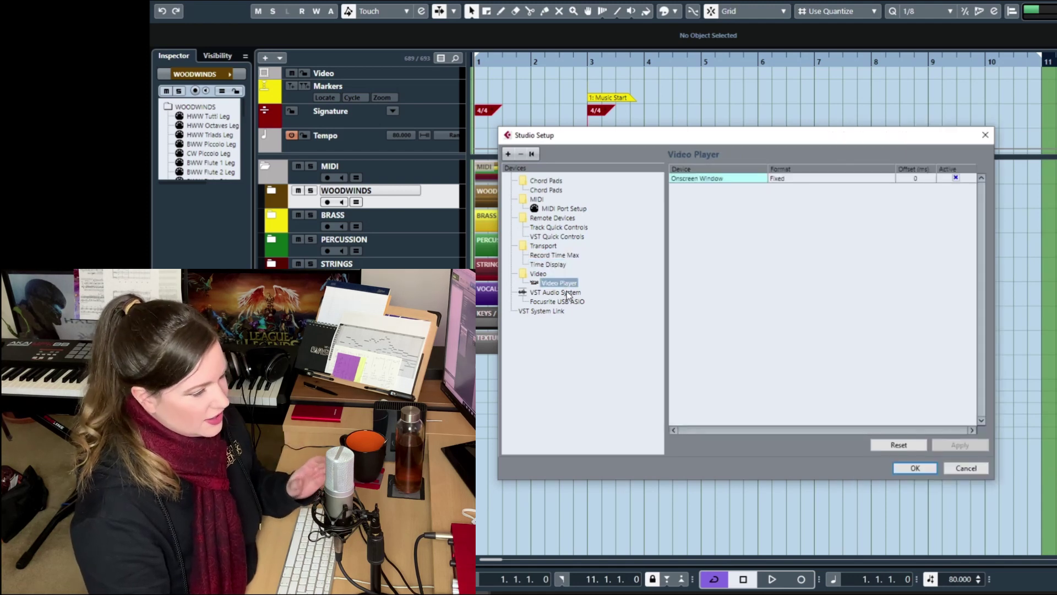
{"action": "left_click", "coordinate": [568, 292]}
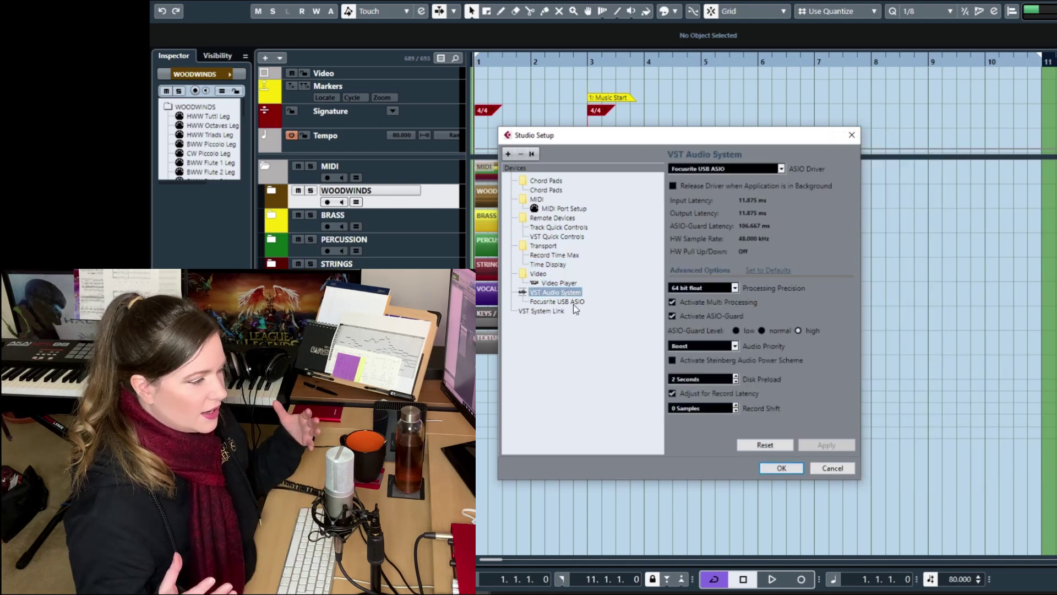
{"action": "left_click", "coordinate": [573, 304]}
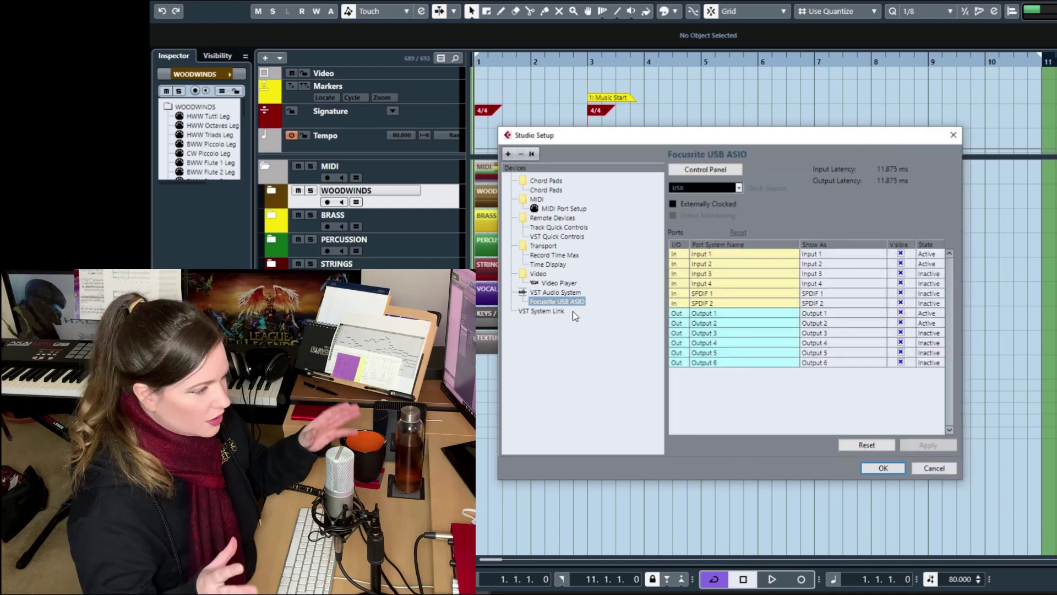
{"action": "left_click", "coordinate": [572, 312]}
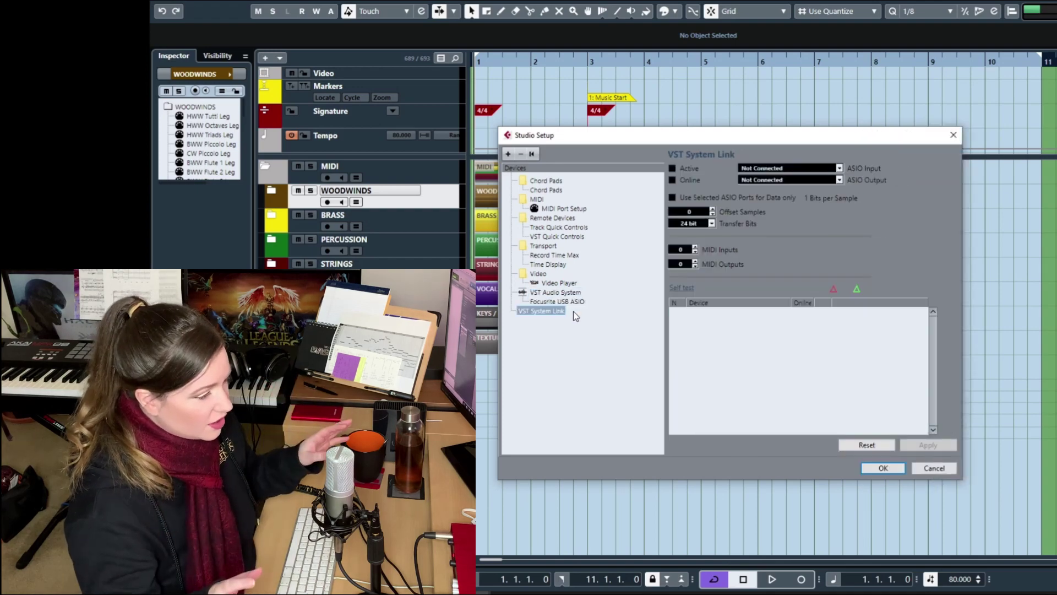
Cancel Studio Setup, expand the WOODWINDS folder and select the HWW Tutti Leg track
{"action": "left_click", "coordinate": [926, 471]}
{"action": "left_click", "coordinate": [597, 190]}
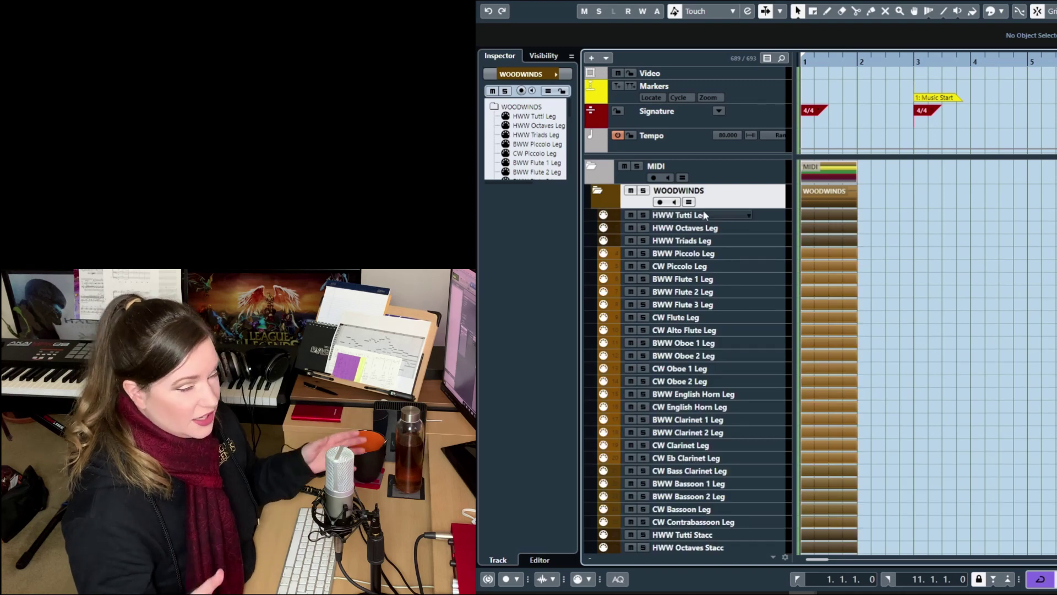
{"action": "left_click", "coordinate": [715, 216]}
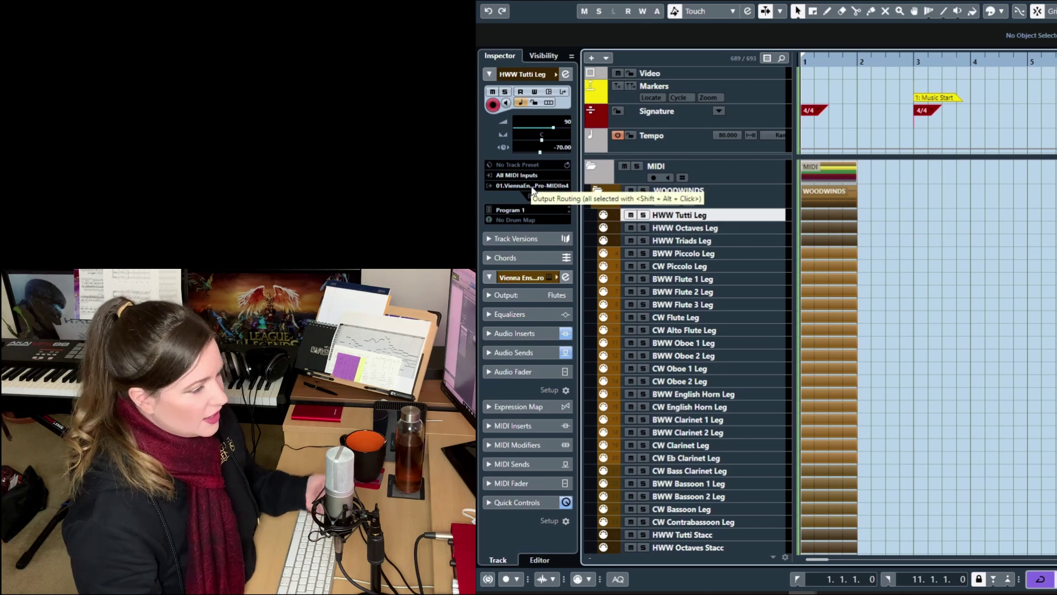
{"action": "left_click", "coordinate": [532, 186]}
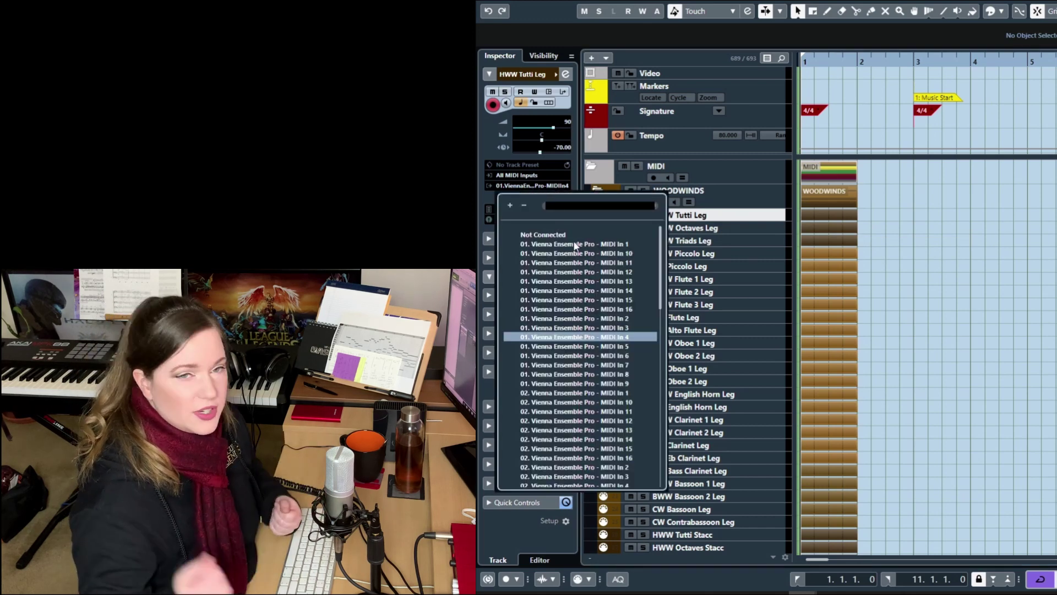
{"action": "scroll", "coordinate": [574, 368], "scroll_direction": "down", "scroll_amount": 20}
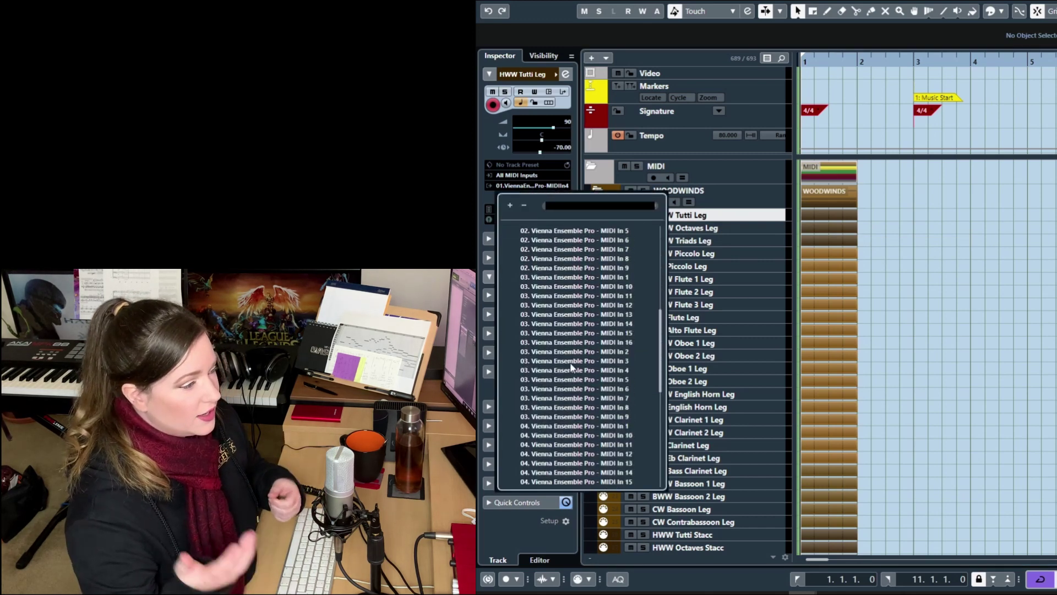
{"action": "scroll", "coordinate": [570, 368], "scroll_direction": "up", "scroll_amount": 20}
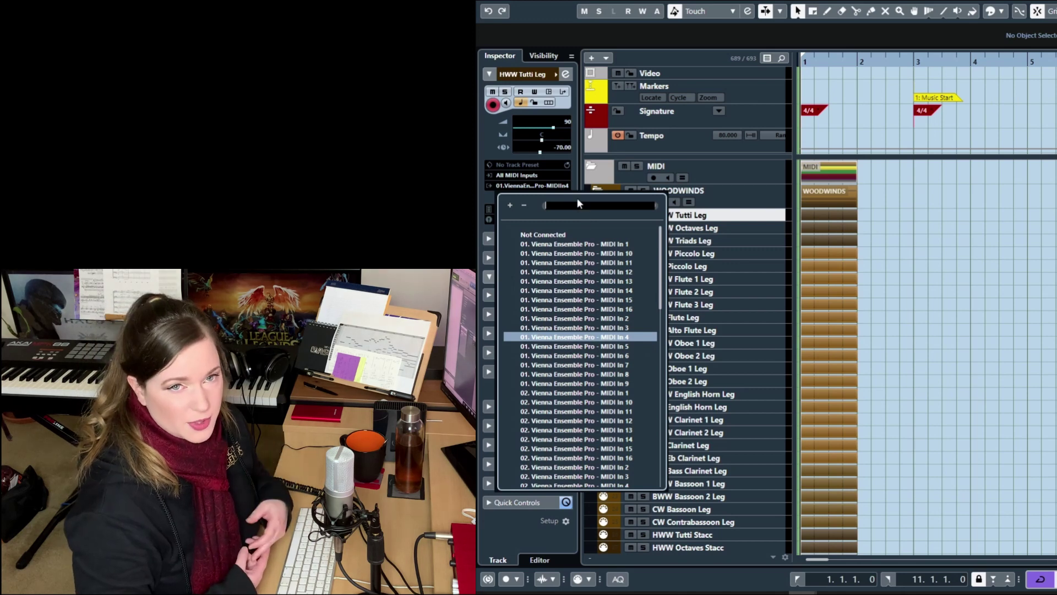
{"action": "left_click", "coordinate": [580, 163]}
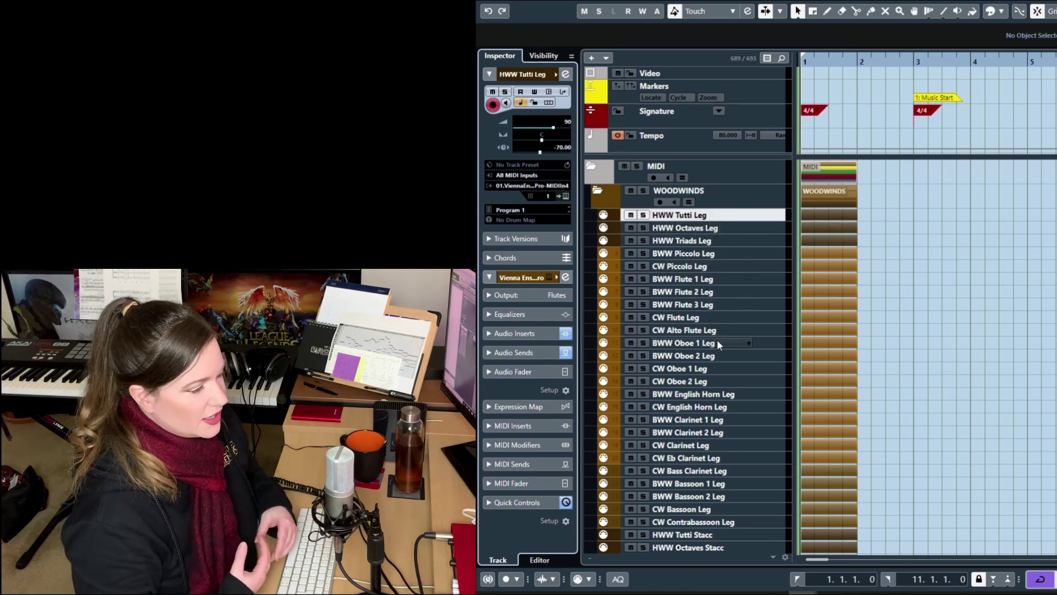
{"action": "double_click", "coordinate": [719, 218]}
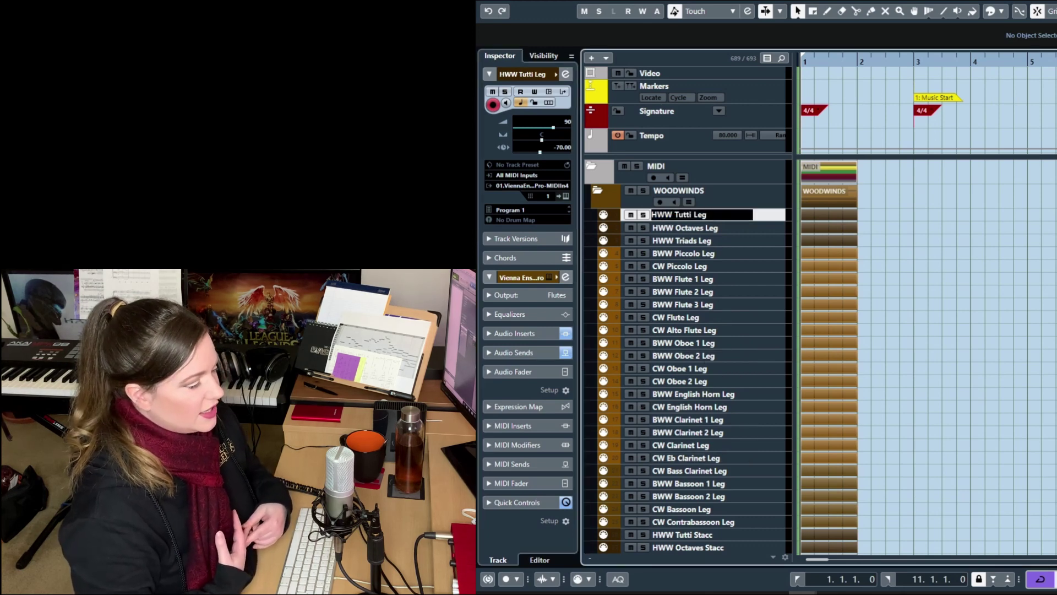
{"action": "type", "text": "%"}
{"action": "key", "text": "Return"}
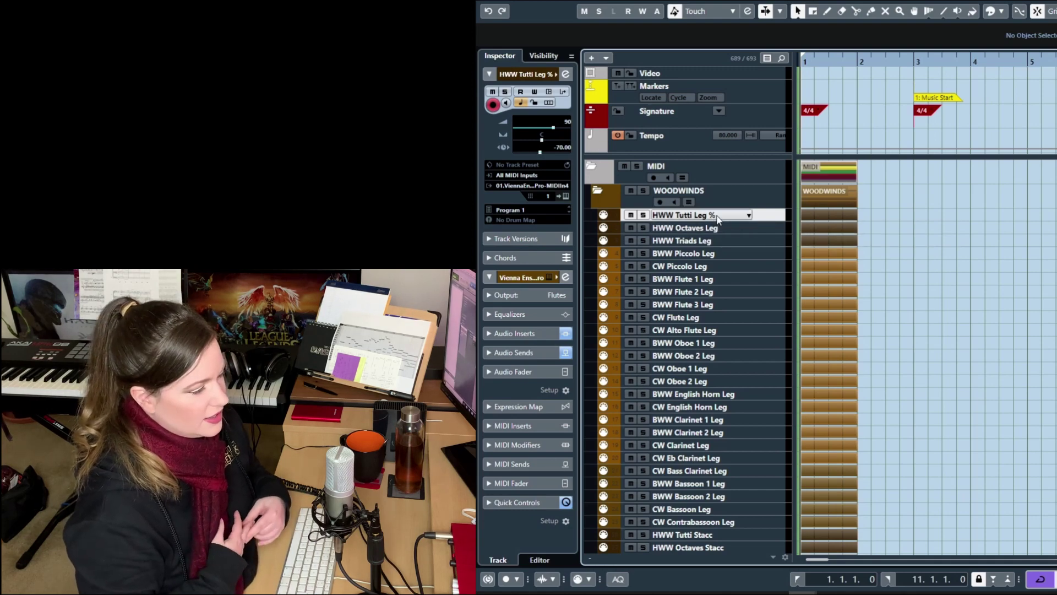
{"action": "double_click", "coordinate": [718, 216]}
{"action": "key", "text": "End"}
{"action": "key", "text": "BackSpace"}
{"action": "key", "text": "BackSpace"}
{"action": "left_click", "coordinate": [717, 266]}
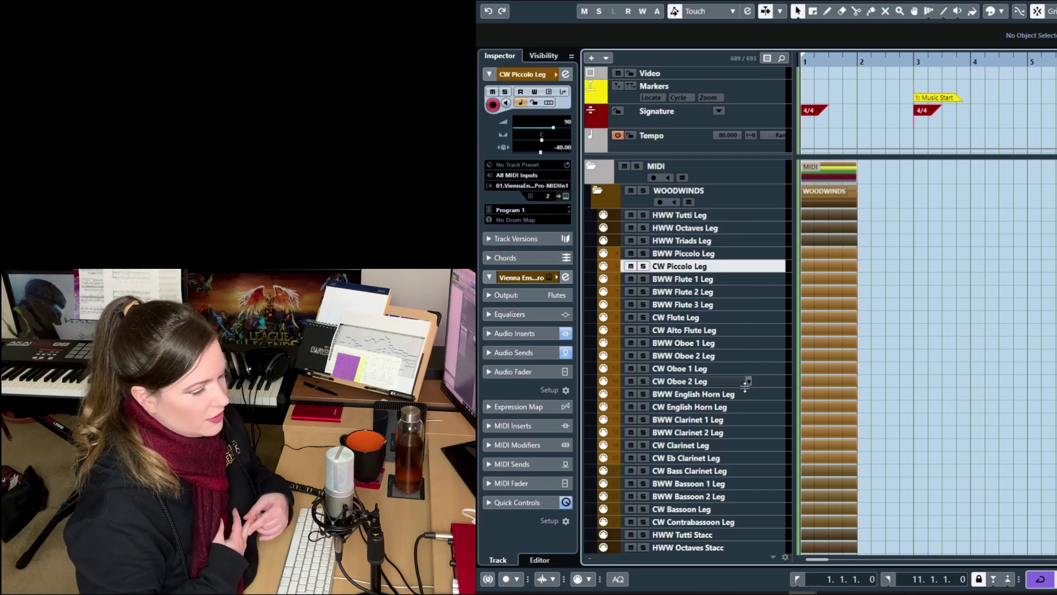
{"action": "scroll", "coordinate": [746, 387], "scroll_direction": "down", "scroll_amount": 15}
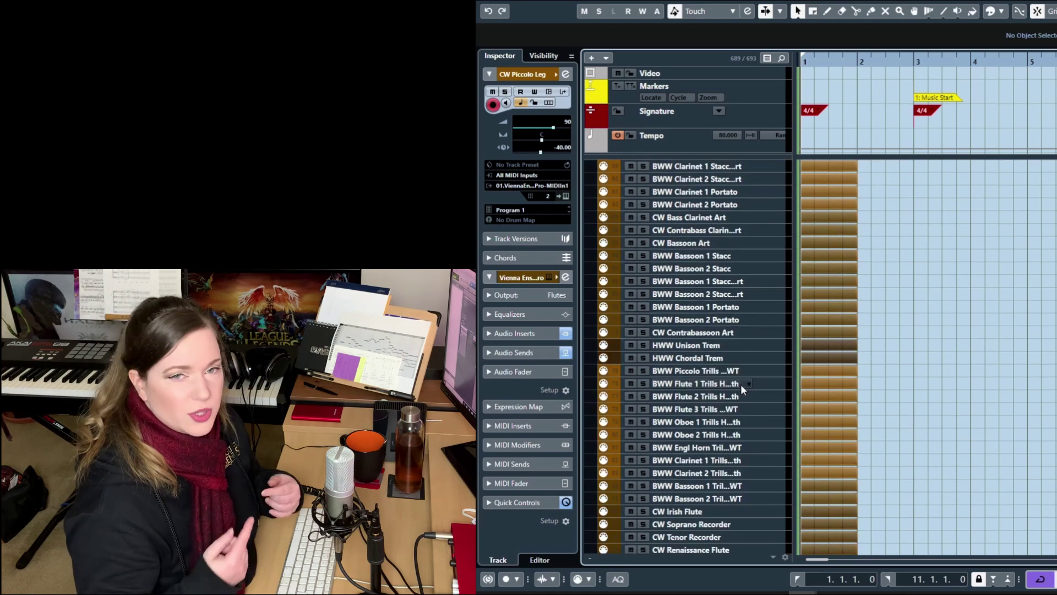
{"action": "scroll", "coordinate": [741, 385], "scroll_direction": "down", "scroll_amount": 10}
{"action": "right_click", "coordinate": [743, 401]}
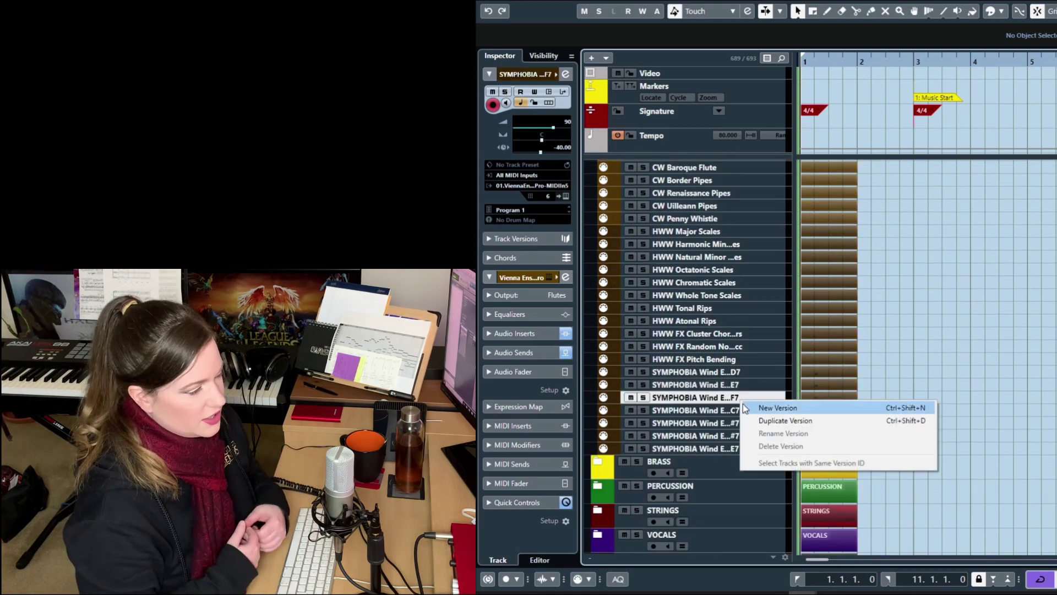
{"action": "left_click", "coordinate": [701, 396]}
{"action": "left_click", "coordinate": [716, 372]}
{"action": "double_click", "coordinate": [723, 372]}
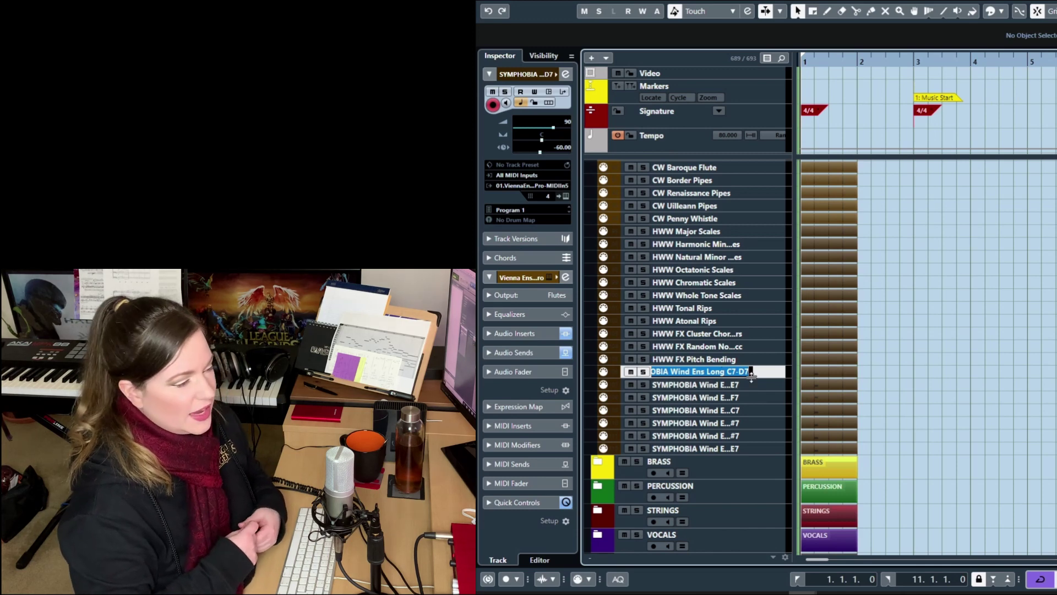
{"action": "left_click", "coordinate": [698, 389]}
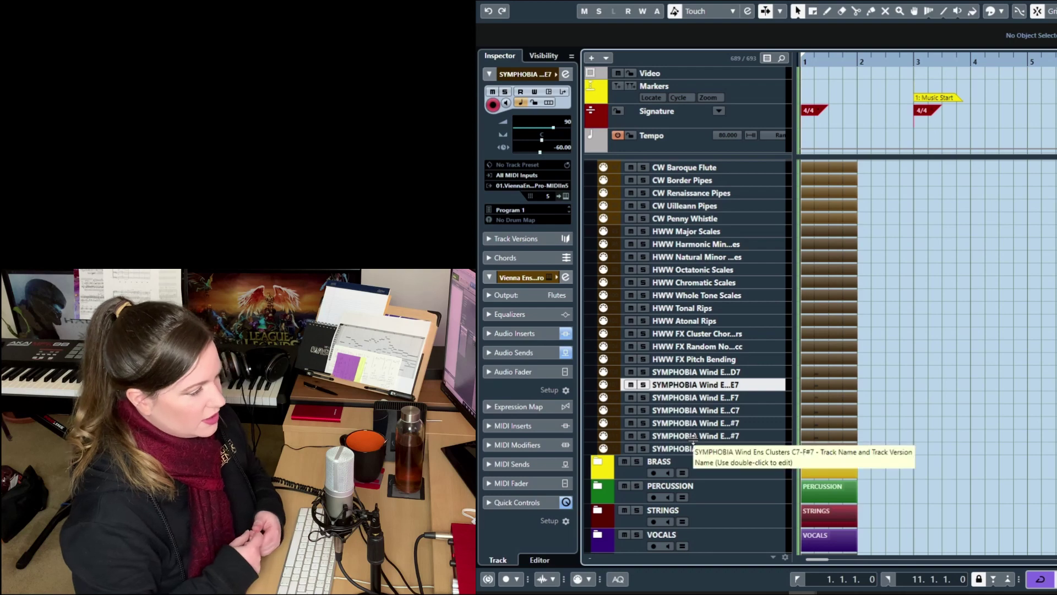
{"action": "scroll", "coordinate": [692, 438], "scroll_direction": "up", "scroll_amount": 20}
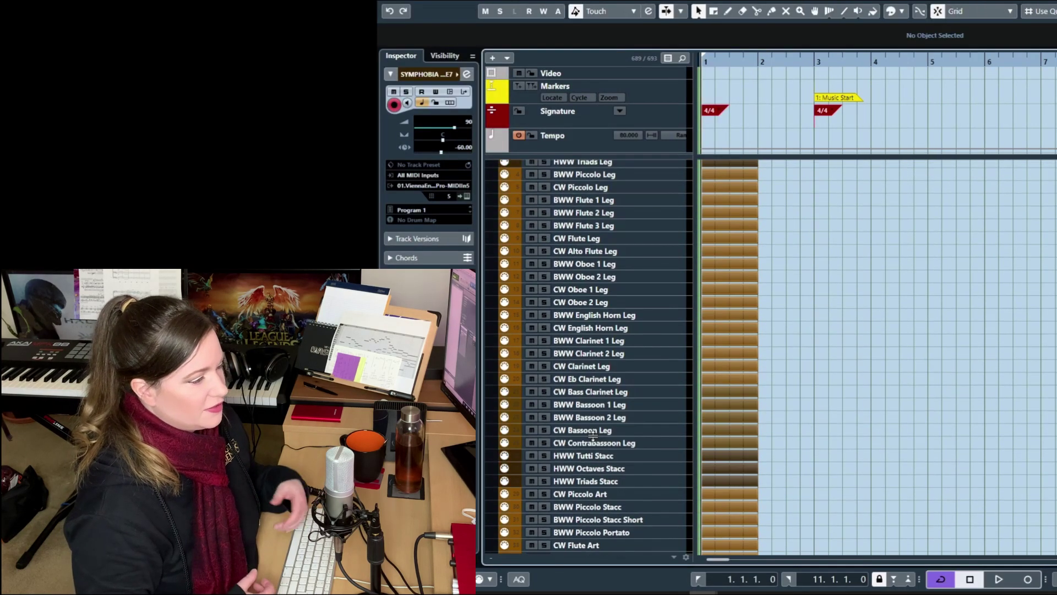
Collapse the WOODWINDS folder, dismiss the Colorize palette unused, and keep the folder name unchanged
{"action": "scroll", "coordinate": [593, 434], "scroll_direction": "up", "scroll_amount": 3}
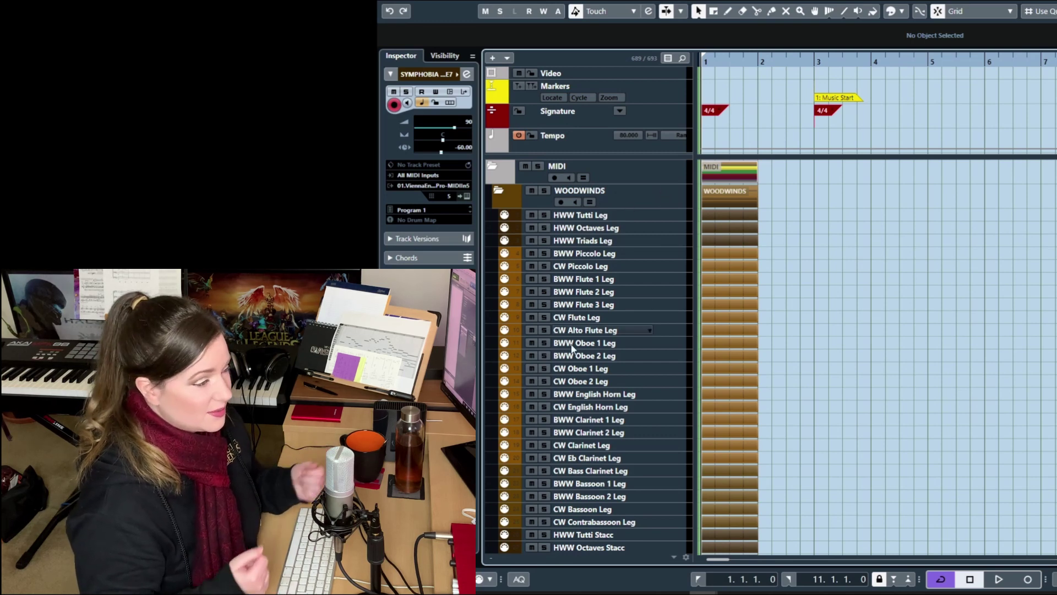
{"action": "left_click", "coordinate": [498, 190]}
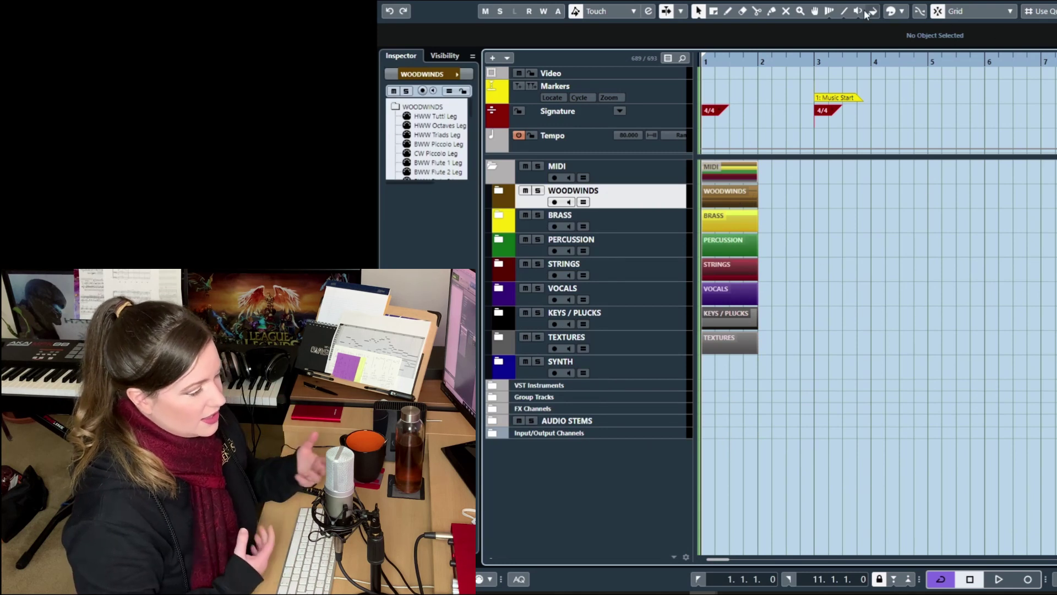
{"action": "left_click", "coordinate": [903, 11]}
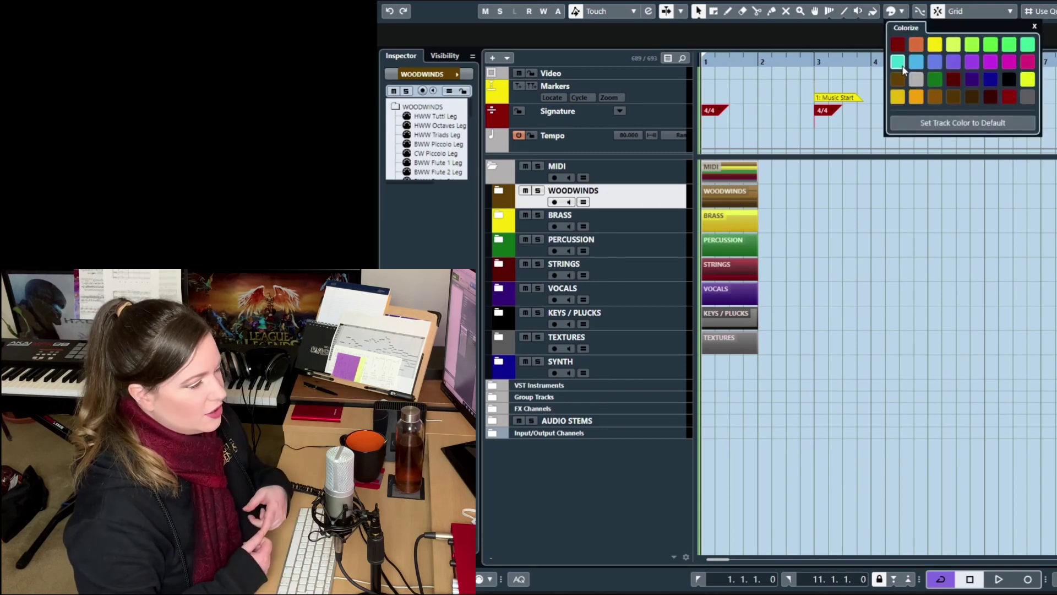
{"action": "left_click", "coordinate": [903, 11]}
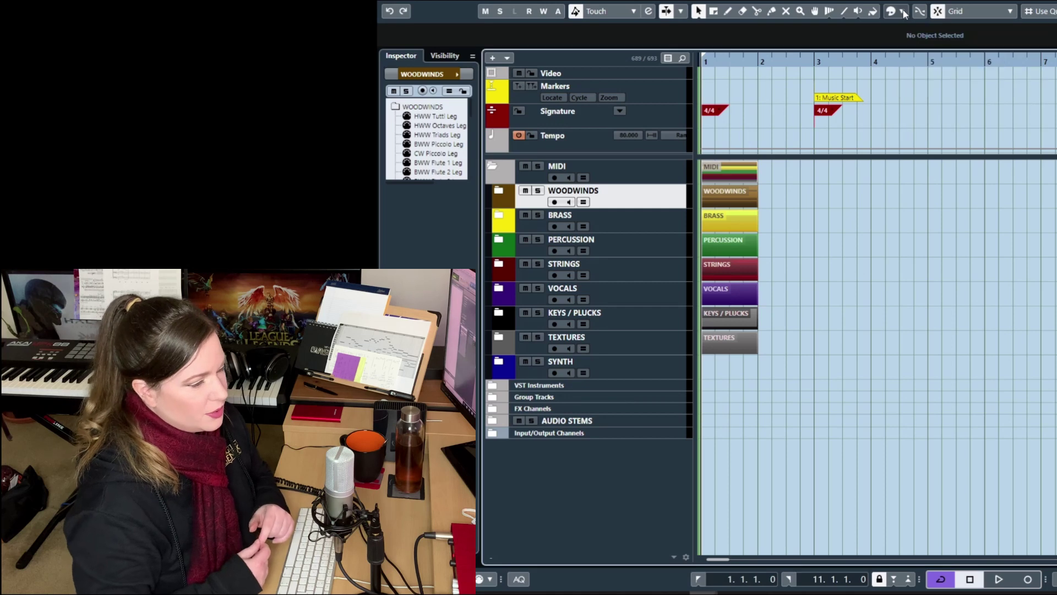
{"action": "double_click", "coordinate": [596, 191]}
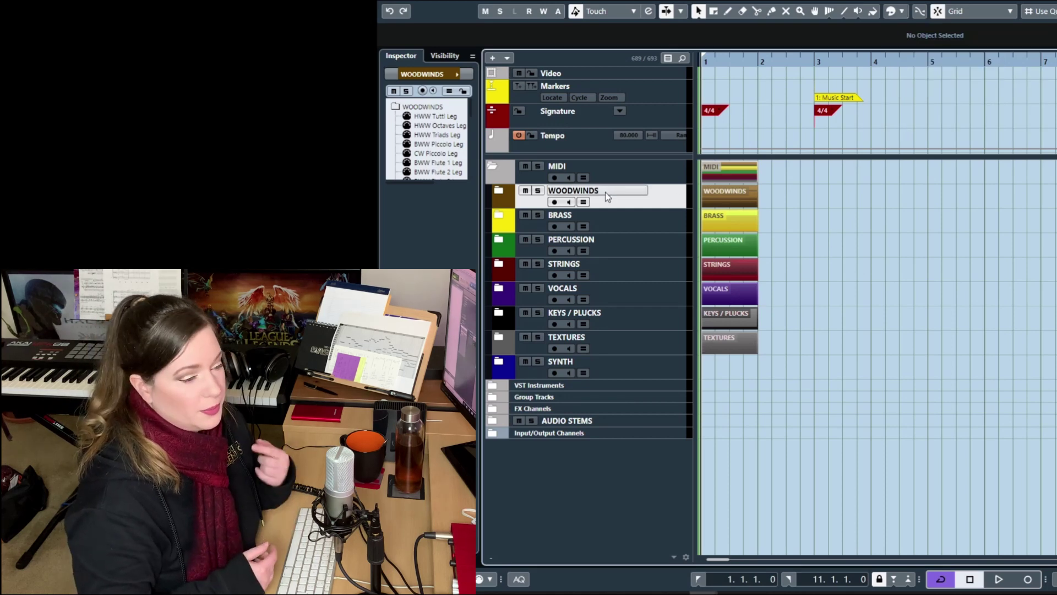
{"action": "key", "text": "Return"}
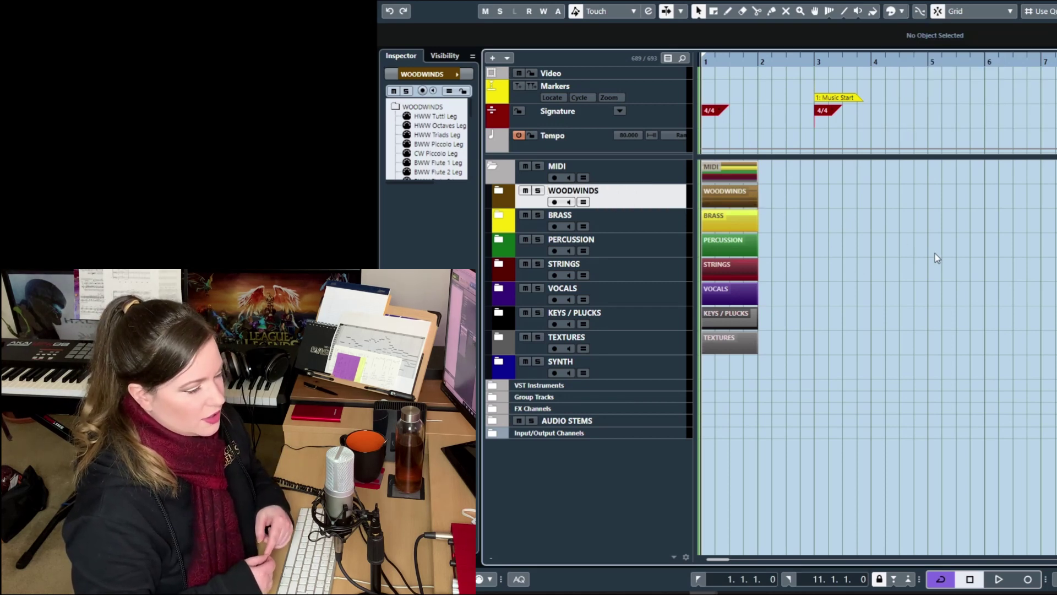
Open the VST Instruments rack with F11, review all five Vienna Ensemble Pro slots' outputs, then close it
{"action": "key", "text": "F11"}
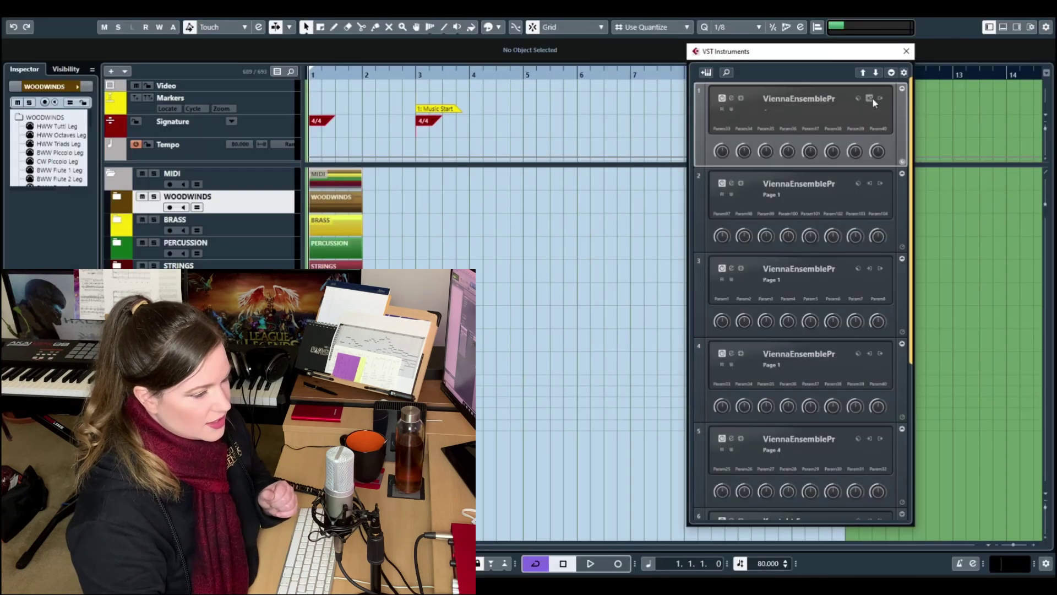
{"action": "left_click", "coordinate": [878, 99]}
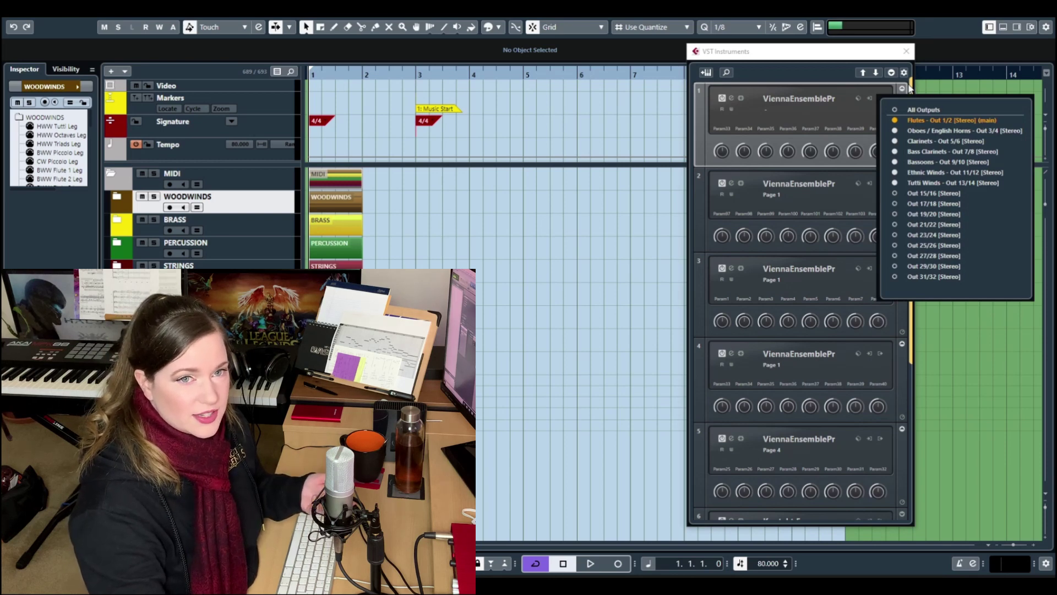
{"action": "left_click", "coordinate": [911, 90]}
{"action": "left_click", "coordinate": [881, 184]}
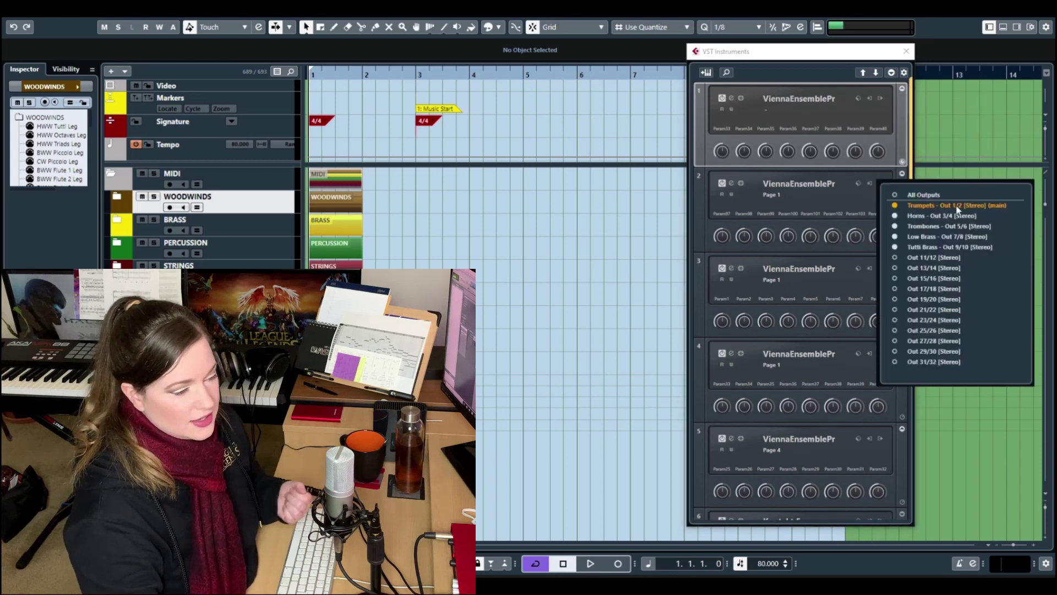
{"action": "left_click", "coordinate": [909, 159]}
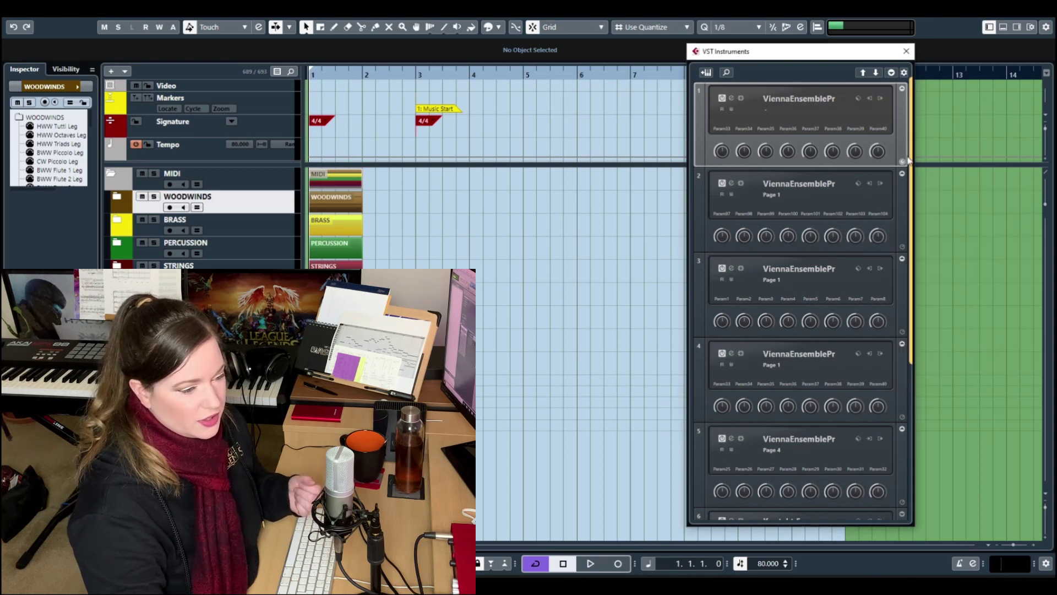
{"action": "left_click", "coordinate": [880, 268]}
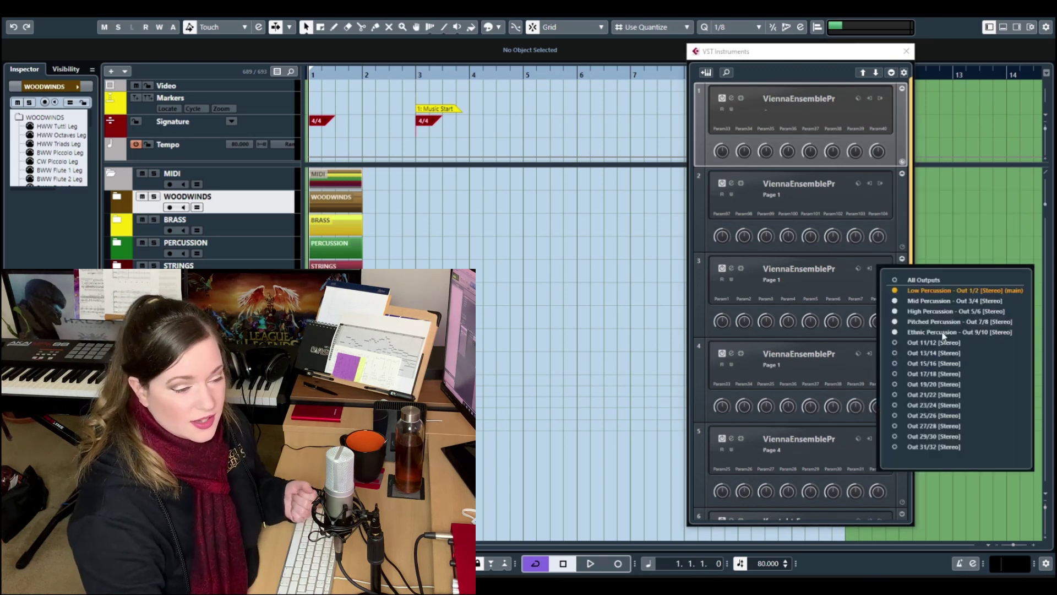
{"action": "left_click", "coordinate": [912, 245]}
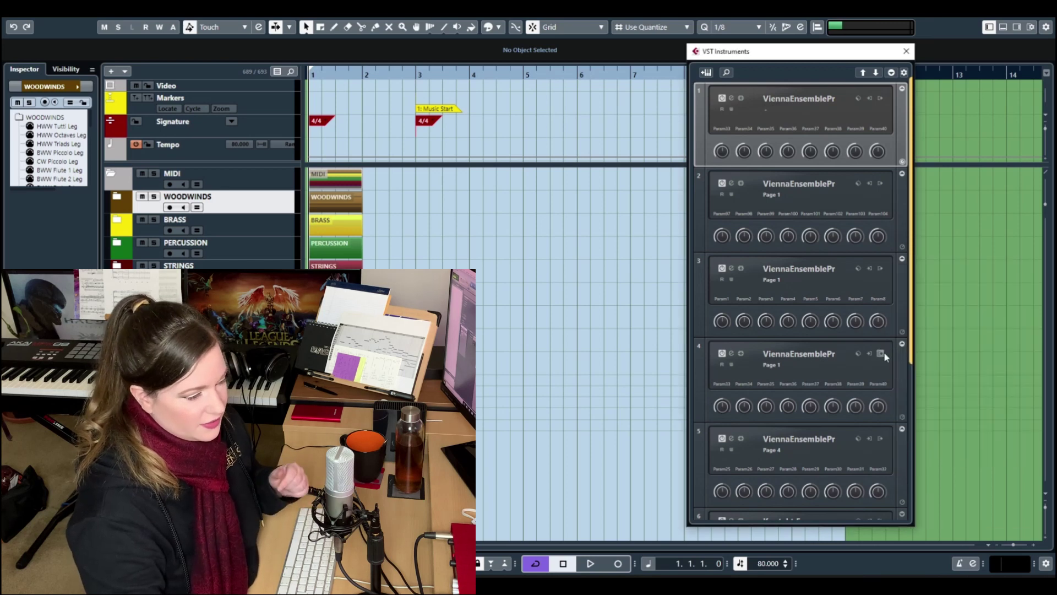
{"action": "left_click", "coordinate": [881, 354]}
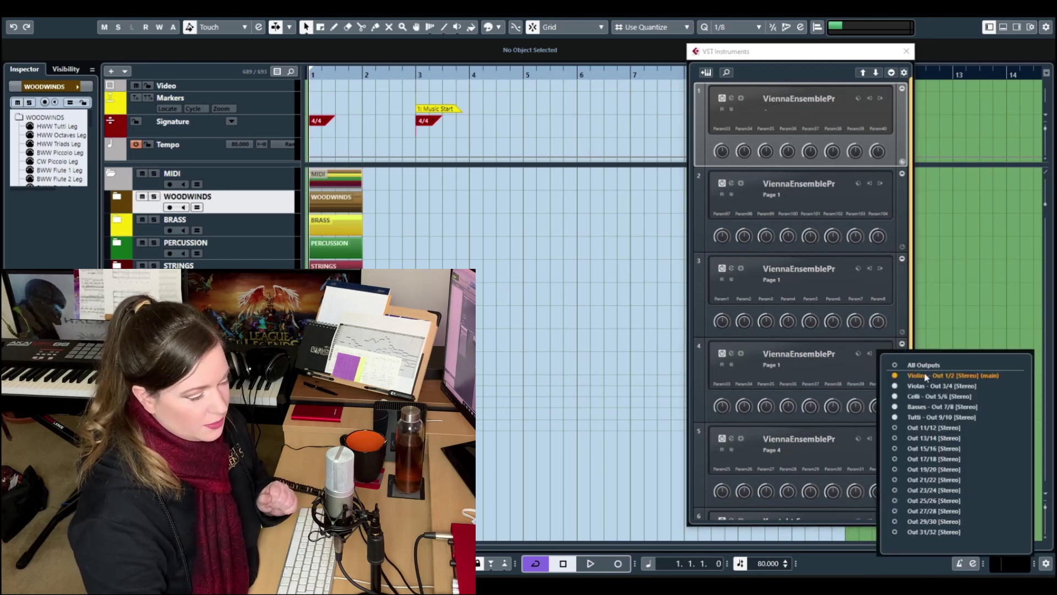
{"action": "left_click", "coordinate": [912, 327]}
{"action": "left_click", "coordinate": [880, 439]}
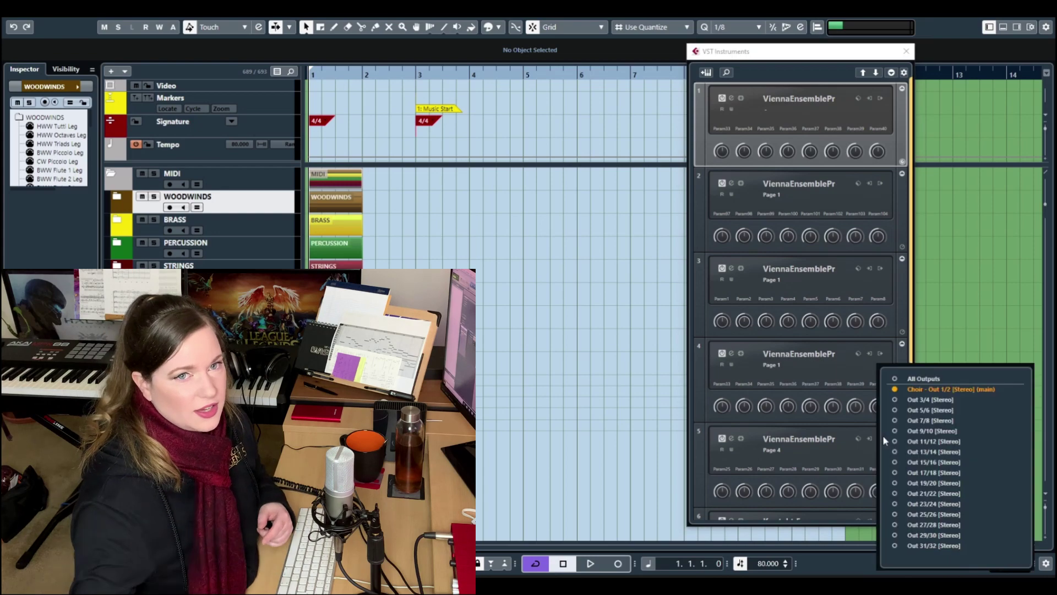
{"action": "left_click", "coordinate": [912, 357]}
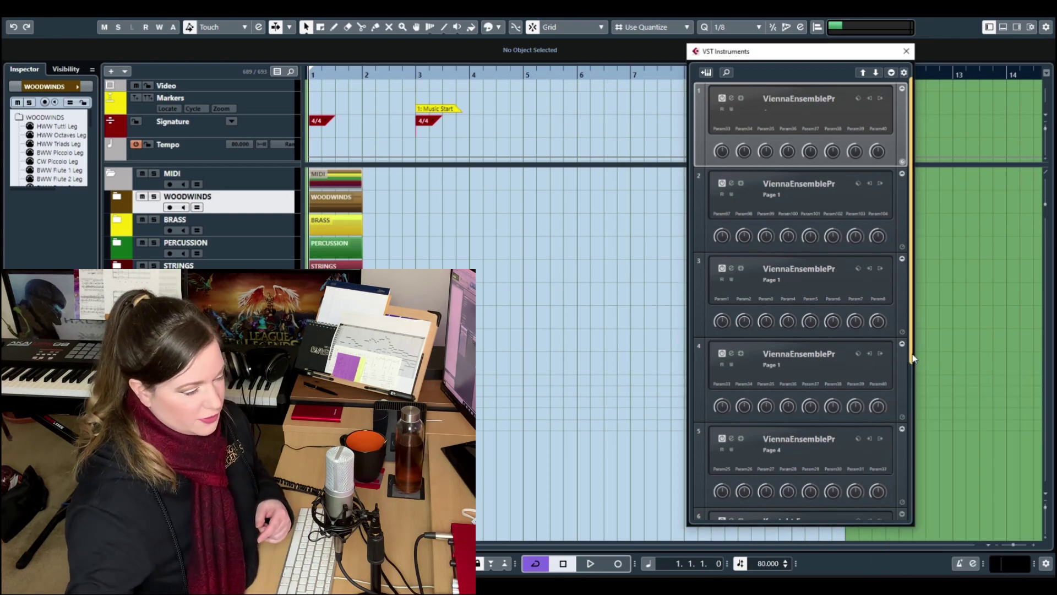
{"action": "left_click", "coordinate": [956, 344]}
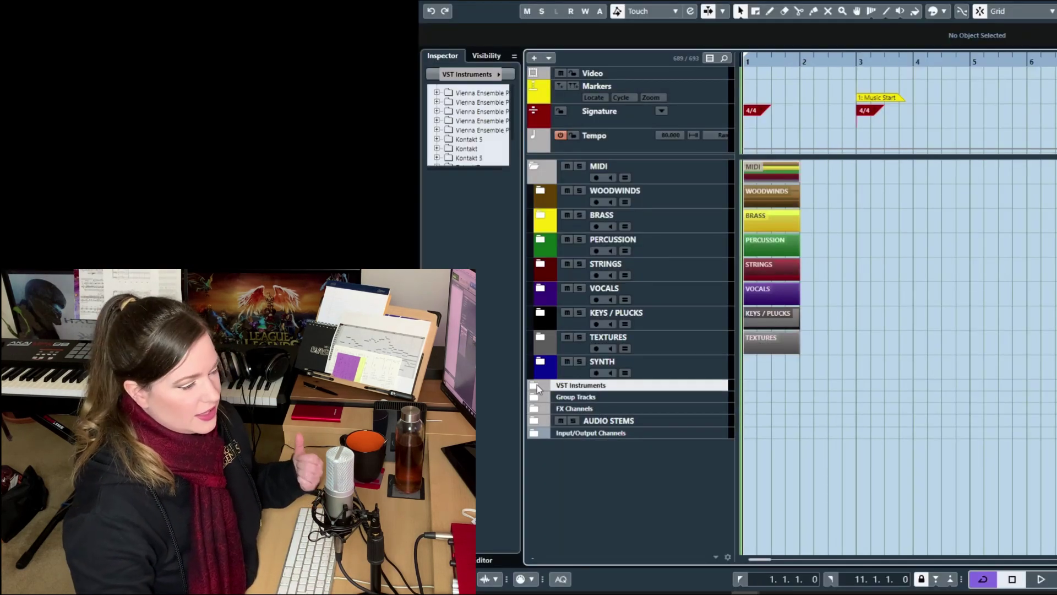
Expand VST Instruments and browse the woodwinds, brass and percussion Vienna Ensemble Pro folders
{"action": "left_click", "coordinate": [537, 386]}
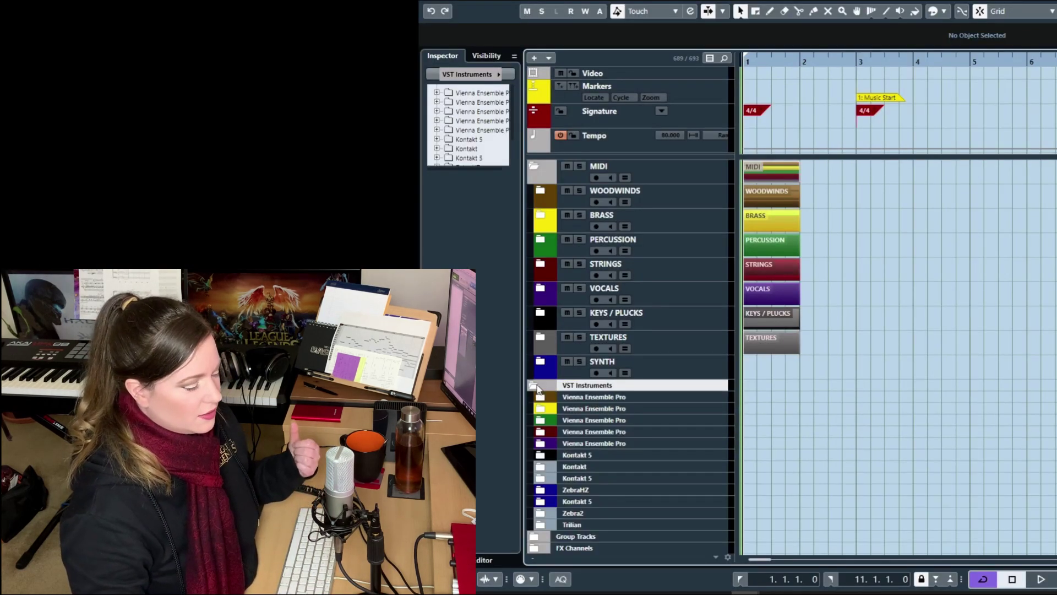
{"action": "left_click", "coordinate": [647, 397]}
{"action": "key", "text": "Down"}
{"action": "key", "text": "Down"}
{"action": "key", "text": "Down"}
{"action": "key", "text": "Down"}
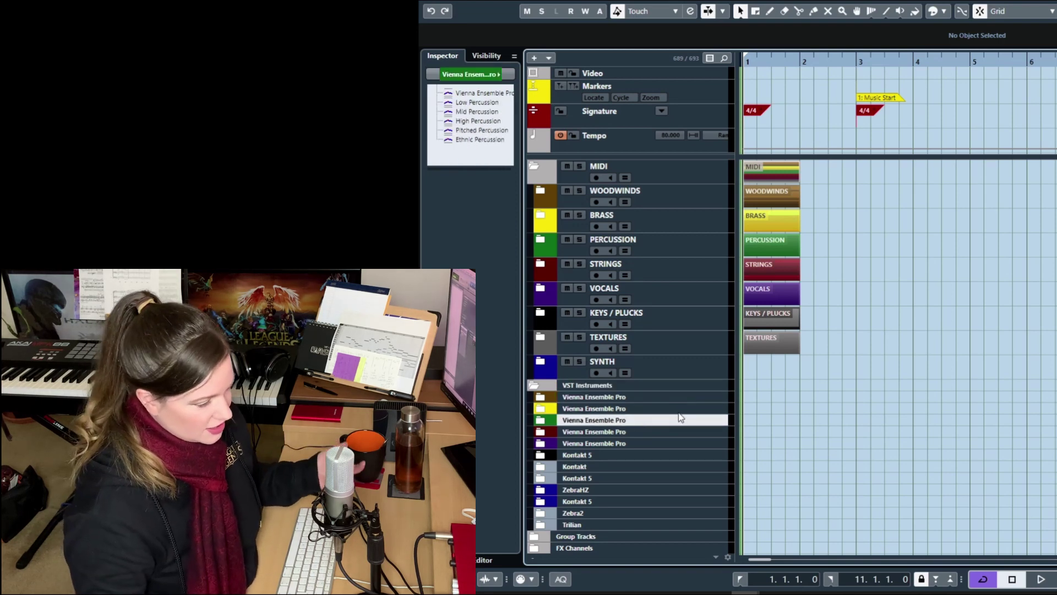
{"action": "key", "text": "Up"}
{"action": "key", "text": "Up"}
{"action": "key", "text": "Up"}
{"action": "key", "text": "Up"}
{"action": "key", "text": "Right"}
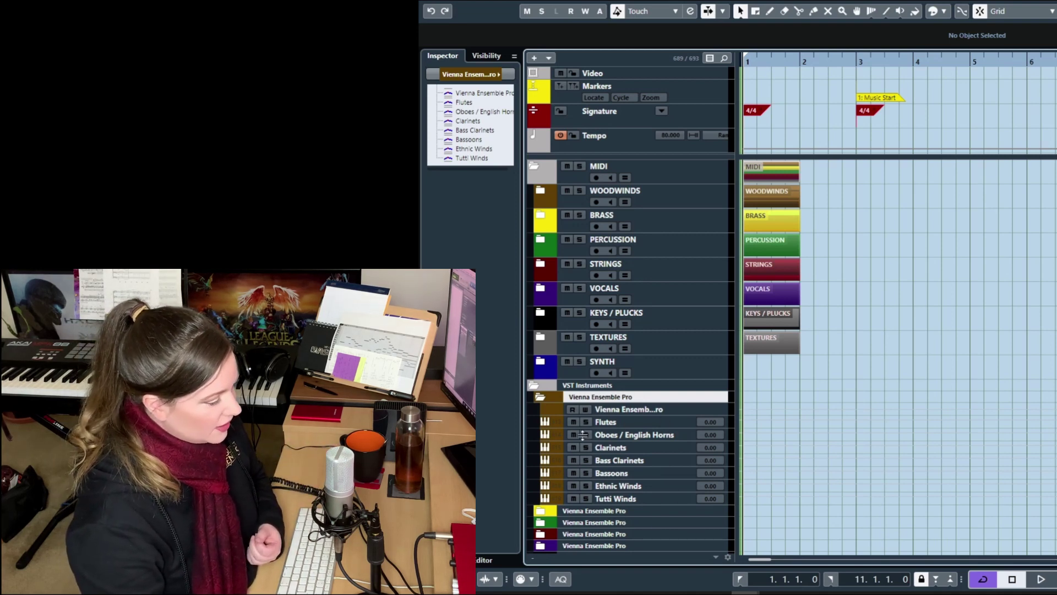
{"action": "left_click", "coordinate": [540, 400]}
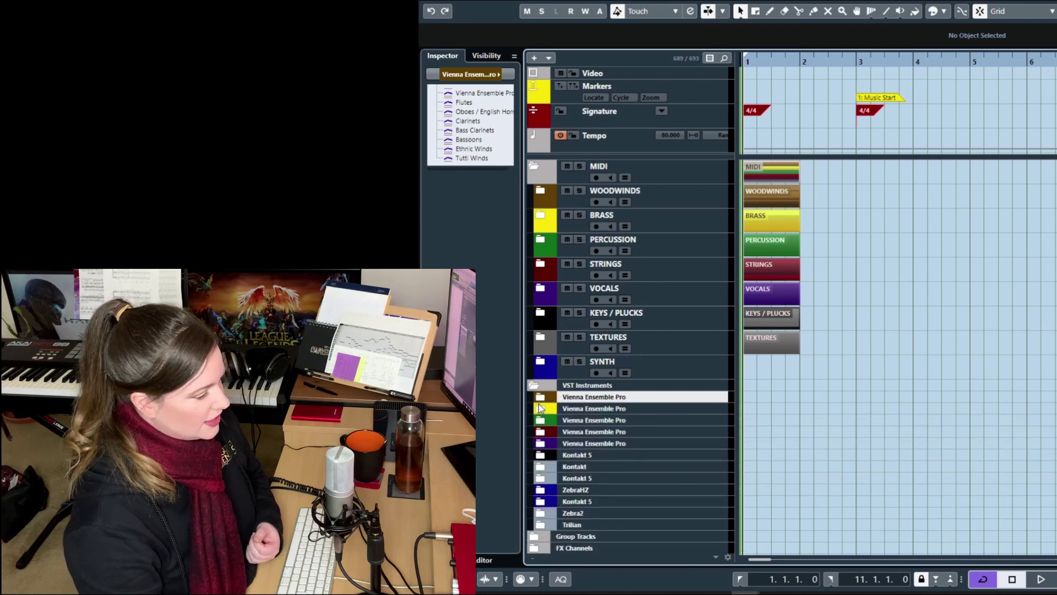
{"action": "left_click", "coordinate": [588, 410]}
{"action": "left_click", "coordinate": [544, 412]}
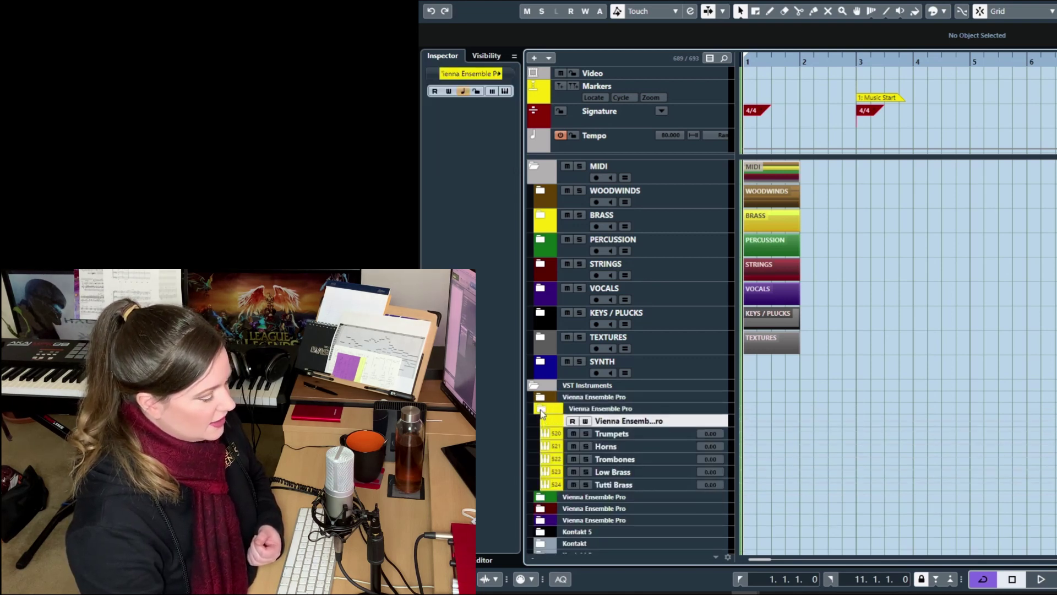
{"action": "left_click", "coordinate": [544, 412]}
{"action": "left_click", "coordinate": [543, 422]}
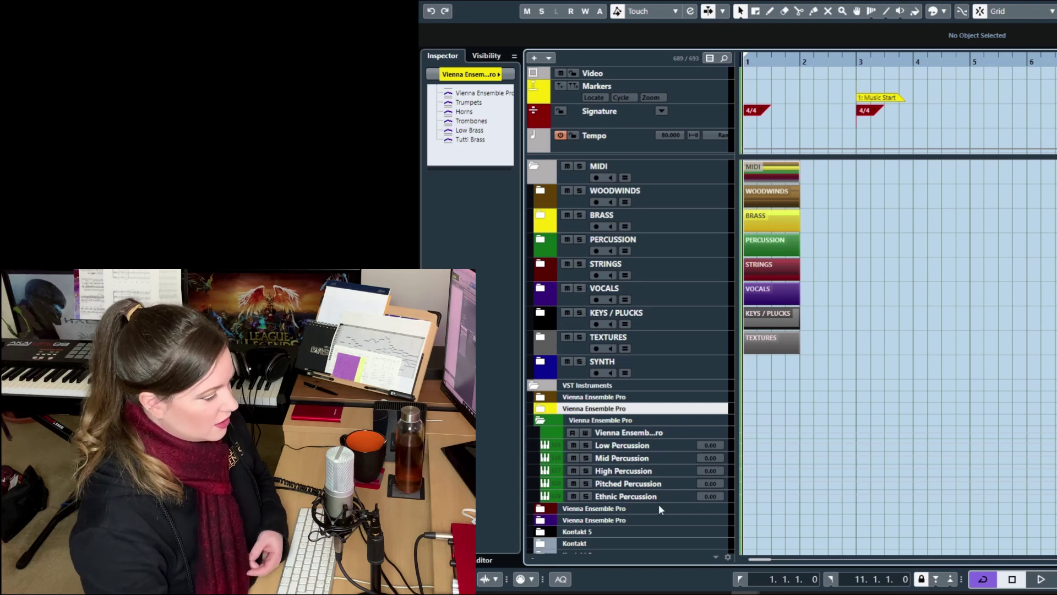
{"action": "left_click", "coordinate": [542, 421]}
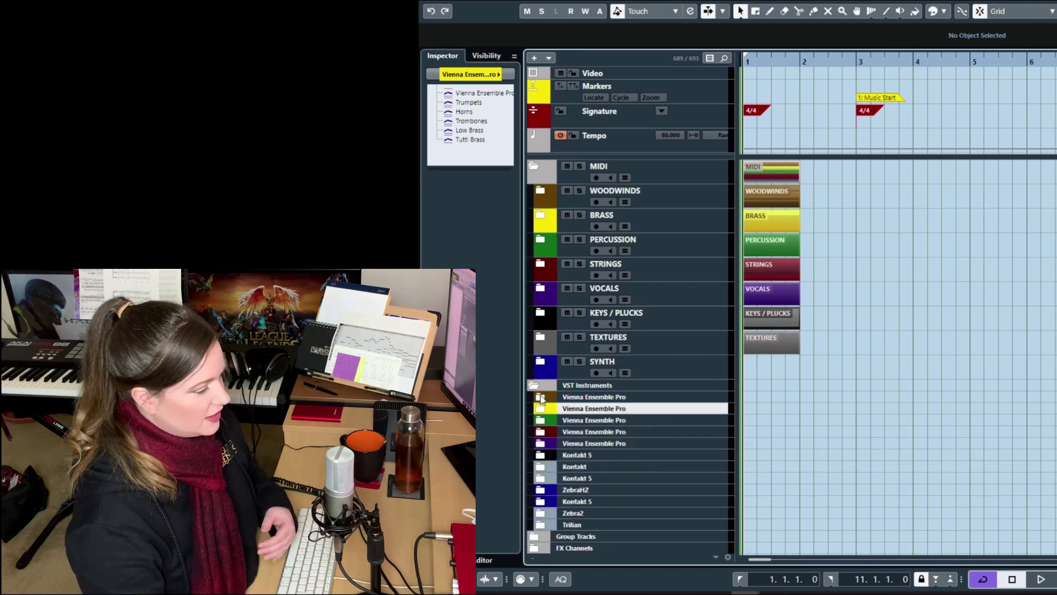
In the woodwinds folder, check the Flutes, Oboes / English Horns and Clarinets tracks
{"action": "left_click", "coordinate": [540, 396]}
{"action": "left_click", "coordinate": [666, 424]}
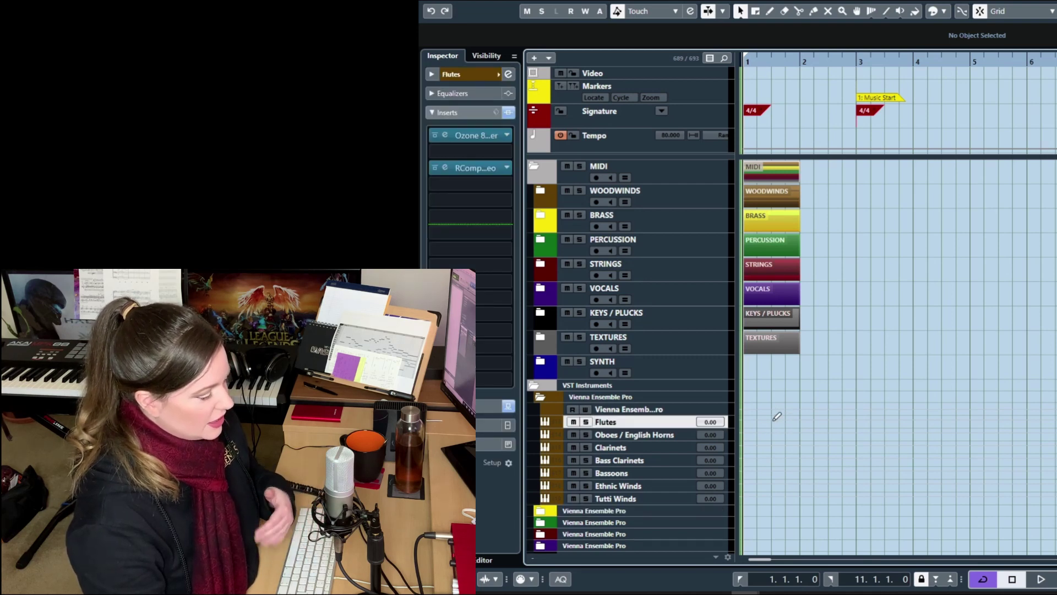
{"action": "left_click", "coordinate": [650, 436]}
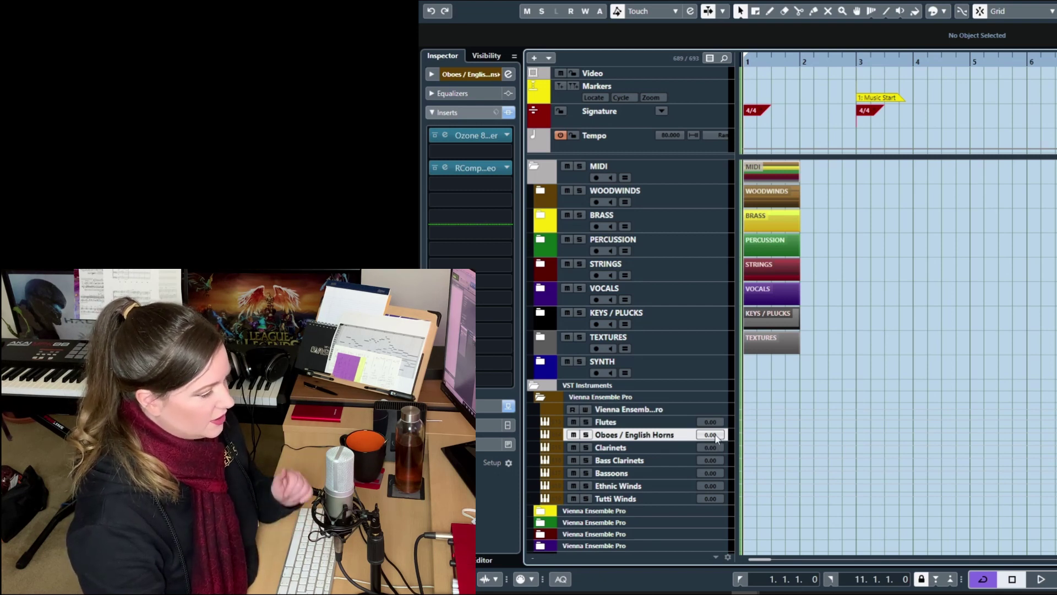
{"action": "left_click", "coordinate": [647, 448]}
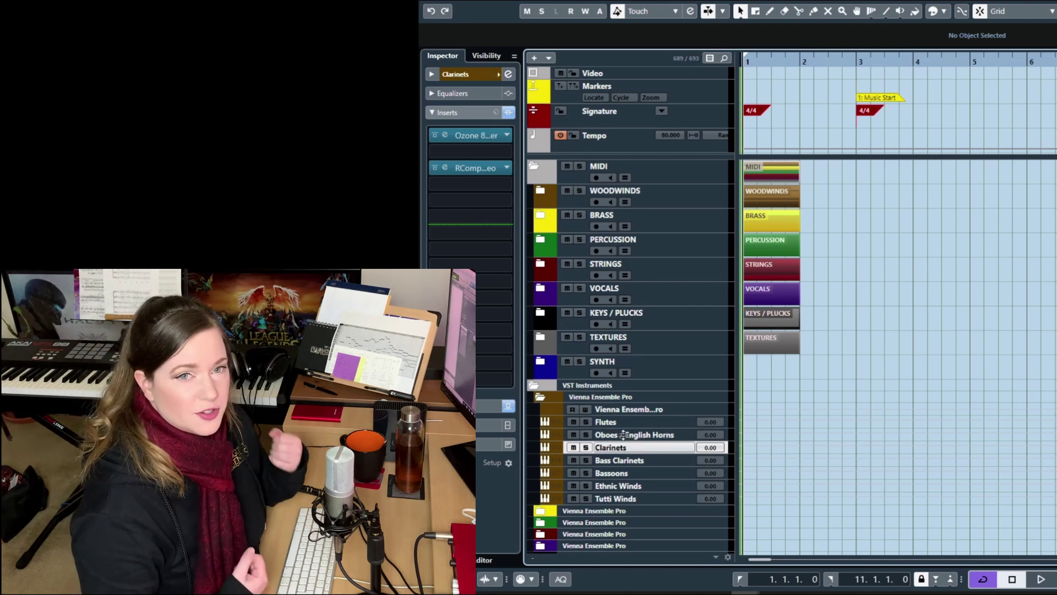
{"action": "left_click", "coordinate": [541, 399]}
Peek into the percussion, strings and vocals folders, then collapse VST Instruments
{"action": "left_click", "coordinate": [540, 420]}
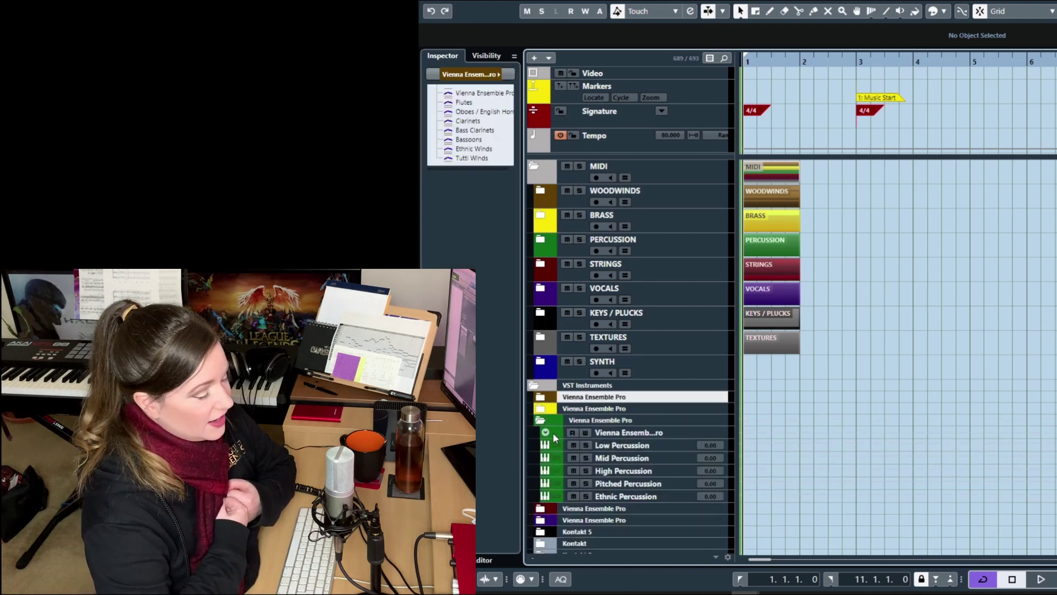
{"action": "left_click", "coordinate": [540, 420]}
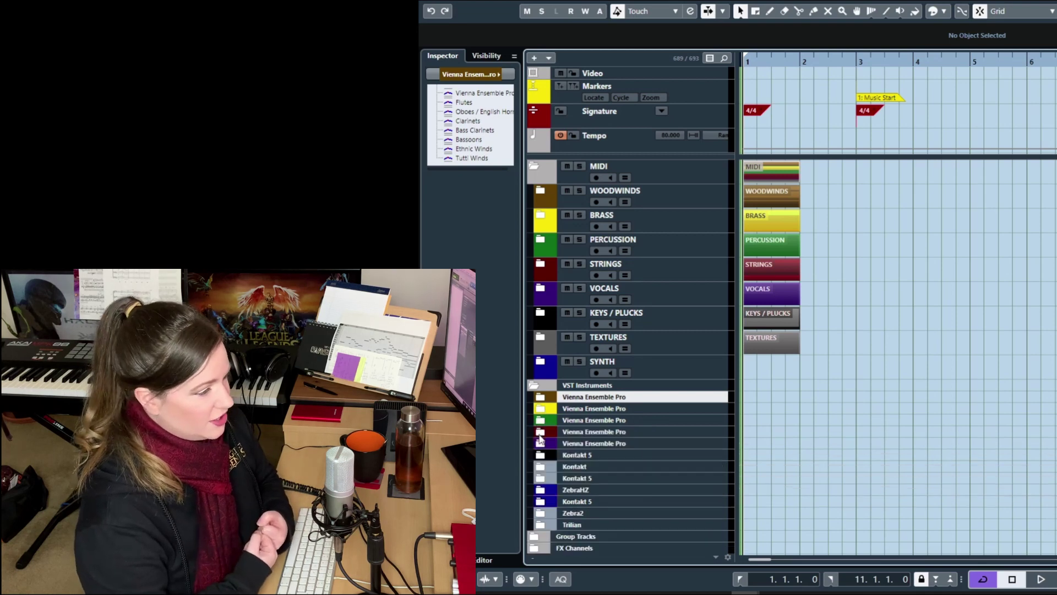
{"action": "left_click", "coordinate": [540, 432]}
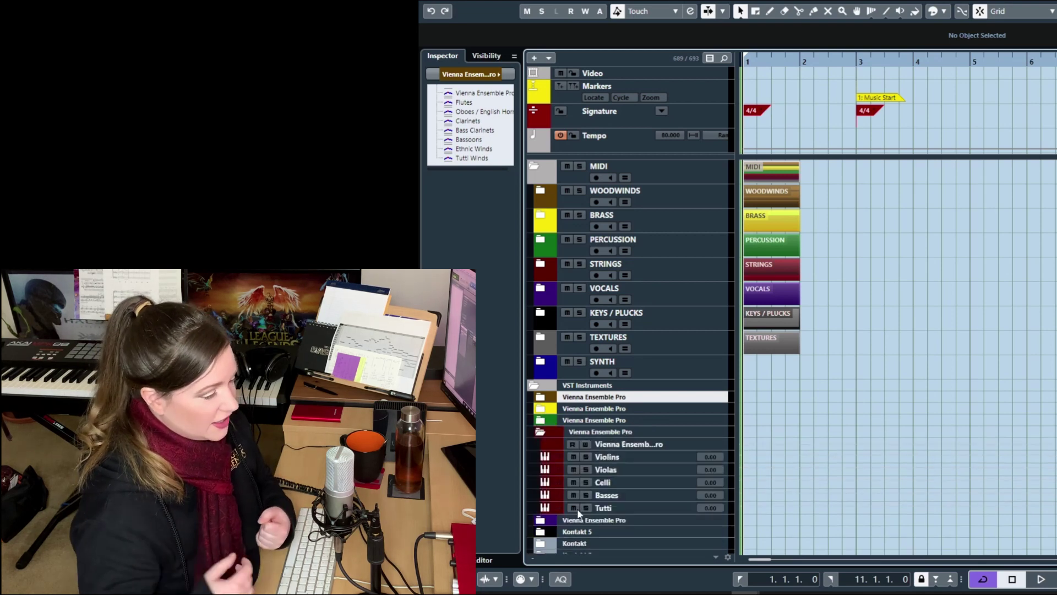
{"action": "left_click", "coordinate": [539, 432]}
{"action": "left_click", "coordinate": [540, 443]}
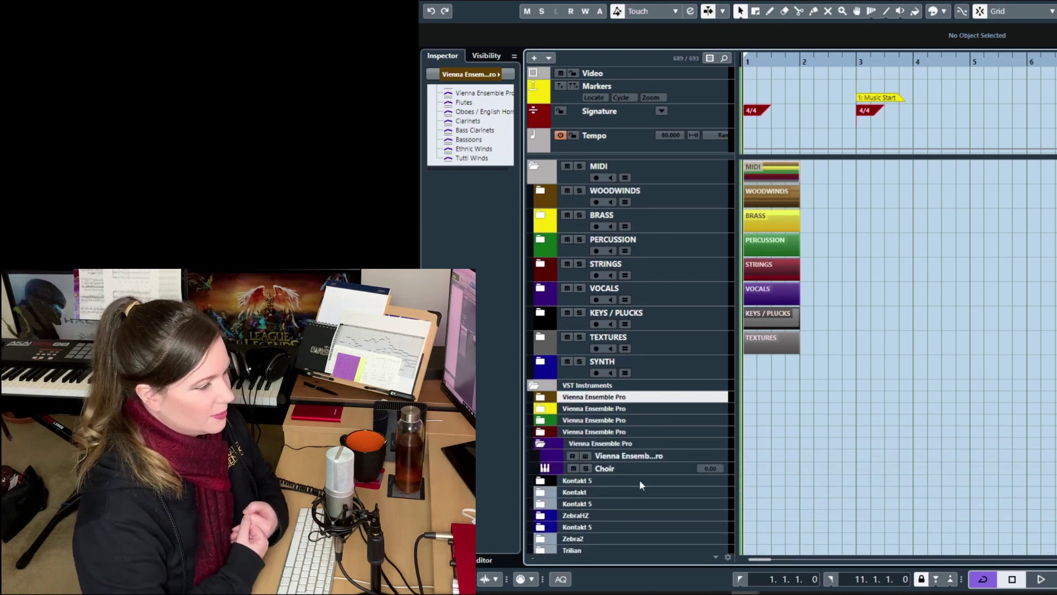
{"action": "left_click", "coordinate": [540, 443]}
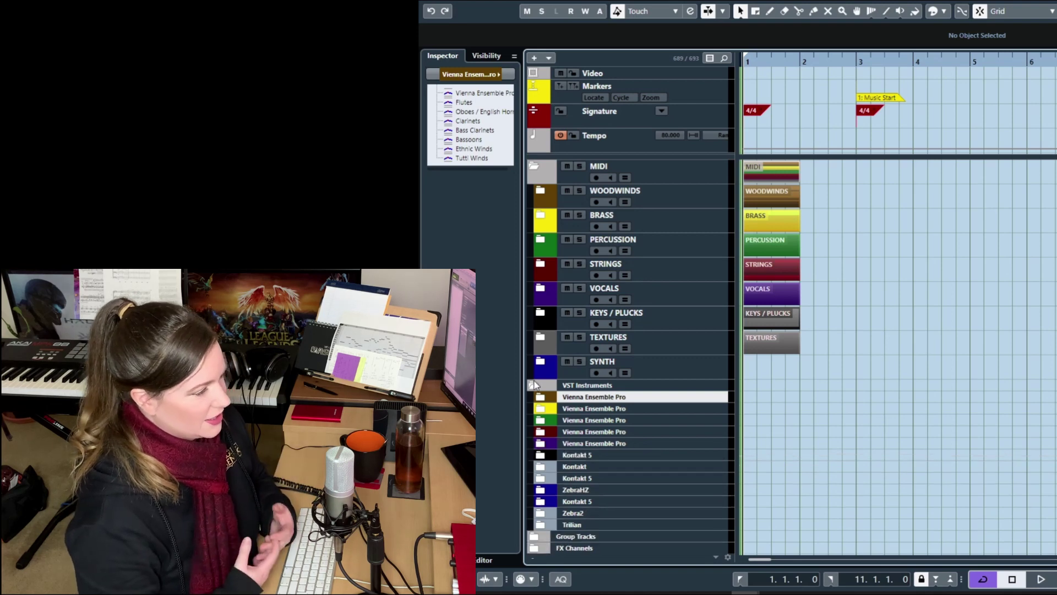
{"action": "left_click", "coordinate": [534, 385]}
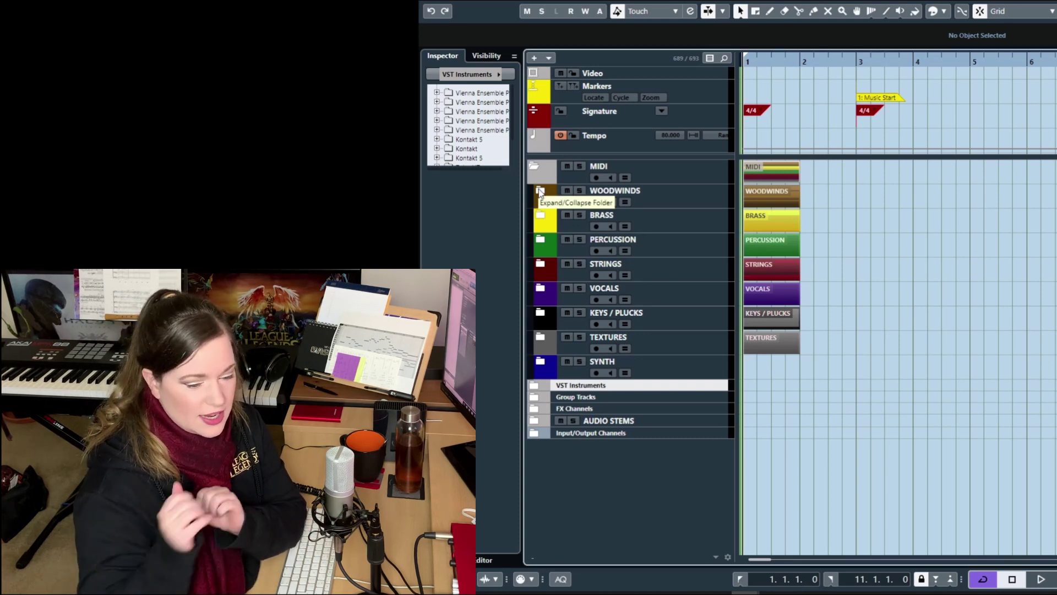
Select the STRINGS folder and step down through KEYS / PLUCKS to the Piano track
{"action": "left_click", "coordinate": [540, 264]}
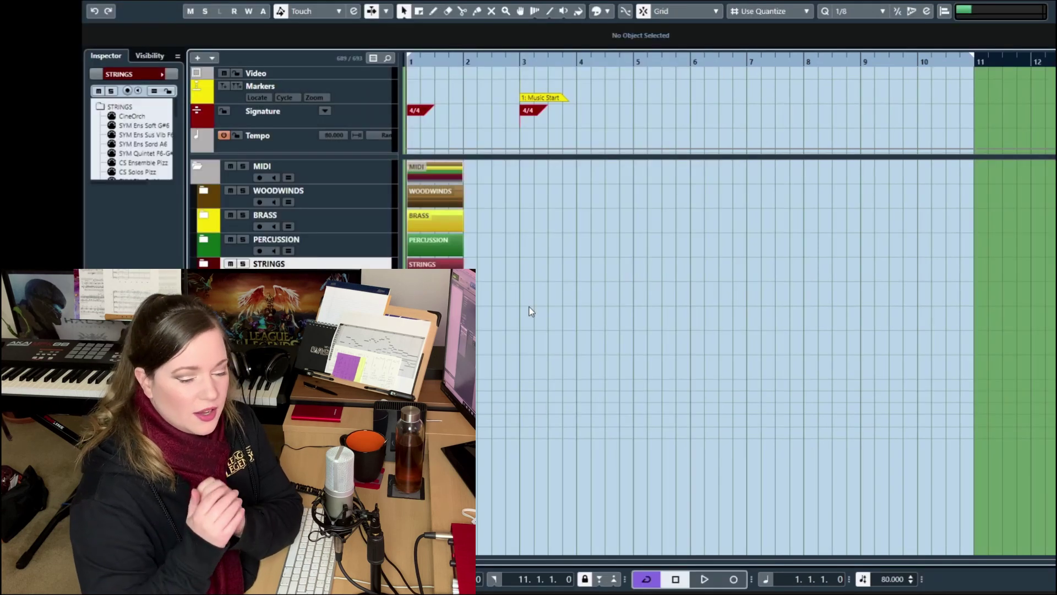
{"action": "key", "text": "Down"}
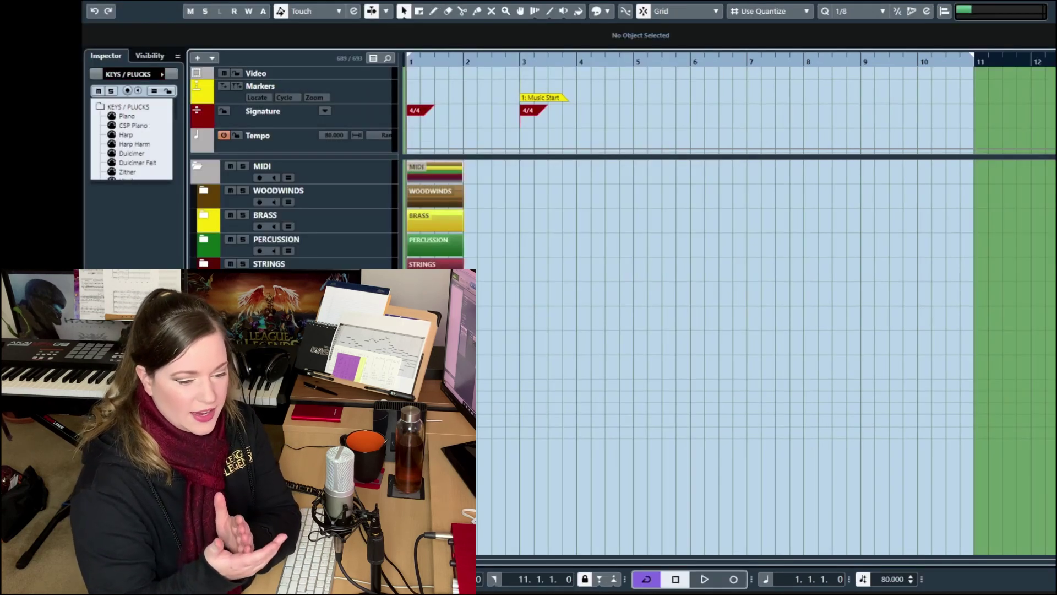
{"action": "key", "text": "Down"}
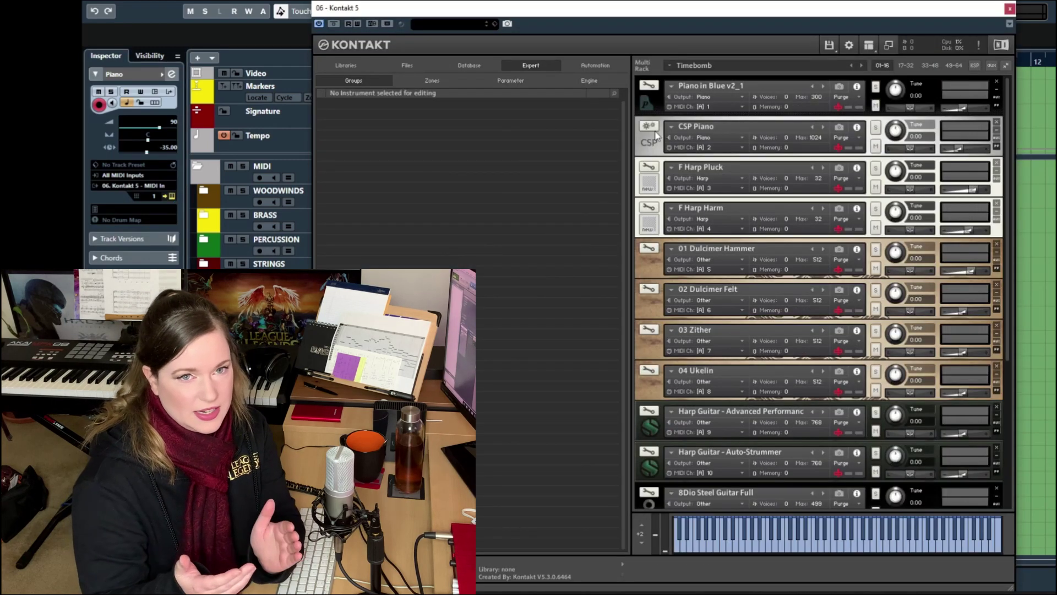
Enter edit mode on Piano in Blue and zoom into a low zone's waveform in the Wave Editor
{"action": "left_click", "coordinate": [650, 87]}
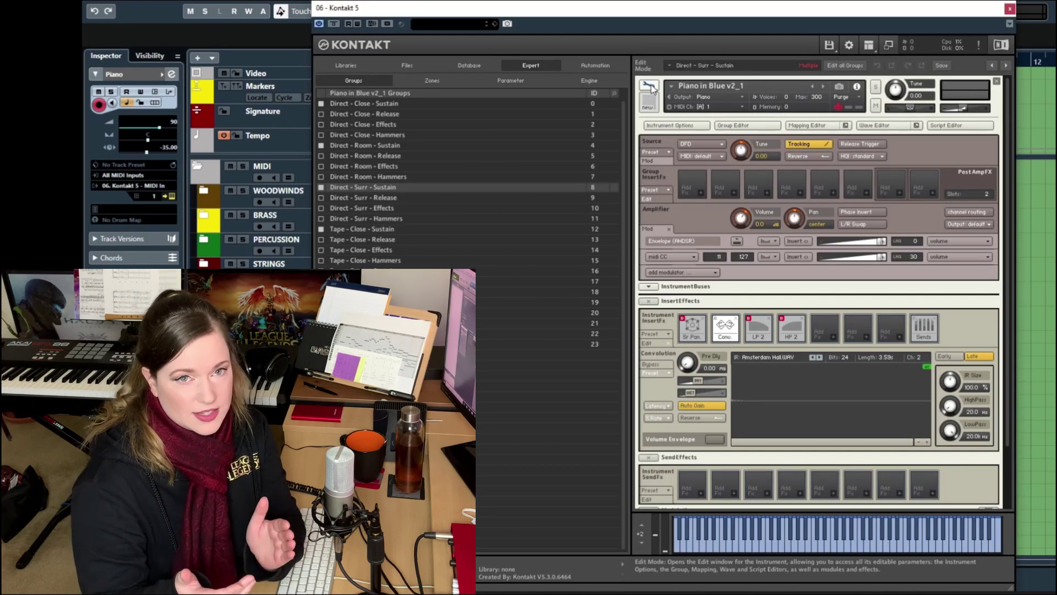
{"action": "left_click", "coordinate": [807, 126]}
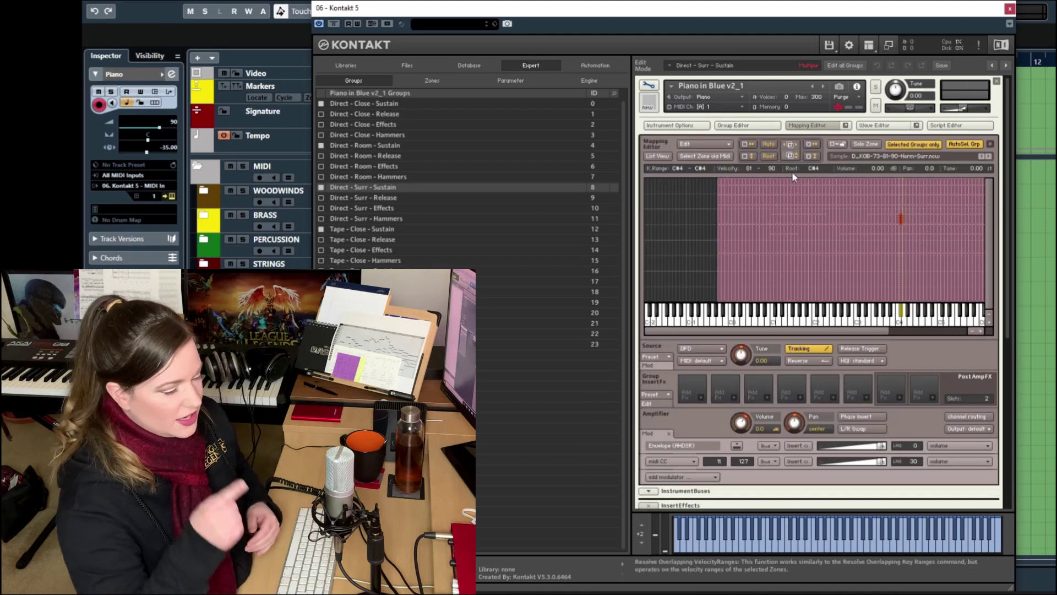
{"action": "left_click", "coordinate": [744, 271]}
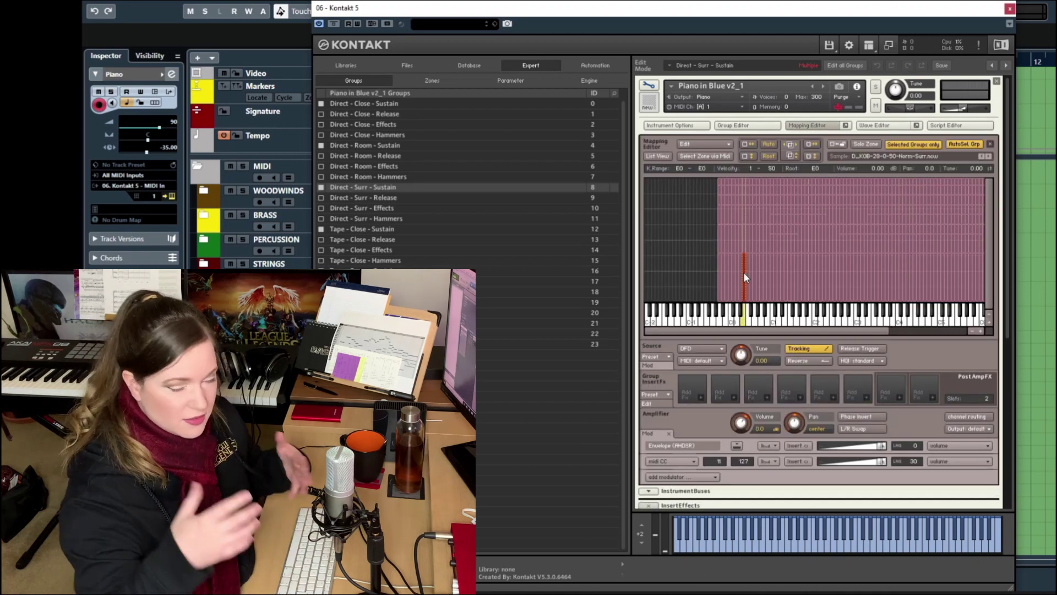
{"action": "left_click", "coordinate": [876, 126]}
{"action": "left_click", "coordinate": [982, 480]}
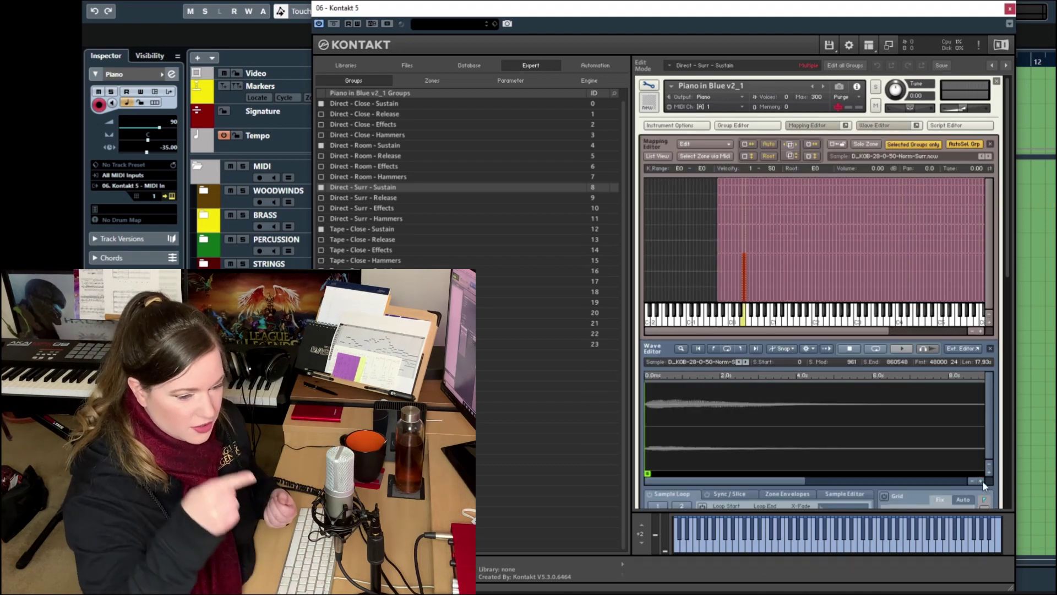
{"action": "left_click", "coordinate": [982, 481]}
{"action": "left_click", "coordinate": [982, 481]}
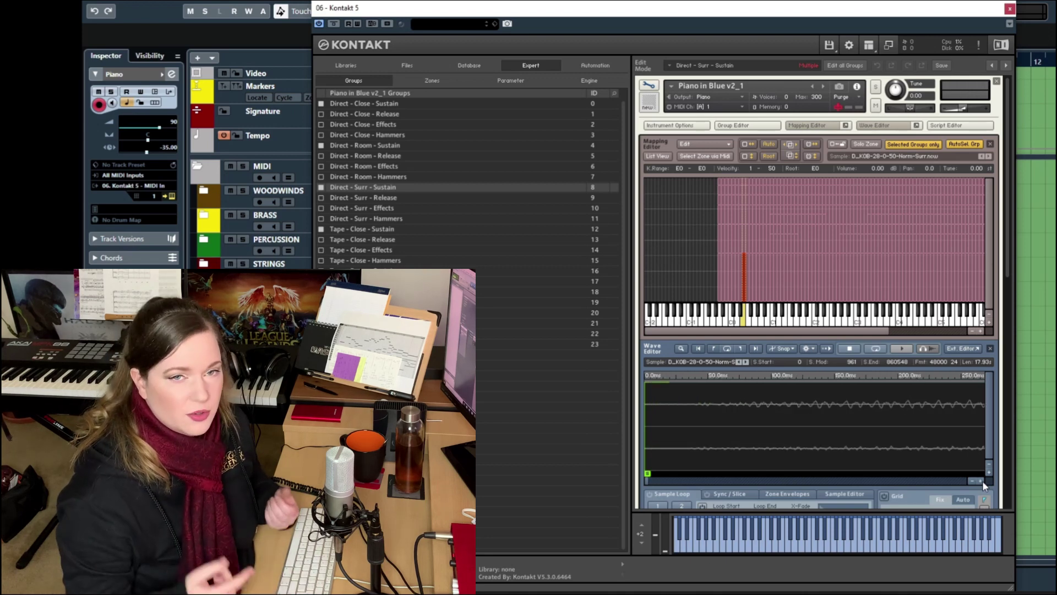
Move the F#1 zone's sample start to 1924, past the silence, then exit editing and close Kontakt
{"action": "left_click", "coordinate": [792, 187]}
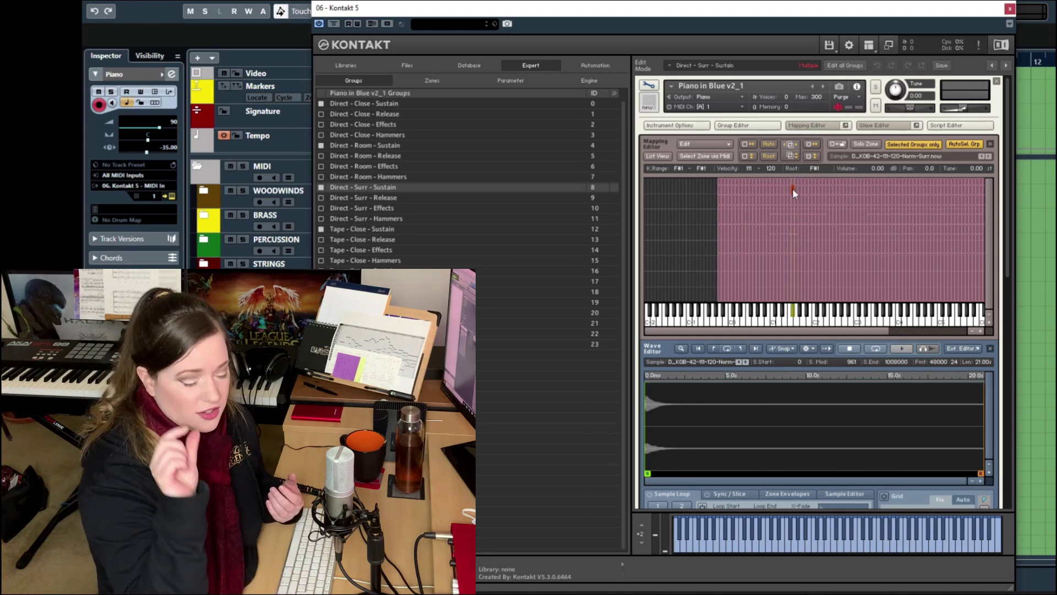
{"action": "left_click", "coordinate": [981, 481]}
{"action": "left_click", "coordinate": [980, 481]}
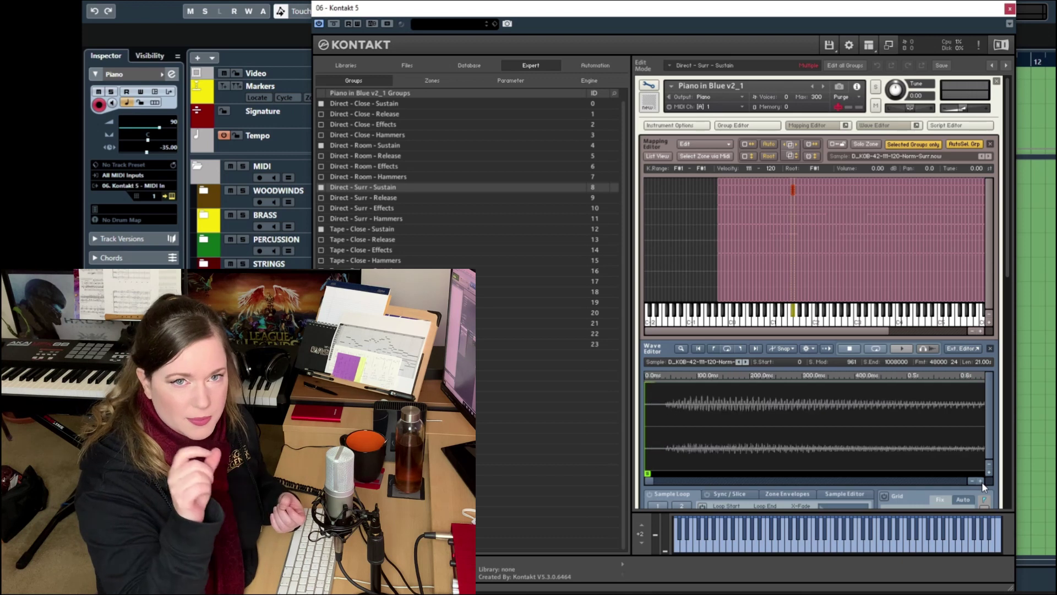
{"action": "left_click", "coordinate": [980, 481]}
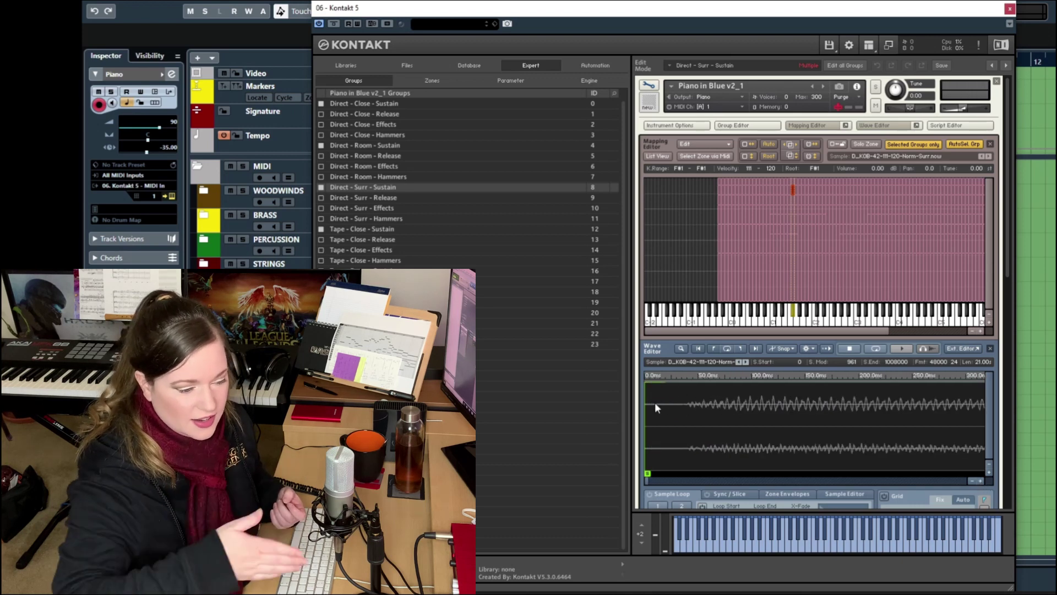
{"action": "mouse_move", "coordinate": [648, 474]}
{"action": "left_mouse_down"}
{"action": "mouse_move", "coordinate": [691, 472]}
{"action": "mouse_move", "coordinate": [647, 474]}
{"action": "left_mouse_up"}
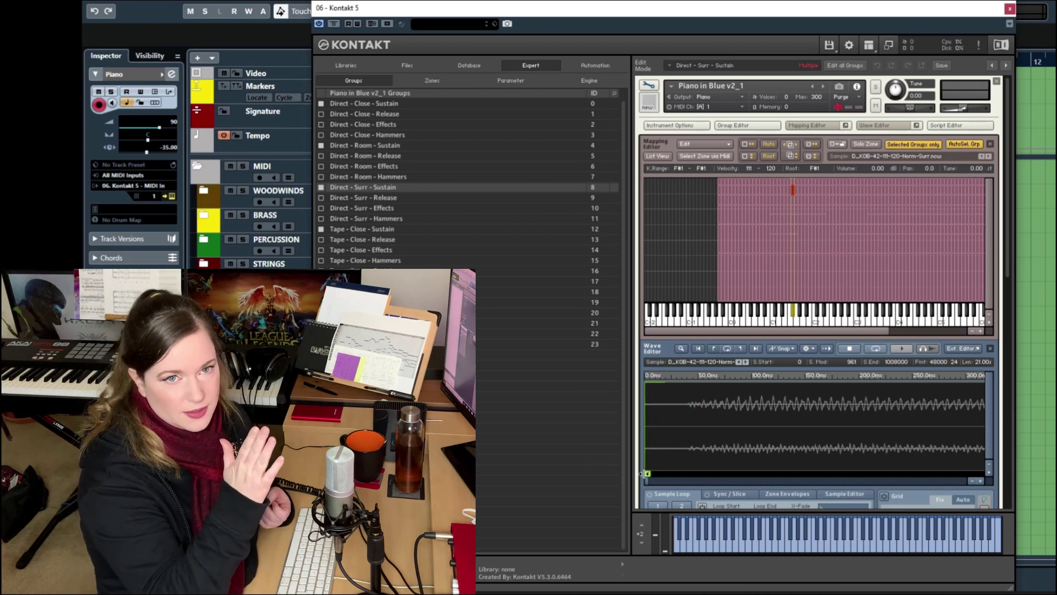
{"action": "left_click", "coordinate": [973, 480]}
{"action": "left_click", "coordinate": [973, 480]}
{"action": "left_click", "coordinate": [971, 482]}
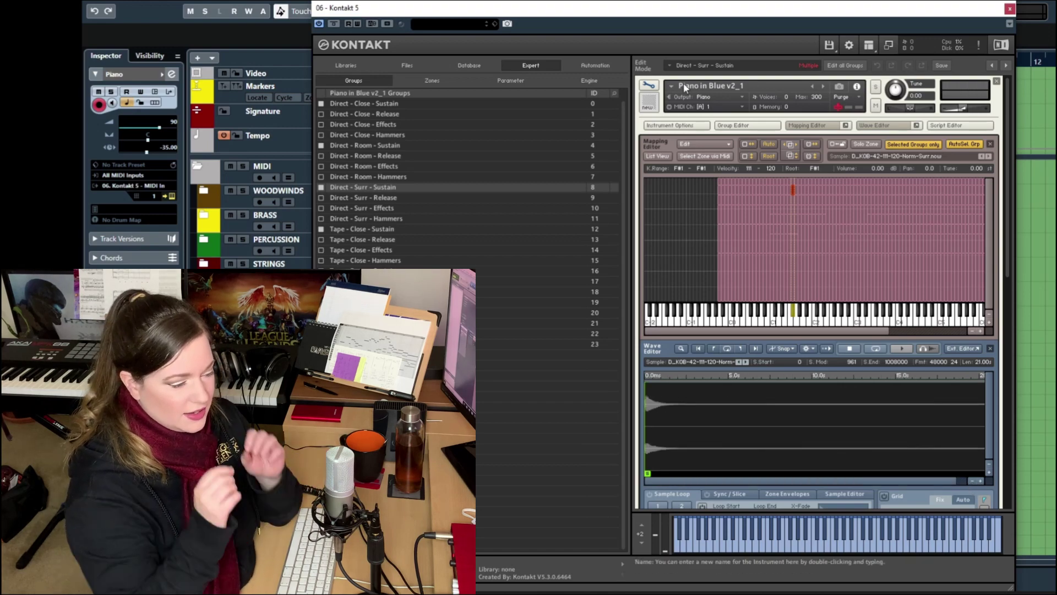
{"action": "left_click", "coordinate": [649, 86]}
{"action": "left_click", "coordinate": [1010, 9]}
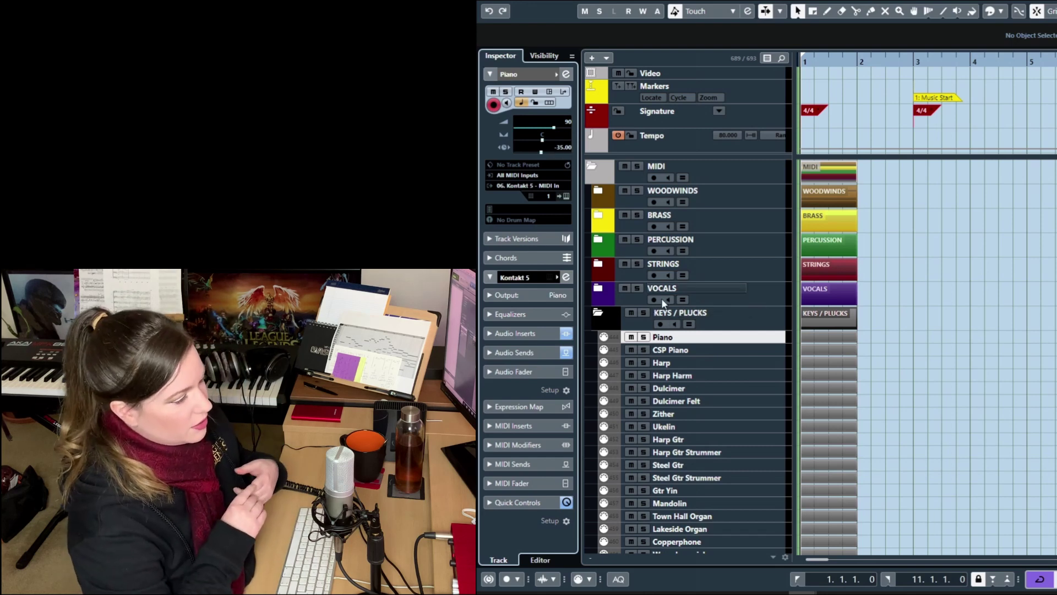
Collapse KEYS / PLUCKS, expand STRINGS, and step through the SYM tracks from Ens Soft G#6 to Vln Flageolet
{"action": "left_click", "coordinate": [598, 311]}
{"action": "left_click", "coordinate": [599, 263]}
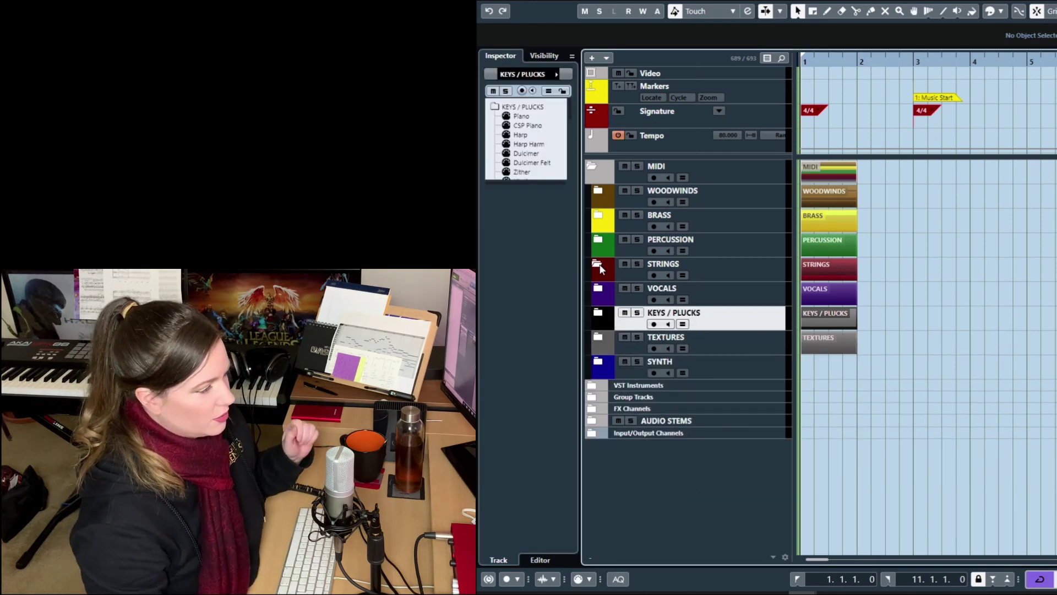
{"action": "left_click", "coordinate": [717, 302]}
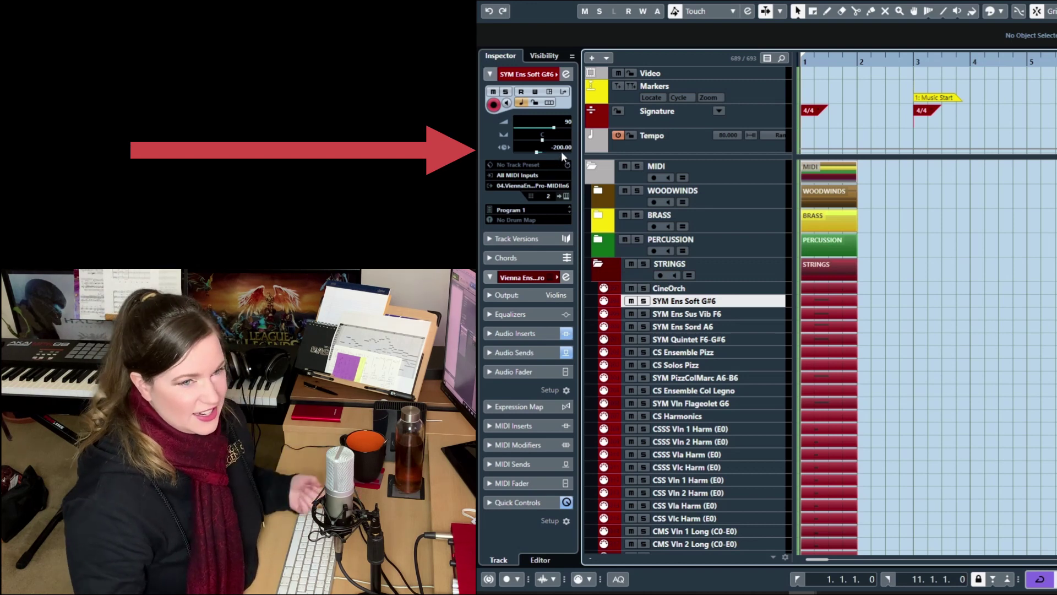
{"action": "key", "text": "Down"}
{"action": "key", "text": "Down"}
{"action": "key", "text": "Down"}
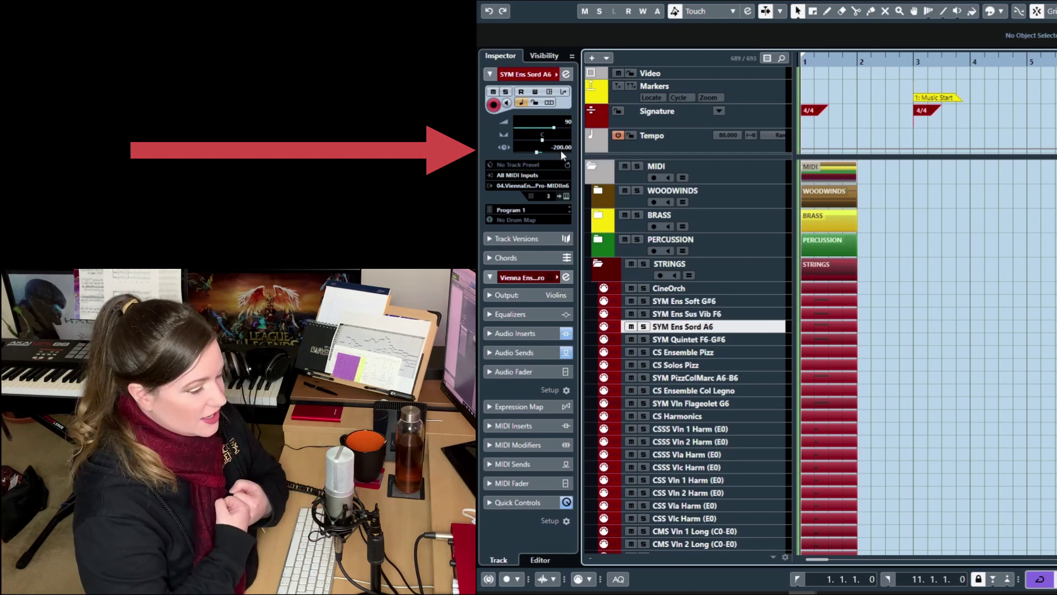
{"action": "key", "text": "Down"}
{"action": "key", "text": "Down"}
{"action": "key", "text": "Down"}
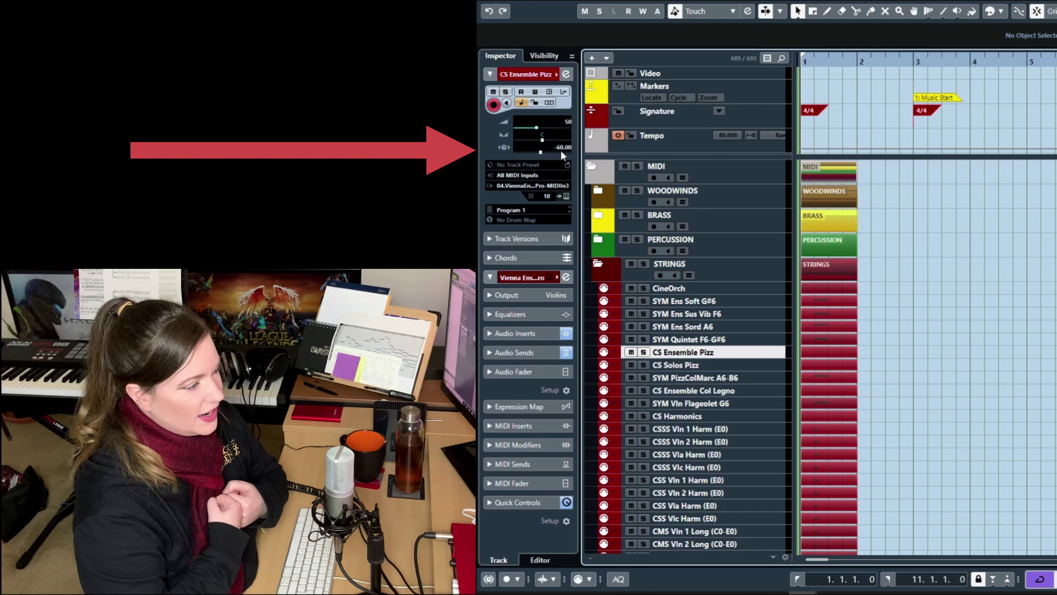
{"action": "key", "text": "Down"}
{"action": "key", "text": "Down"}
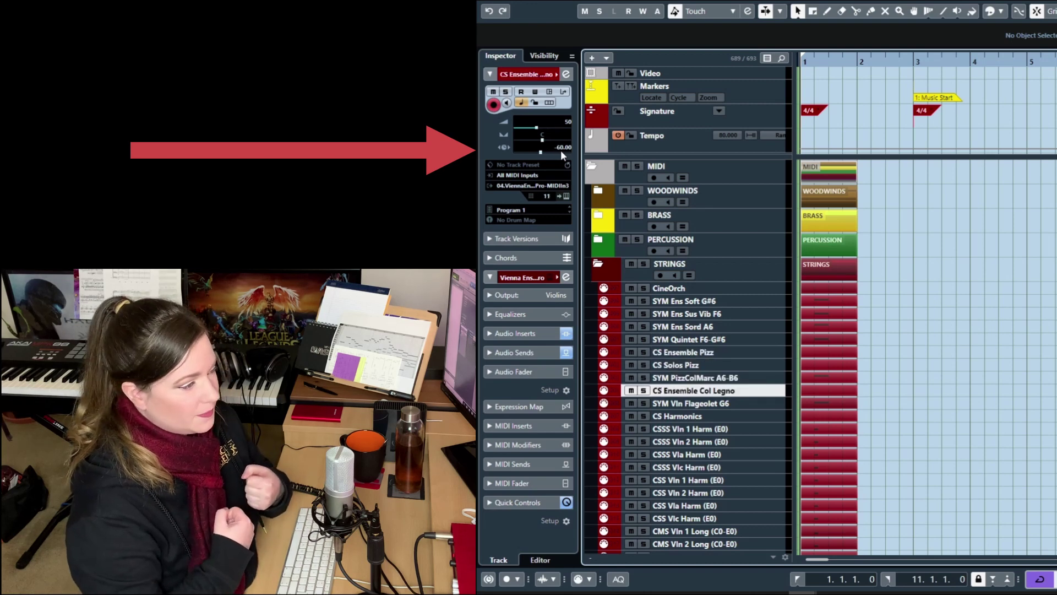
Step through the CSSS and CSS Harm, CMS Long, and CSS Leg tracks down to CSS Vla Leg
{"action": "key", "text": "Down"}
{"action": "key", "text": "Down"}
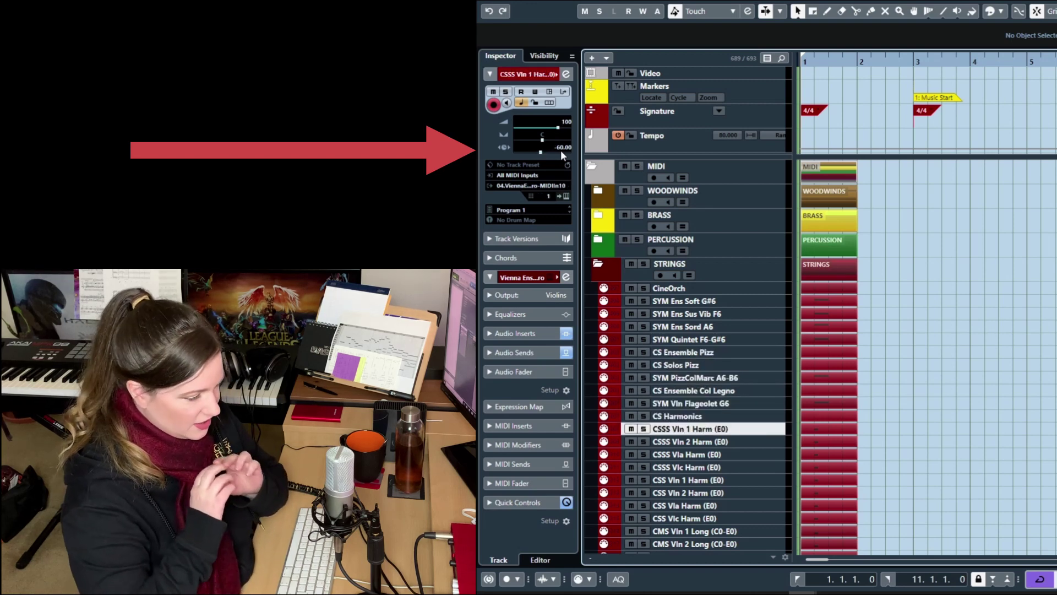
{"action": "key", "text": "Down"}
{"action": "key", "text": "Down"}
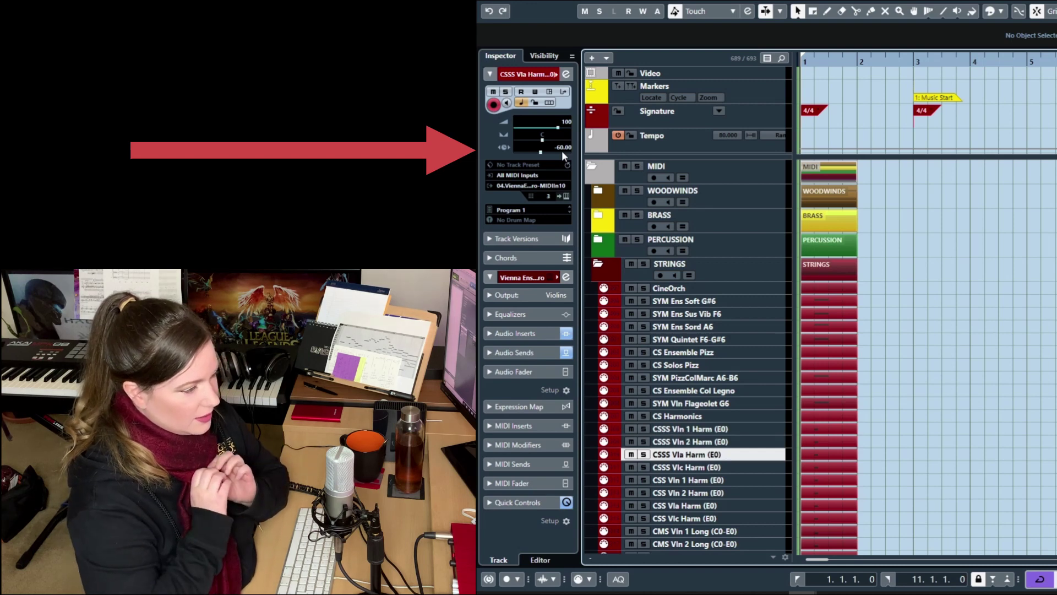
{"action": "key", "text": "Down"}
{"action": "key", "text": "Down"}
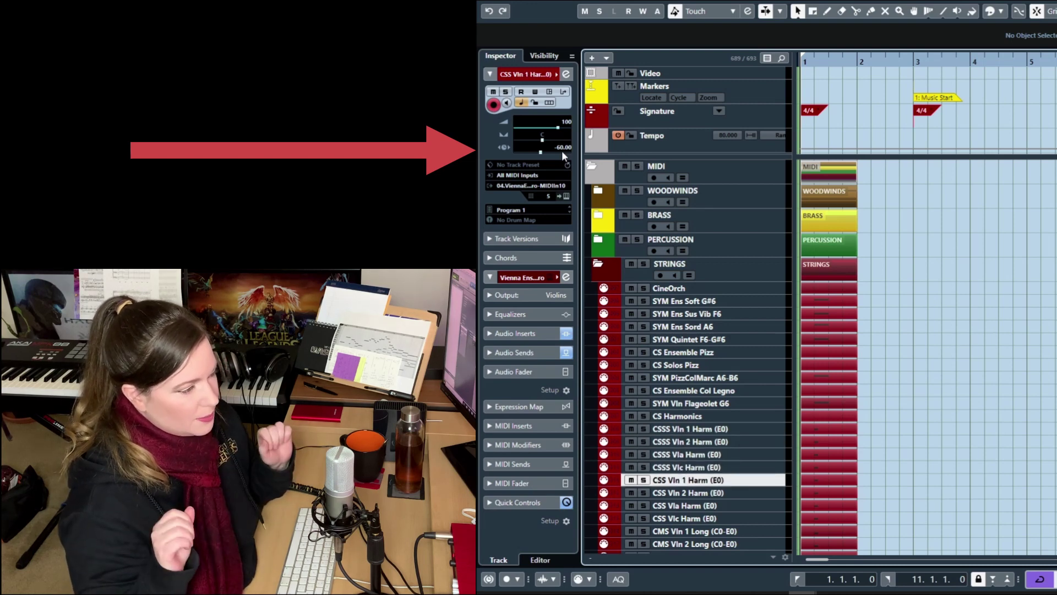
{"action": "key", "text": "Down"}
{"action": "key", "text": "Down"}
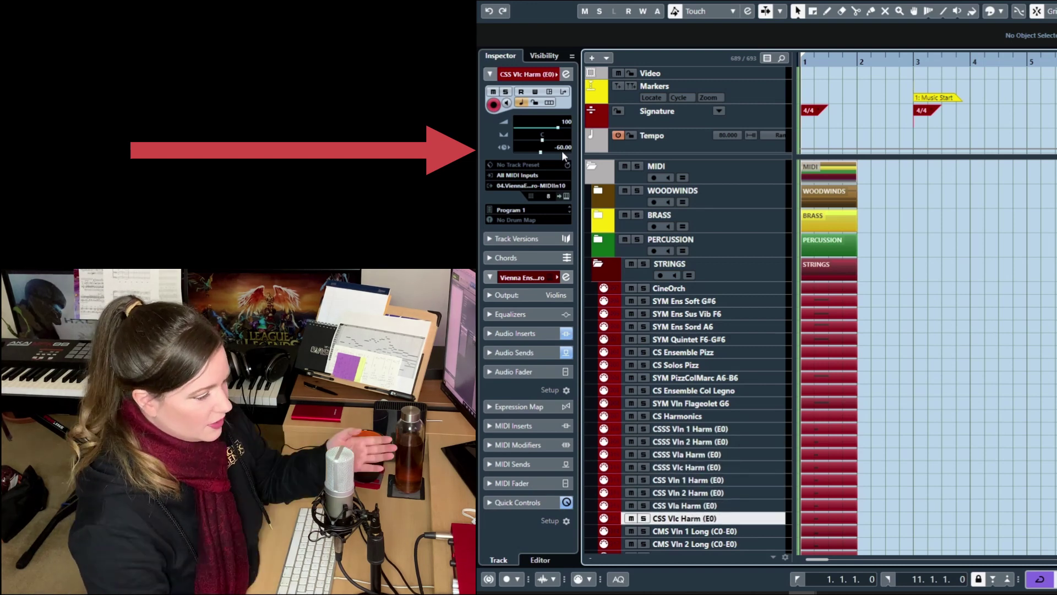
{"action": "key", "text": "Down"}
{"action": "key", "text": "Down"}
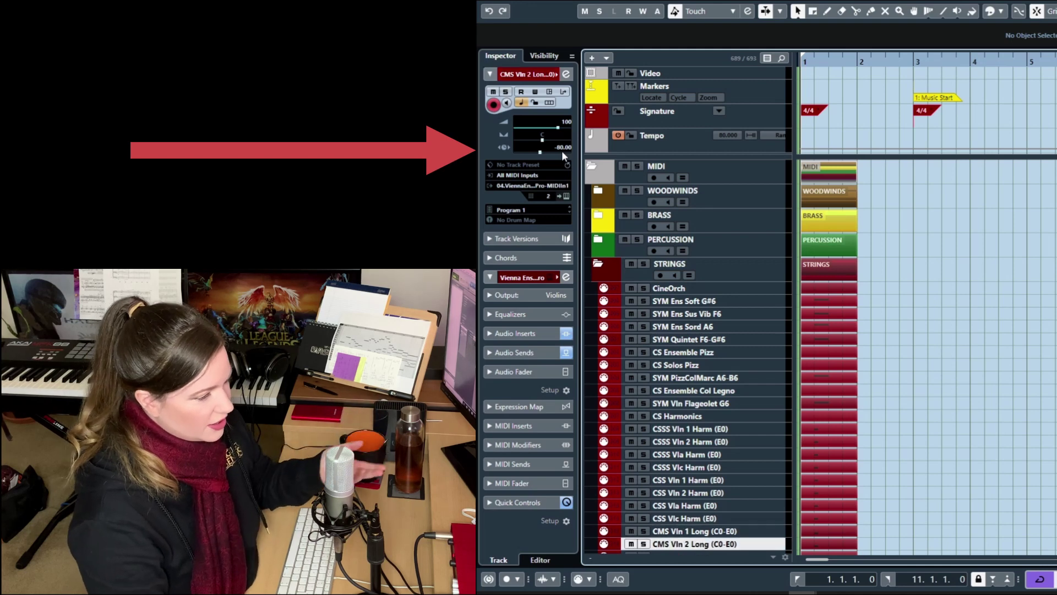
{"action": "key", "text": "Down"}
{"action": "key", "text": "Down"}
{"action": "key", "text": "Down"}
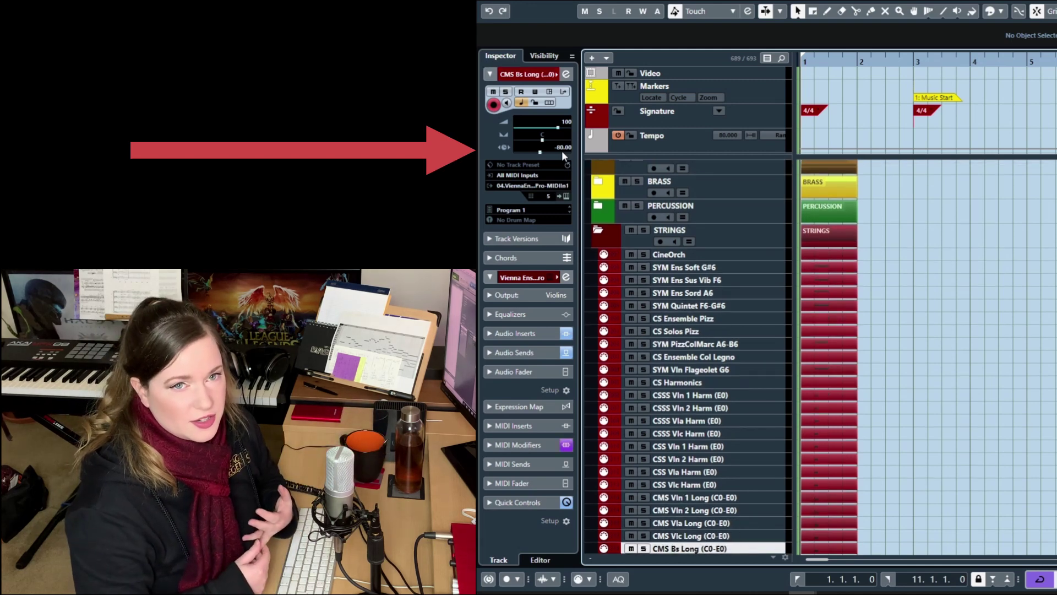
{"action": "key", "text": "Down"}
{"action": "key", "text": "Down"}
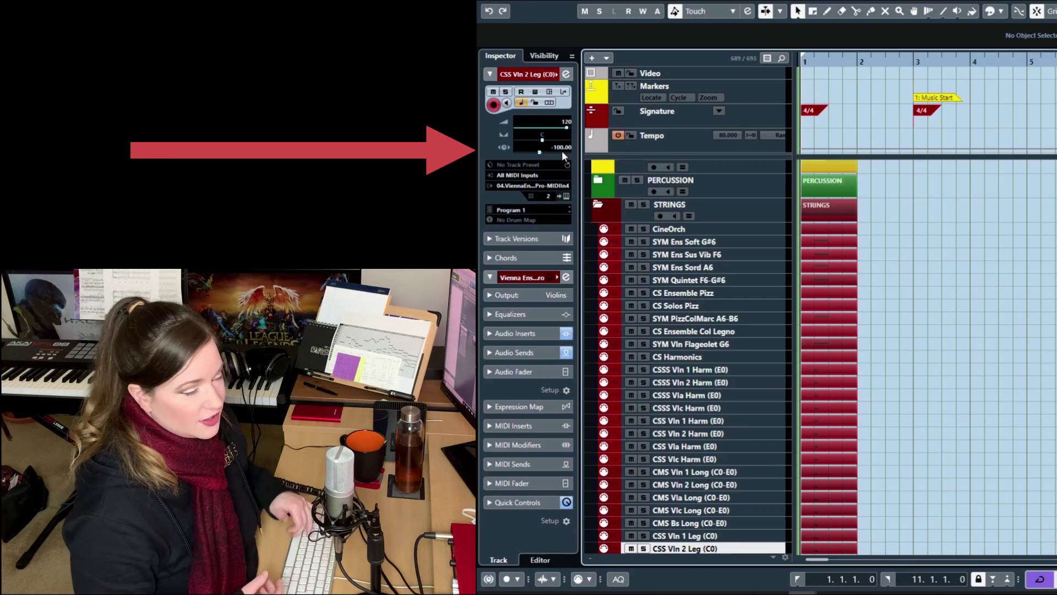
{"action": "key", "text": "Down"}
{"action": "key", "text": "Down"}
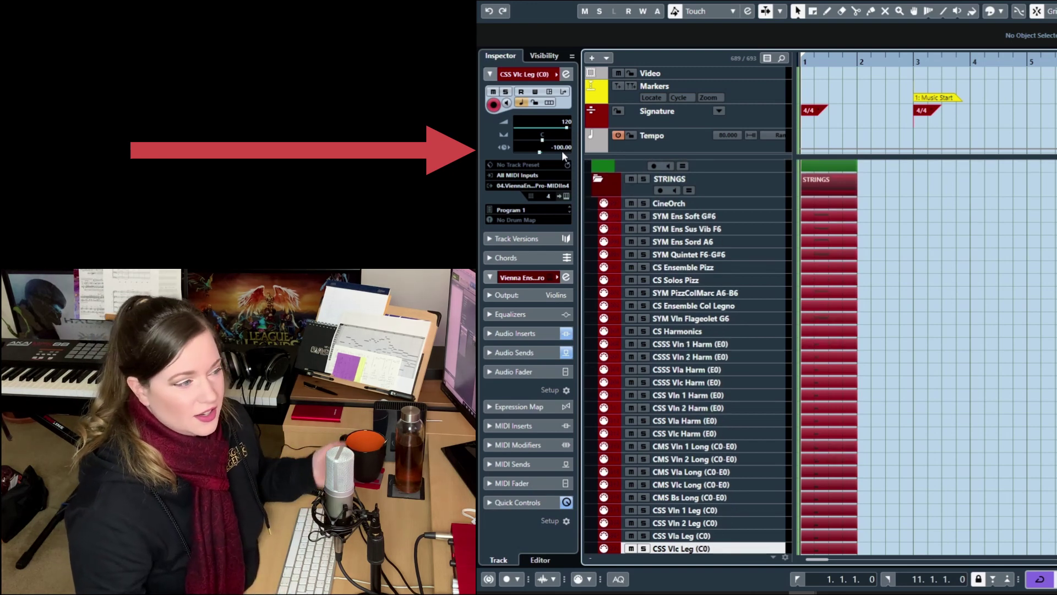
{"action": "key", "text": "Down"}
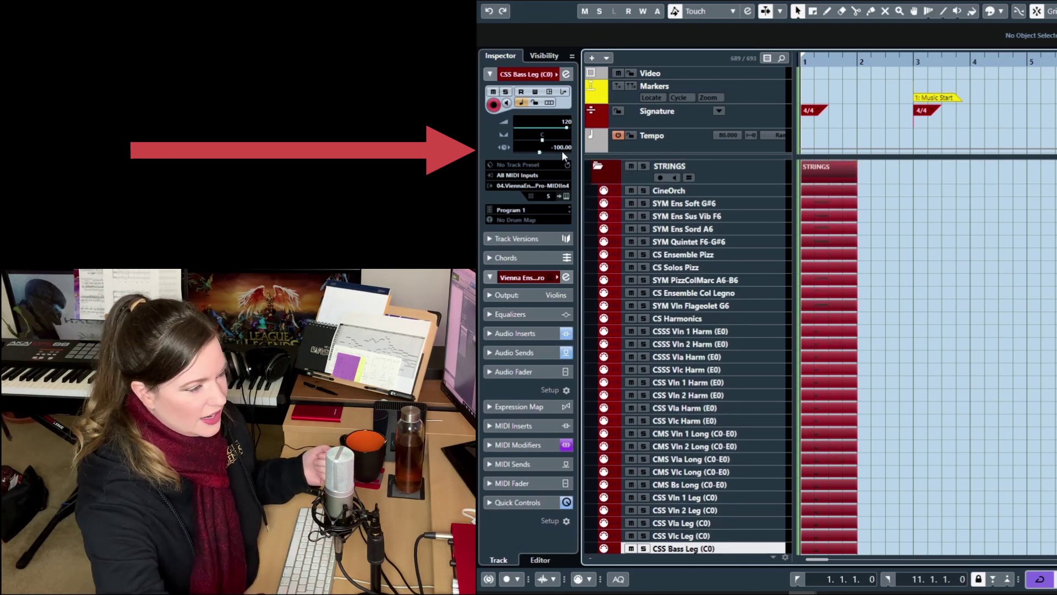
Swap STRINGS for BRASS and step through the solo trumpet tracks from CB Trpt Solo Shorts
{"action": "left_click", "coordinate": [599, 167]}
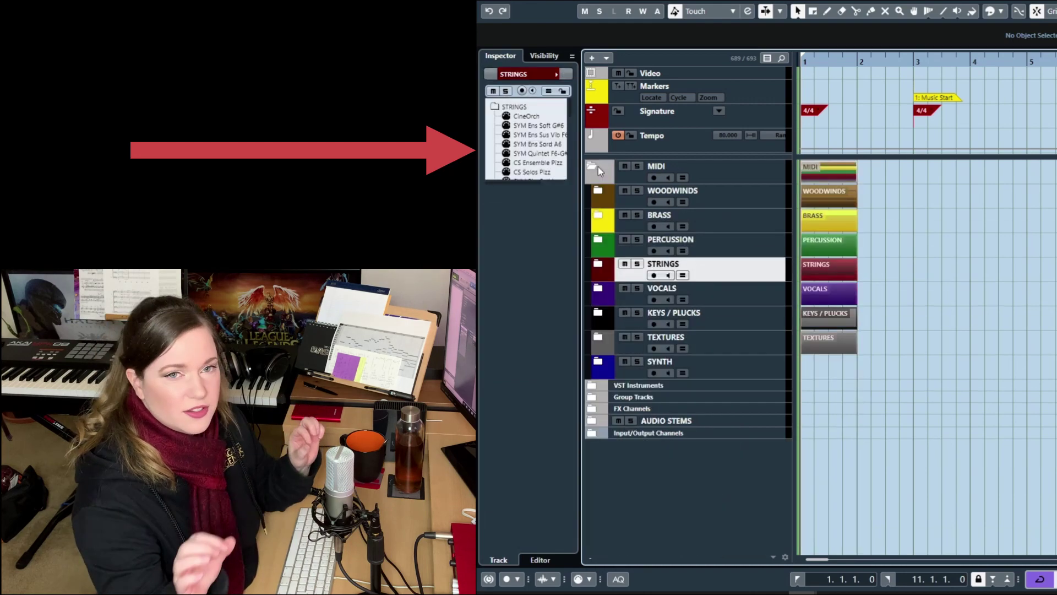
{"action": "left_click", "coordinate": [602, 216]}
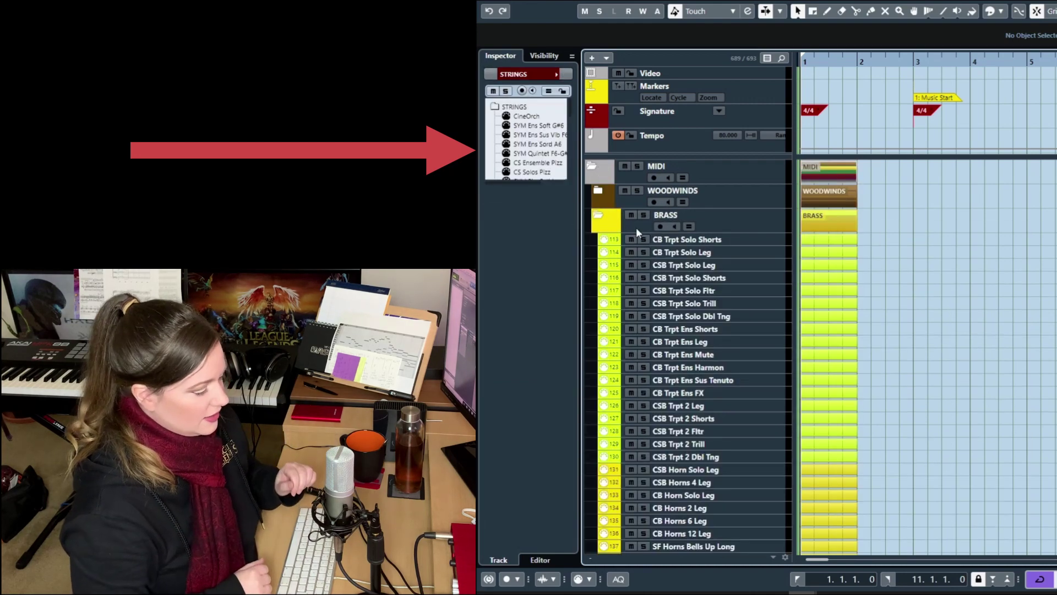
{"action": "left_click", "coordinate": [692, 244]}
{"action": "key", "text": "Down"}
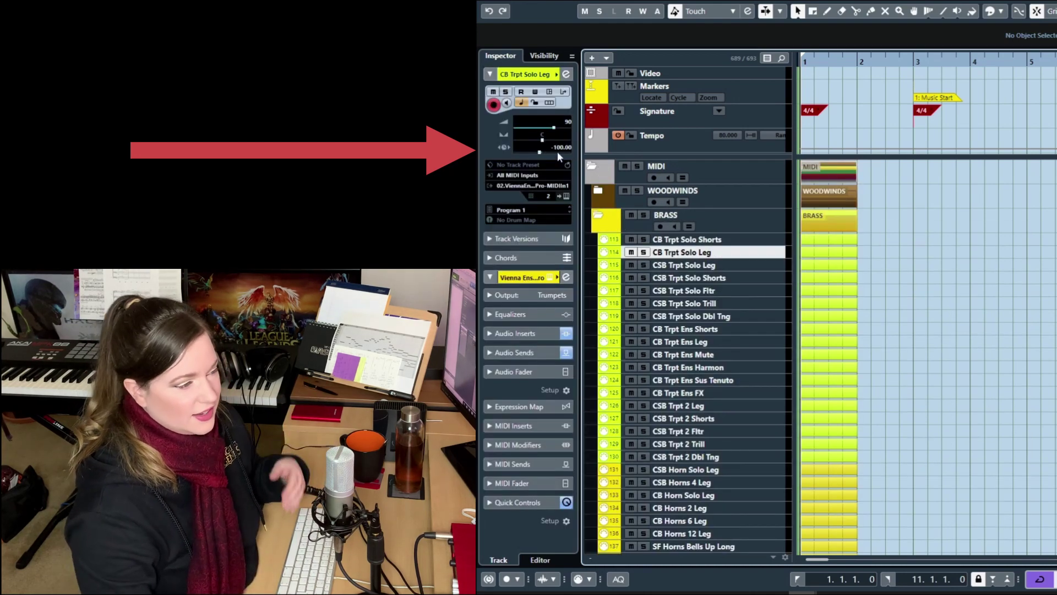
{"action": "key", "text": "Down"}
{"action": "key", "text": "Down"}
{"action": "key", "text": "Down"}
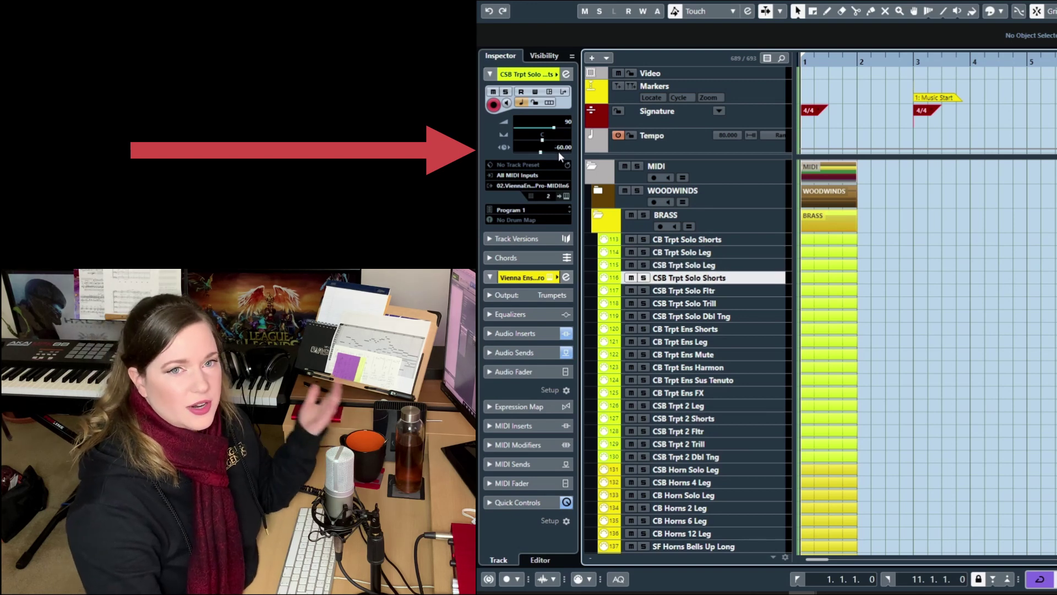
{"action": "key", "text": "Down"}
{"action": "key", "text": "Down"}
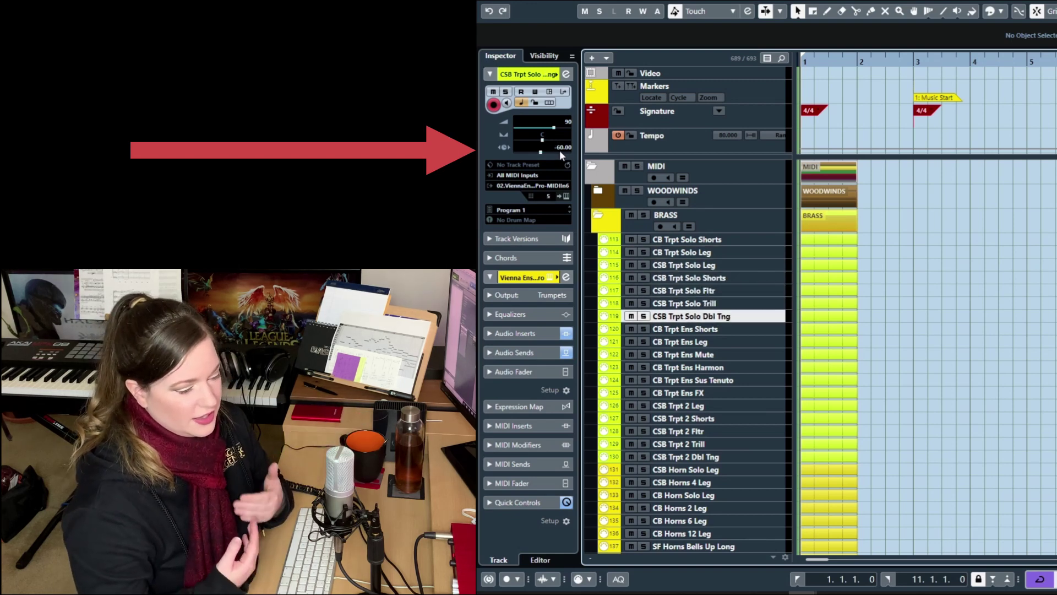
Step through the ensemble trumpet and solo horn tracks to CB Horn Solo Leg, then collapse BRASS
{"action": "key", "text": "Down"}
{"action": "key", "text": "Down"}
{"action": "key", "text": "Down"}
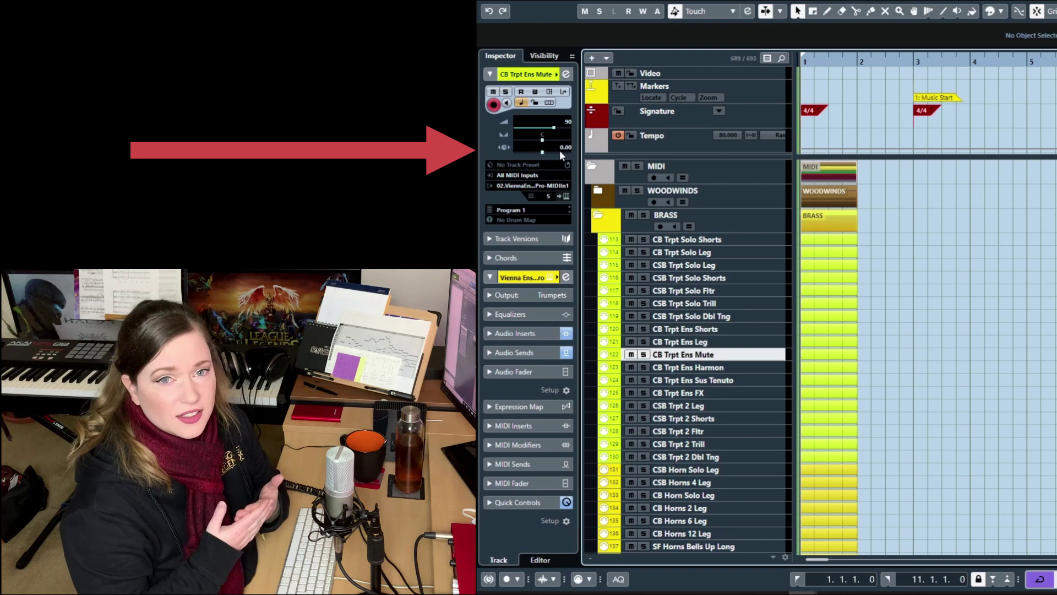
{"action": "key", "text": "Down"}
{"action": "key", "text": "Down"}
{"action": "key", "text": "Down"}
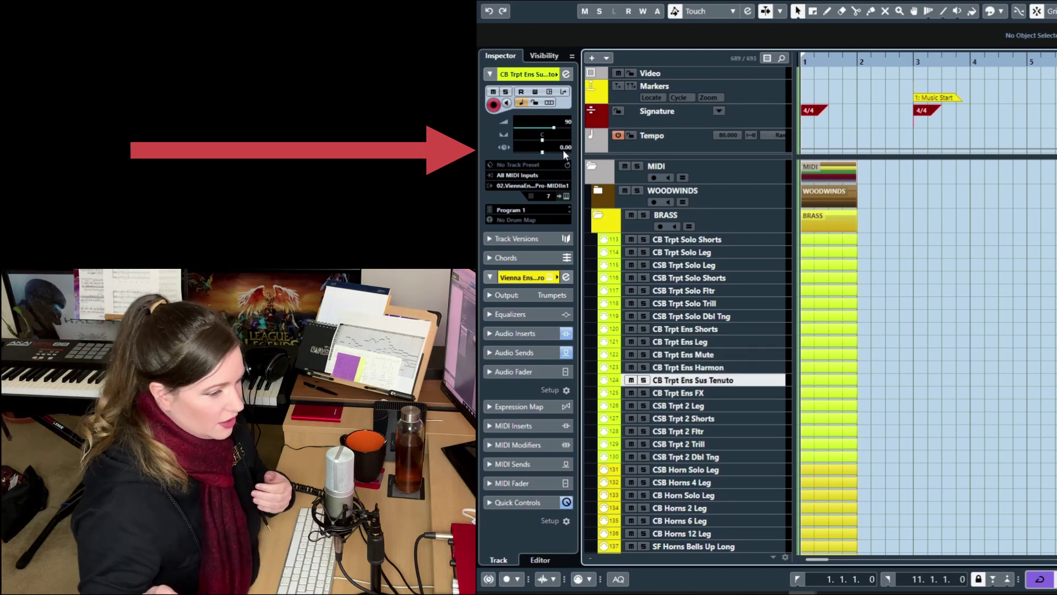
{"action": "key", "text": "Down"}
{"action": "key", "text": "Down"}
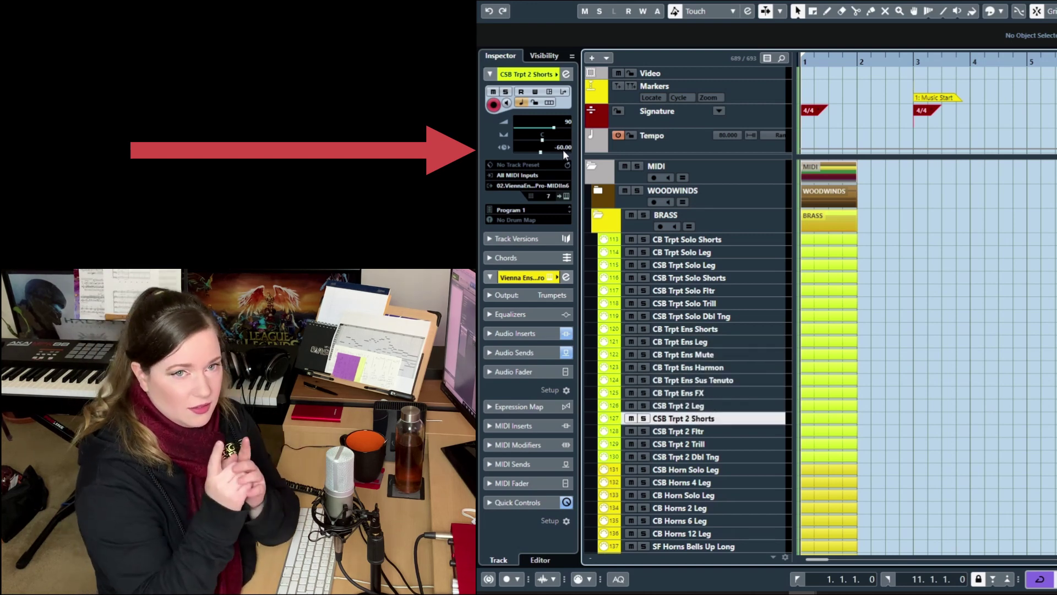
{"action": "key", "text": "Down"}
{"action": "key", "text": "Down"}
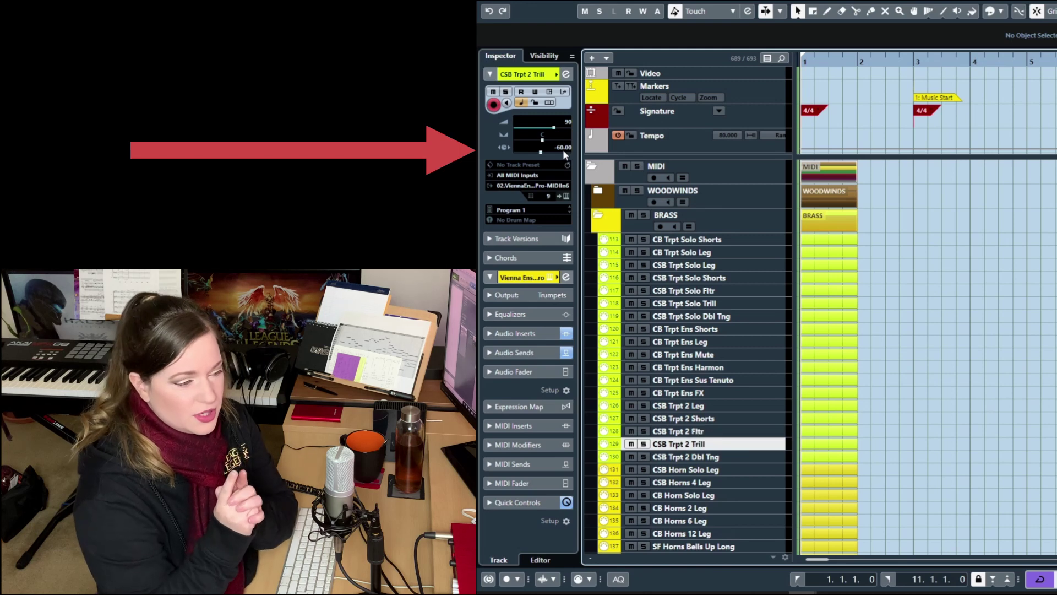
{"action": "key", "text": "Down"}
{"action": "key", "text": "Down"}
{"action": "key", "text": "Down"}
{"action": "key", "text": "Down"}
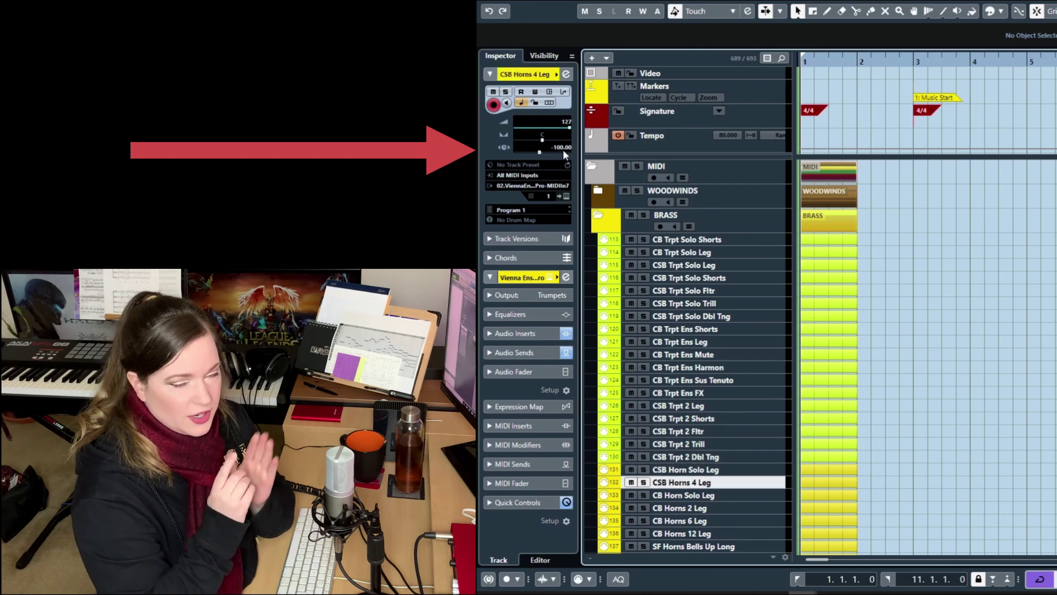
{"action": "key", "text": "Down"}
{"action": "key", "text": "Down"}
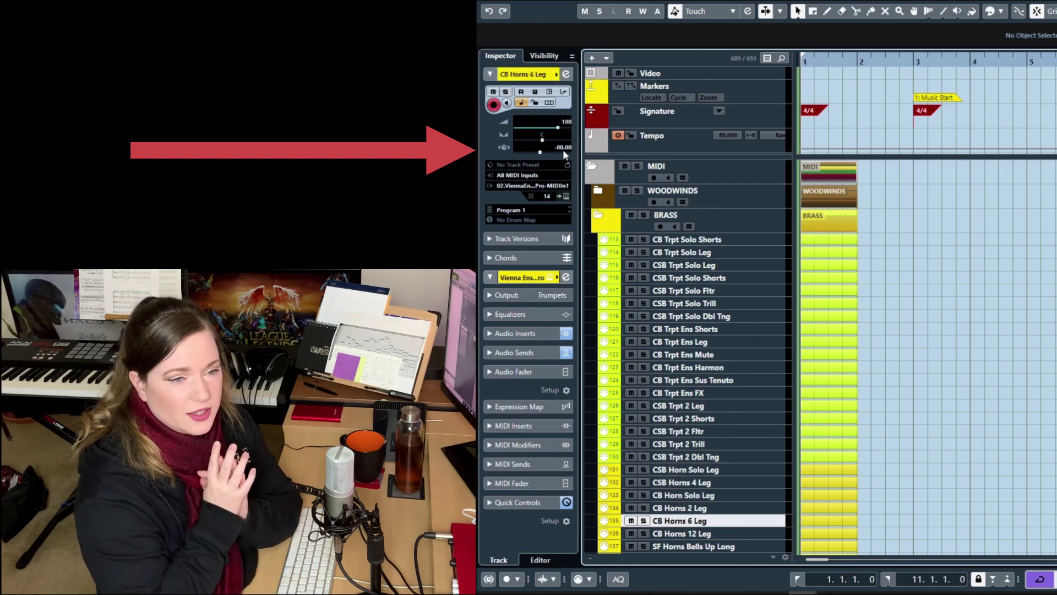
{"action": "left_click", "coordinate": [599, 215]}
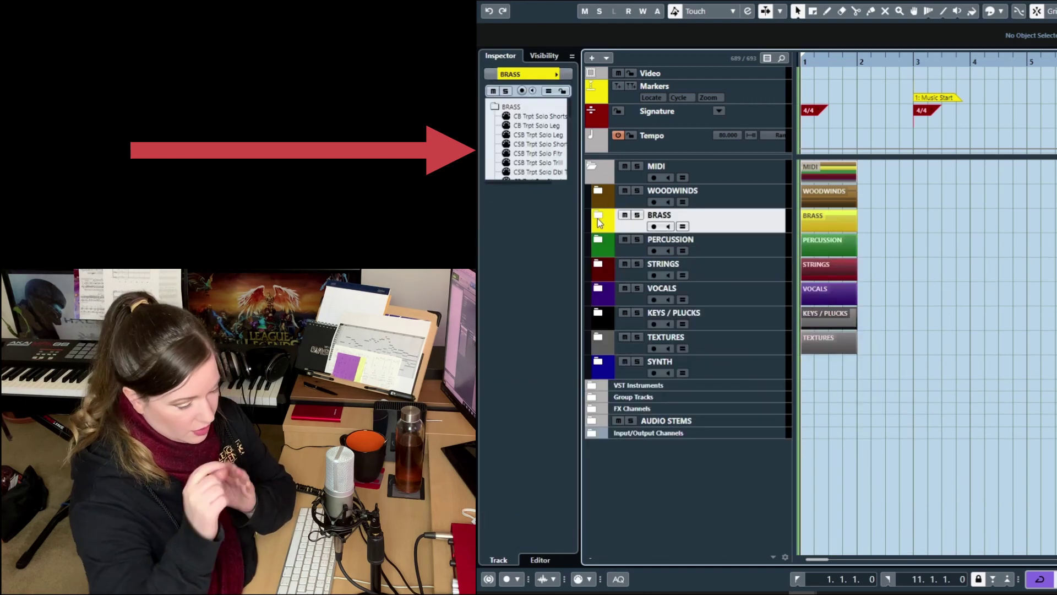
{"action": "left_click", "coordinate": [600, 187]}
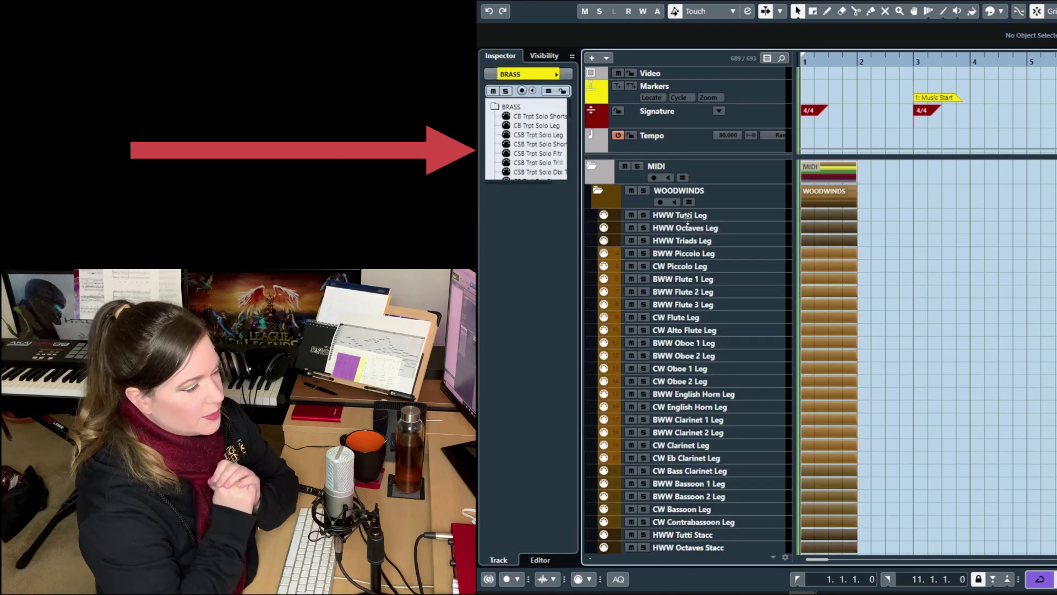
{"action": "left_click", "coordinate": [678, 215]}
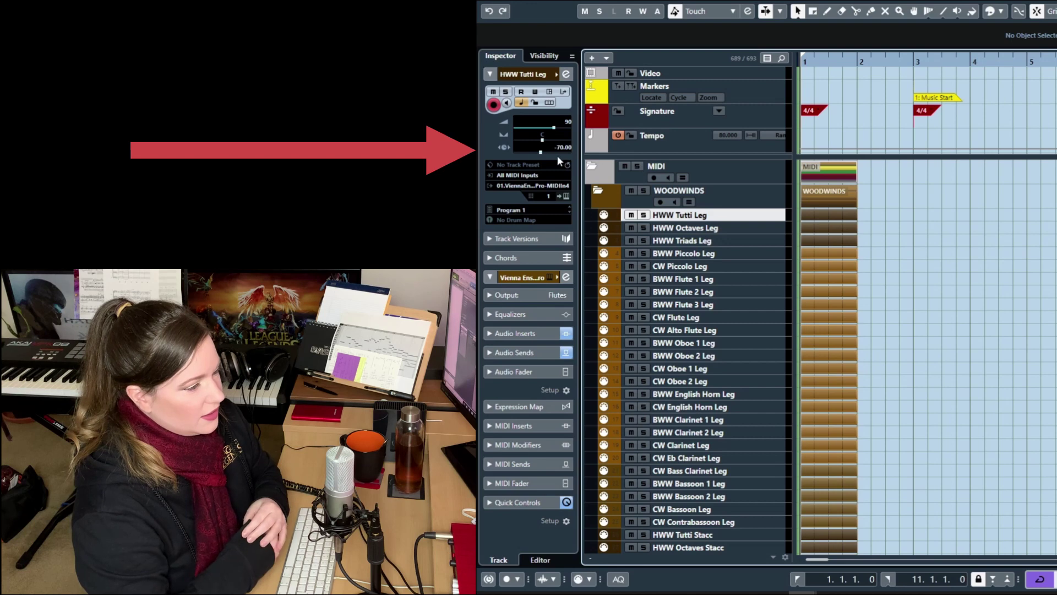
{"action": "key", "text": "Down"}
{"action": "key", "text": "Down"}
{"action": "key", "text": "Down"}
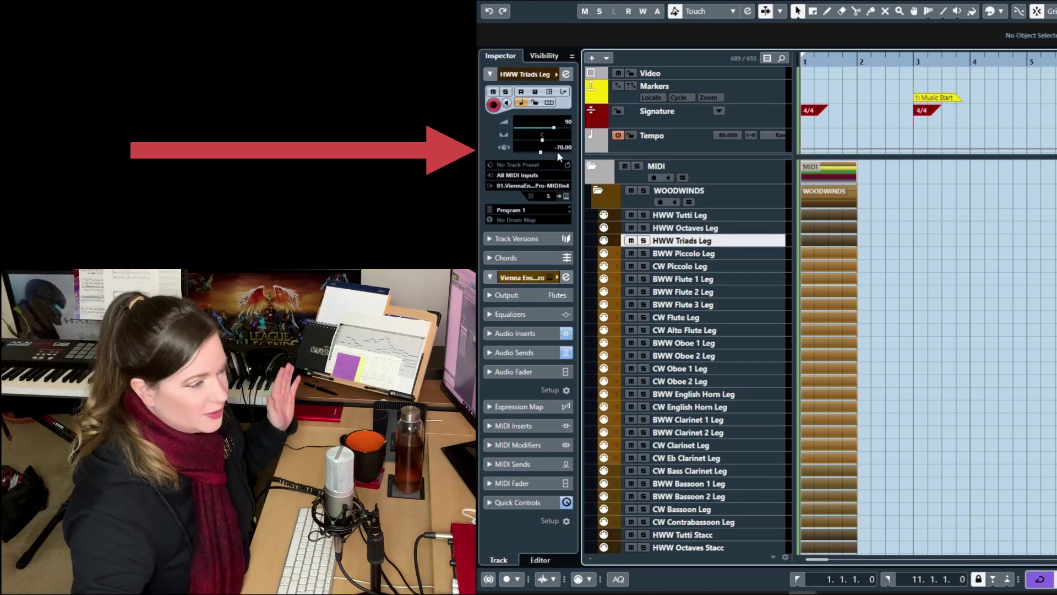
{"action": "key", "text": "Down"}
{"action": "key", "text": "Down"}
{"action": "key", "text": "Down"}
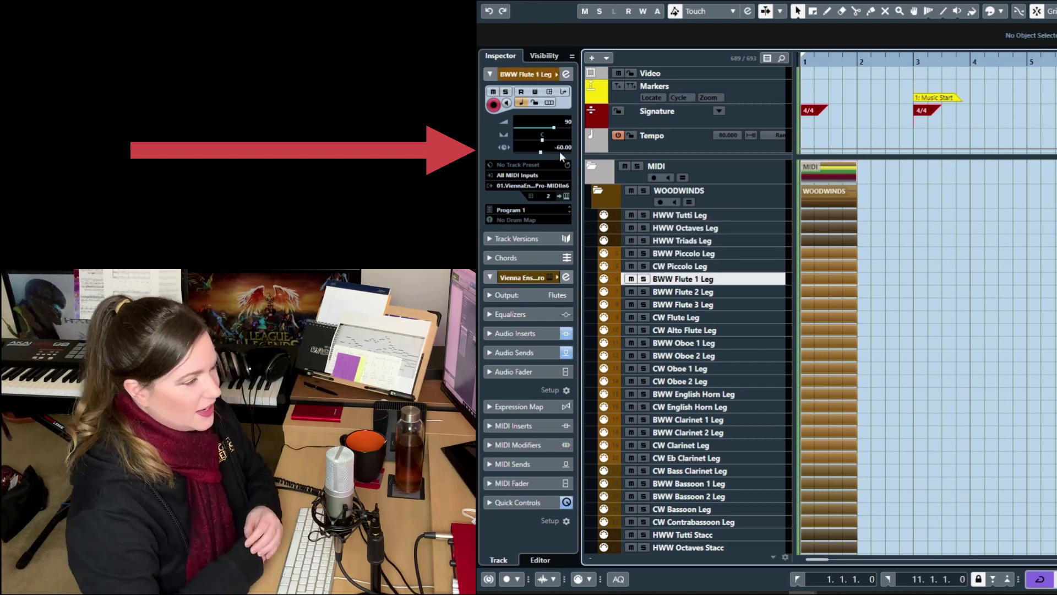
{"action": "key", "text": "Down"}
{"action": "key", "text": "Down"}
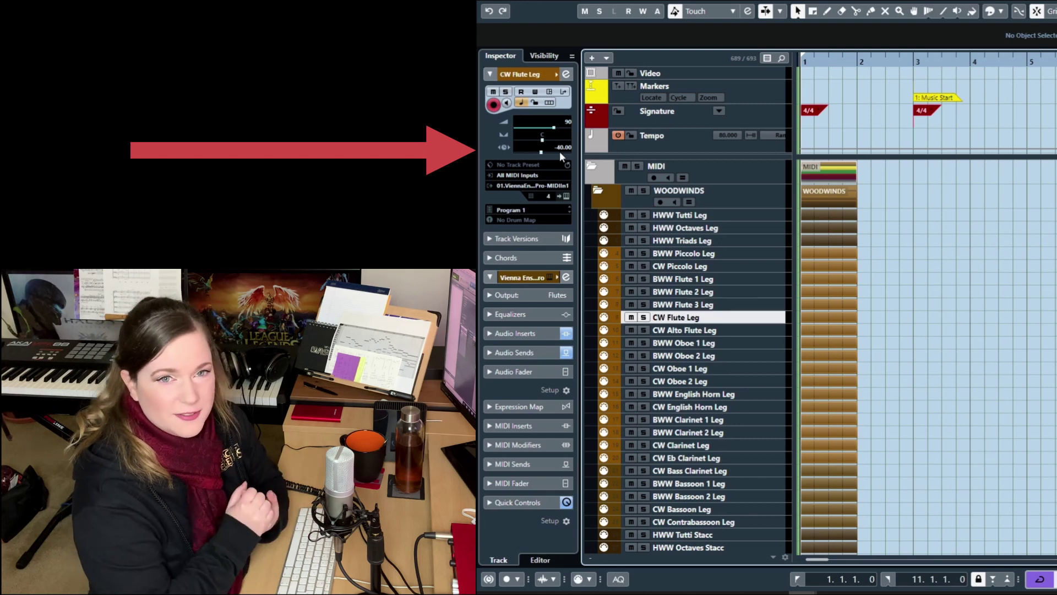
{"action": "key", "text": "Down"}
{"action": "key", "text": "Down"}
{"action": "key", "text": "Down"}
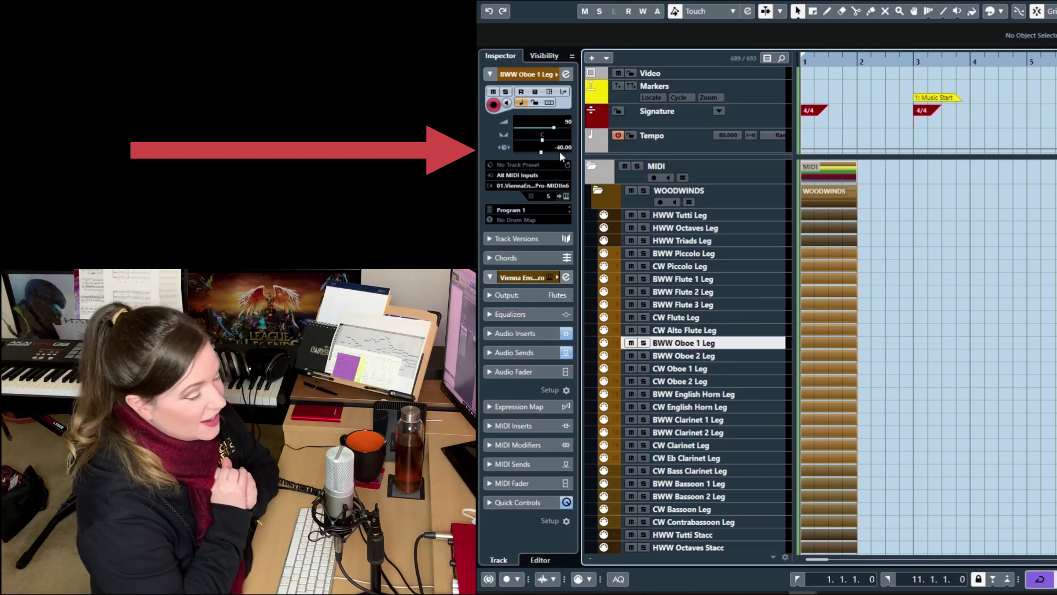
{"action": "key", "text": "Down"}
{"action": "key", "text": "Down"}
{"action": "key", "text": "Down"}
{"action": "key", "text": "Down"}
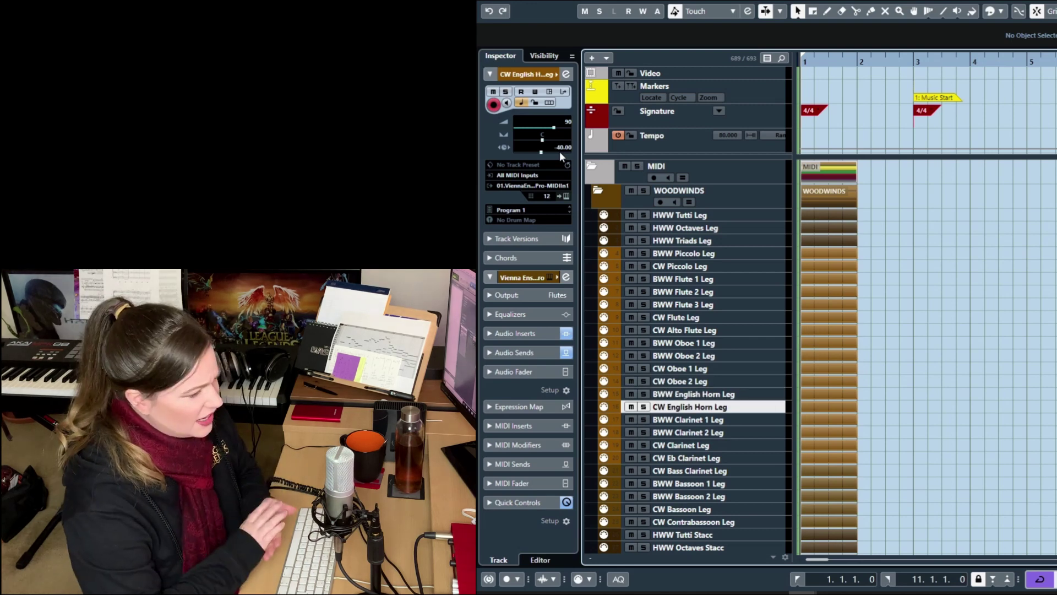
{"action": "left_click", "coordinate": [599, 190]}
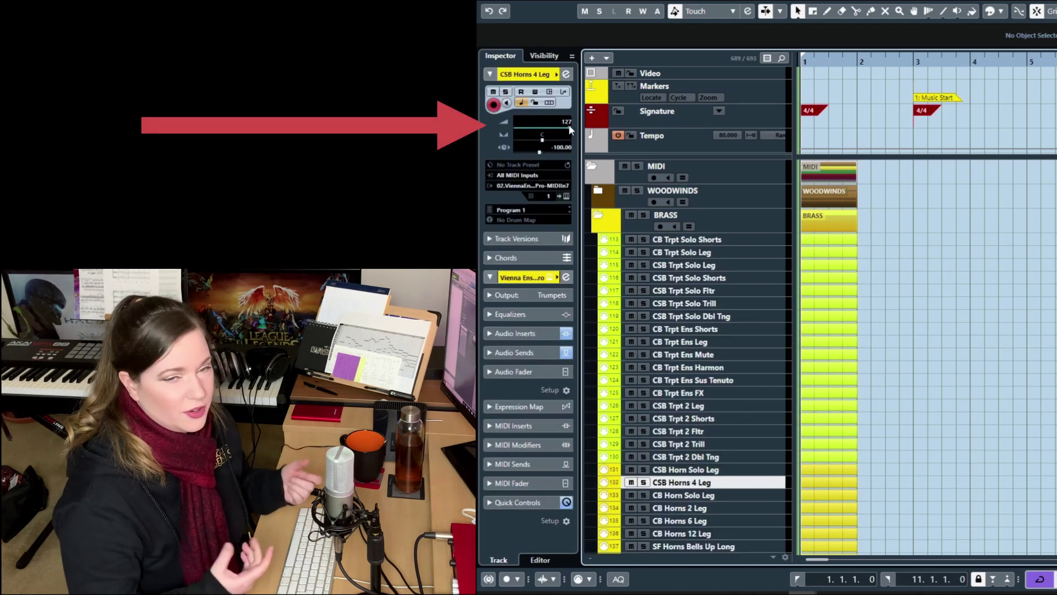
Step through the horn tracks from CSB Horns 4 Leg to SF Horns Bells Up Short, then fold BRASS shut
{"action": "key", "text": "Up"}
{"action": "key", "text": "Up"}
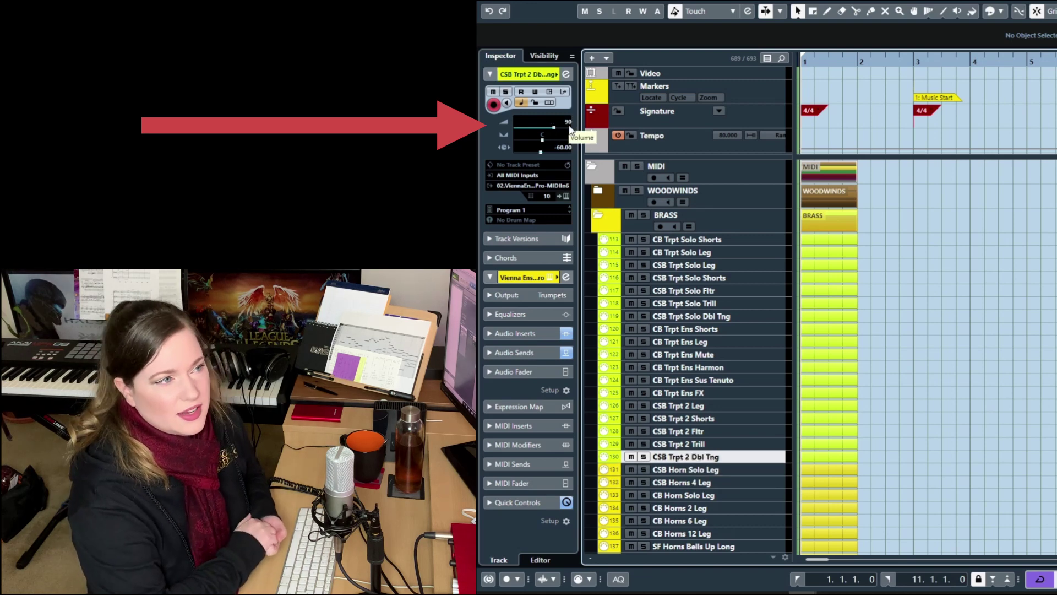
{"action": "key", "text": "Down"}
{"action": "key", "text": "Down"}
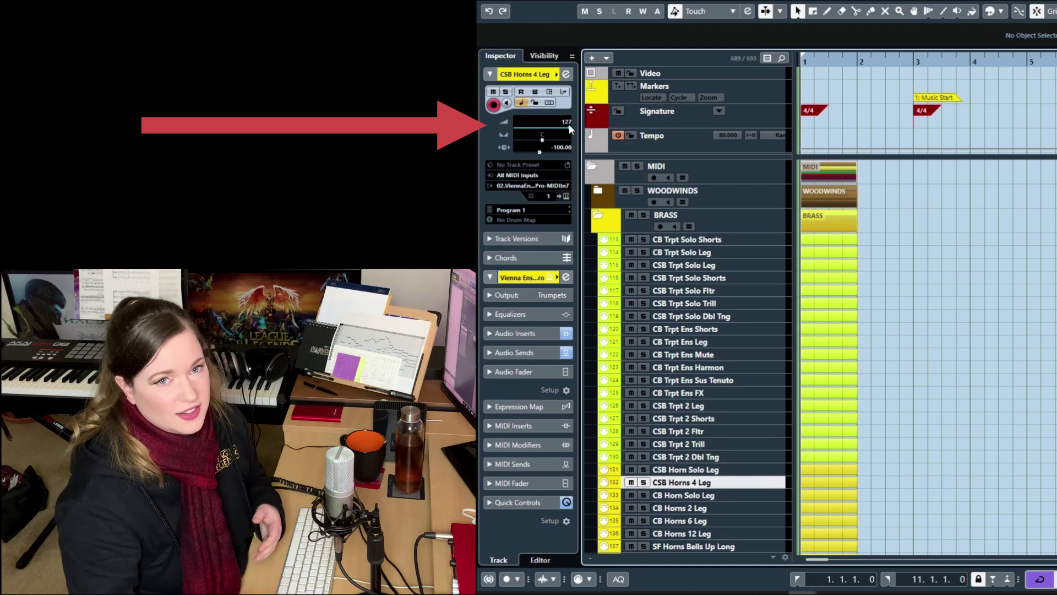
{"action": "key", "text": "Down"}
{"action": "key", "text": "Down"}
{"action": "key", "text": "Down"}
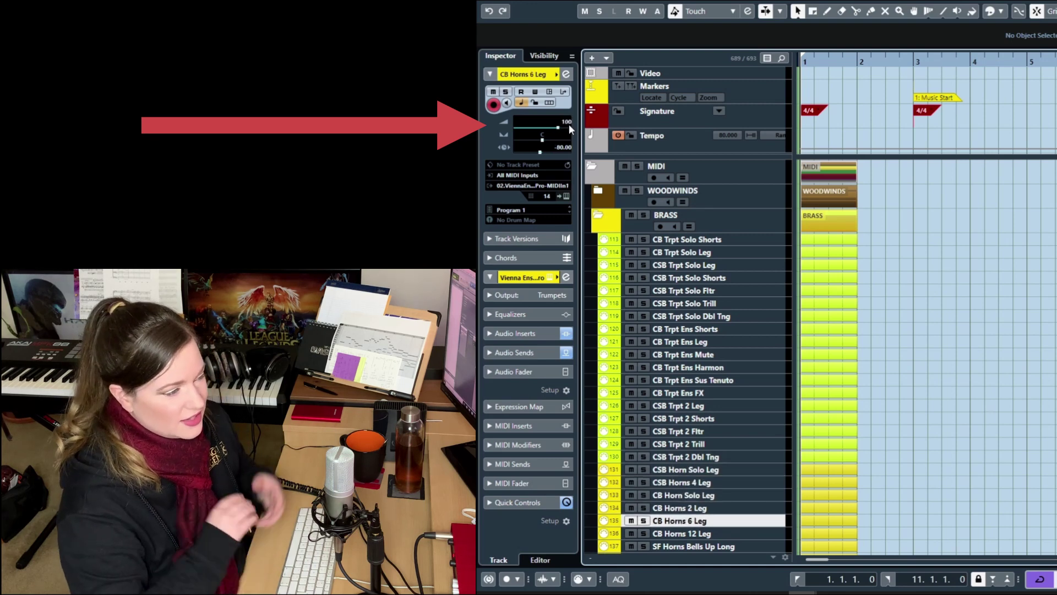
{"action": "key", "text": "Down"}
{"action": "key", "text": "Down"}
{"action": "key", "text": "Down"}
{"action": "key", "text": "Down"}
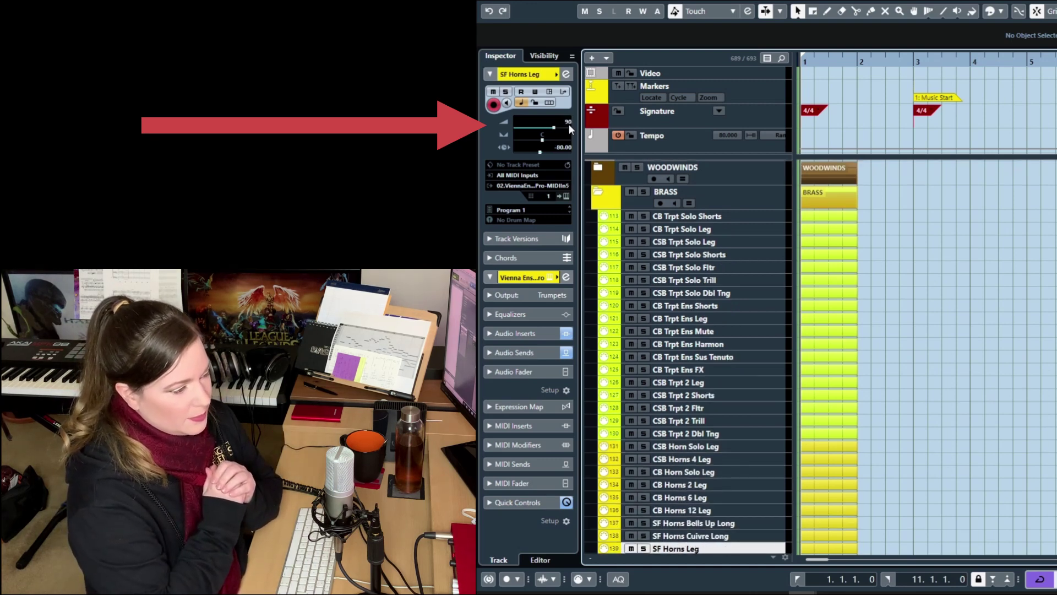
{"action": "key", "text": "Down"}
{"action": "key", "text": "Down"}
{"action": "key", "text": "Down"}
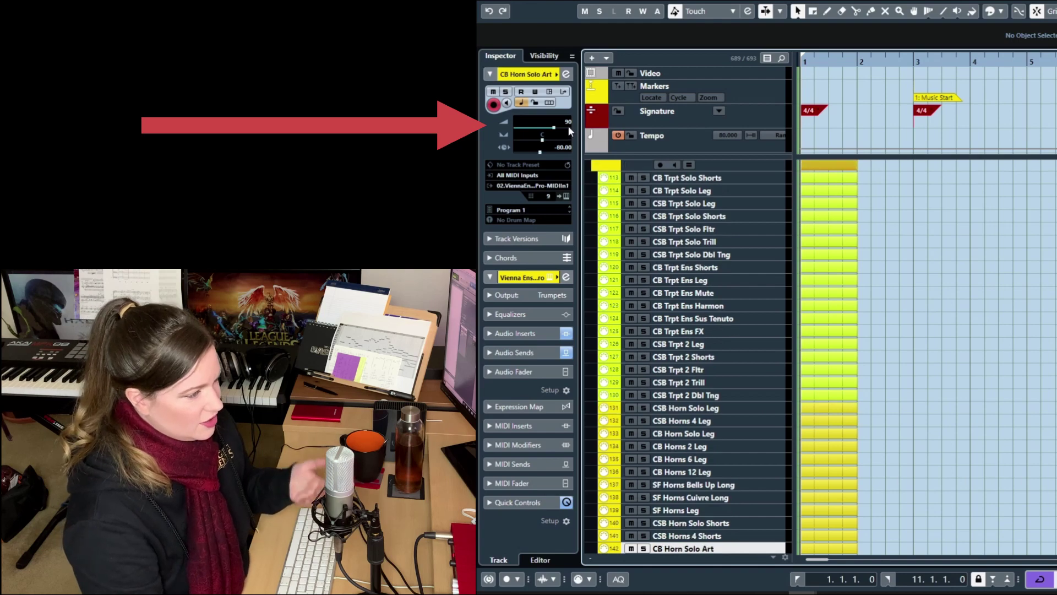
{"action": "key", "text": "Down"}
{"action": "key", "text": "Down"}
{"action": "key", "text": "Down"}
{"action": "key", "text": "Down"}
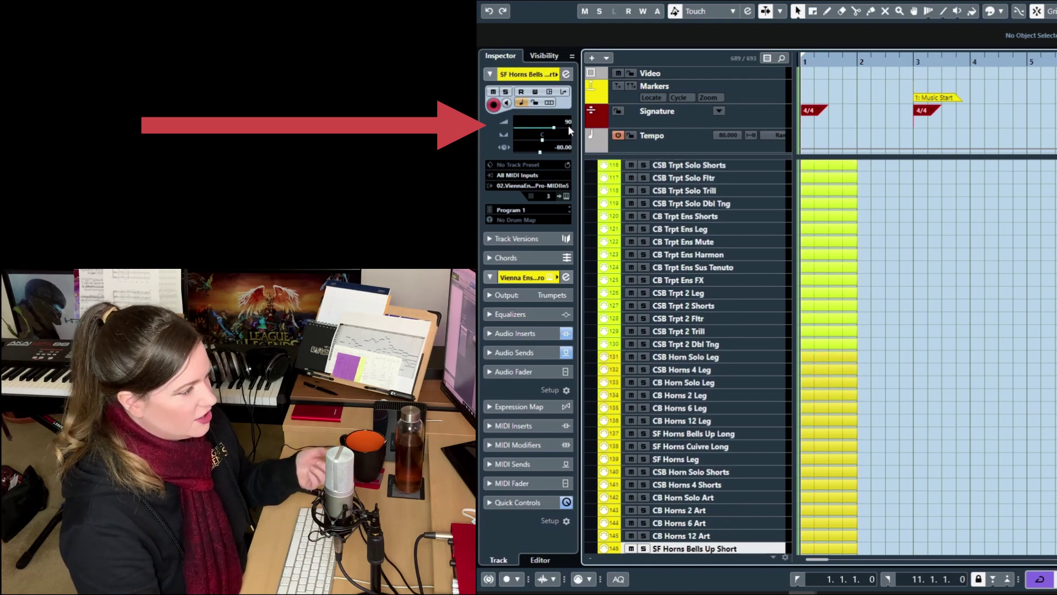
{"action": "scroll", "coordinate": [661, 275], "scroll_direction": "up", "scroll_amount": 3}
{"action": "left_click", "coordinate": [598, 214]}
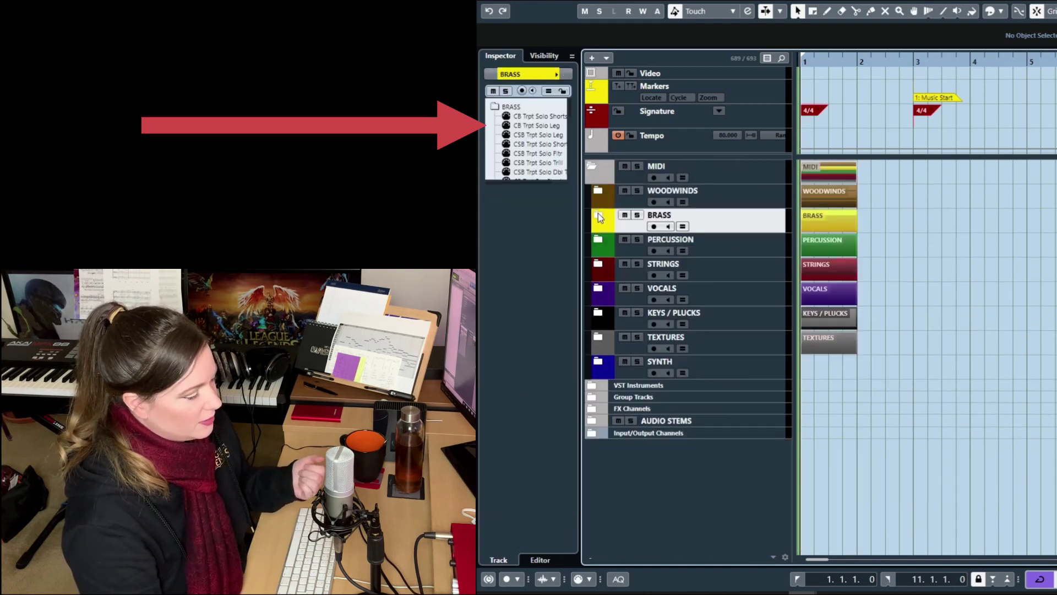
{"action": "left_click", "coordinate": [598, 265]}
{"action": "scroll", "coordinate": [713, 405], "scroll_direction": "down", "scroll_amount": 3}
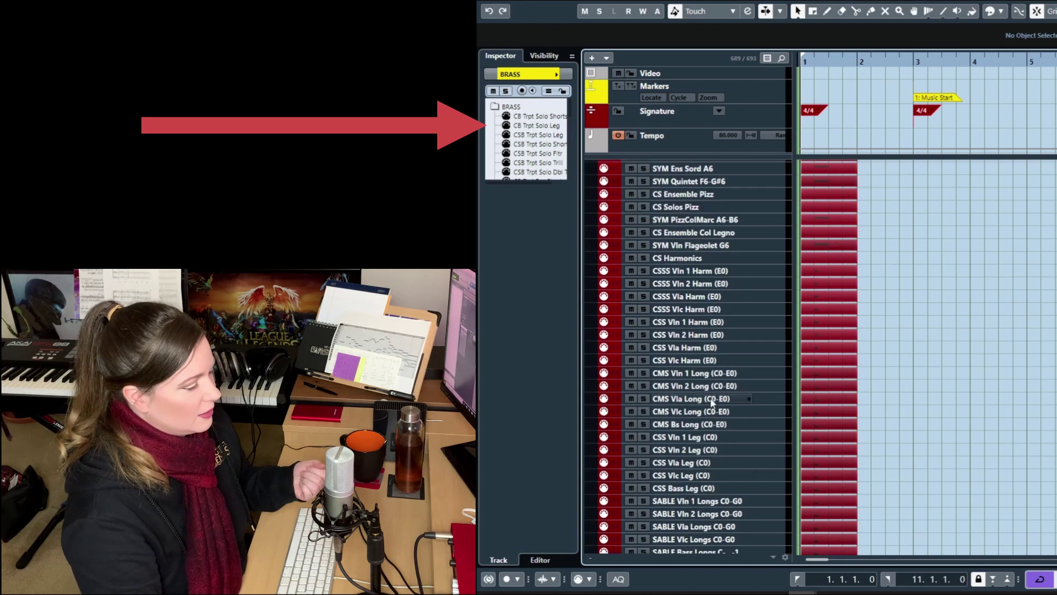
{"action": "left_click", "coordinate": [692, 373]}
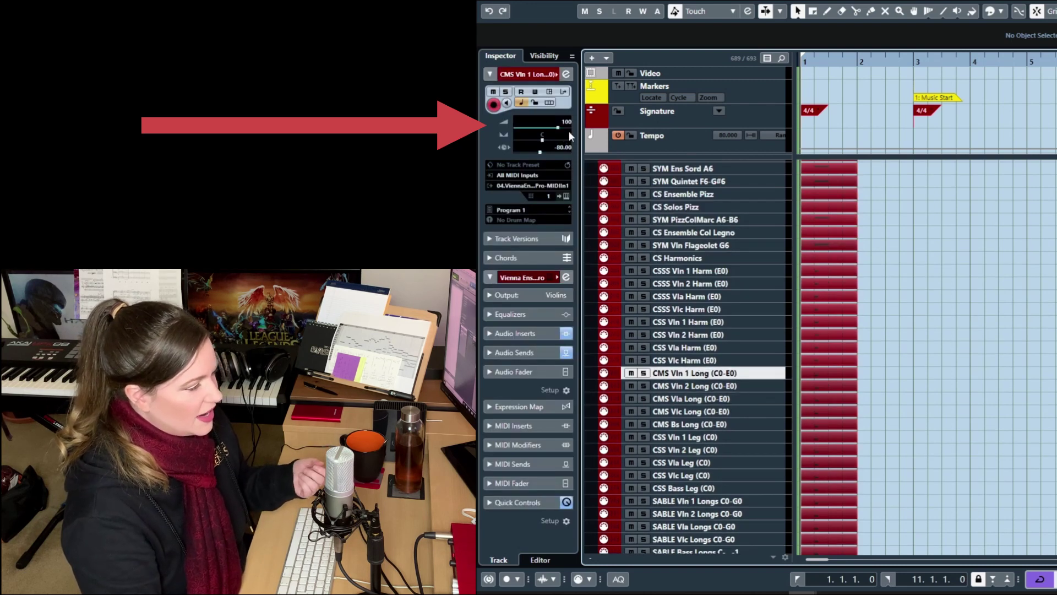
{"action": "key", "text": "Down"}
{"action": "key", "text": "Down"}
{"action": "key", "text": "Down"}
{"action": "key", "text": "Down"}
{"action": "key", "text": "Down"}
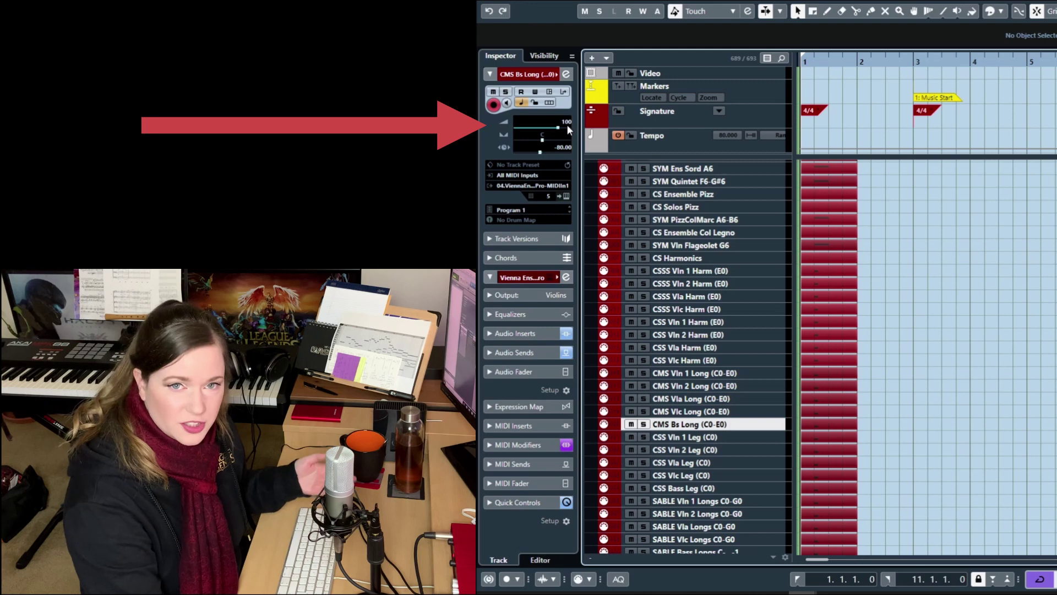
{"action": "key", "text": "Down"}
{"action": "key", "text": "Down"}
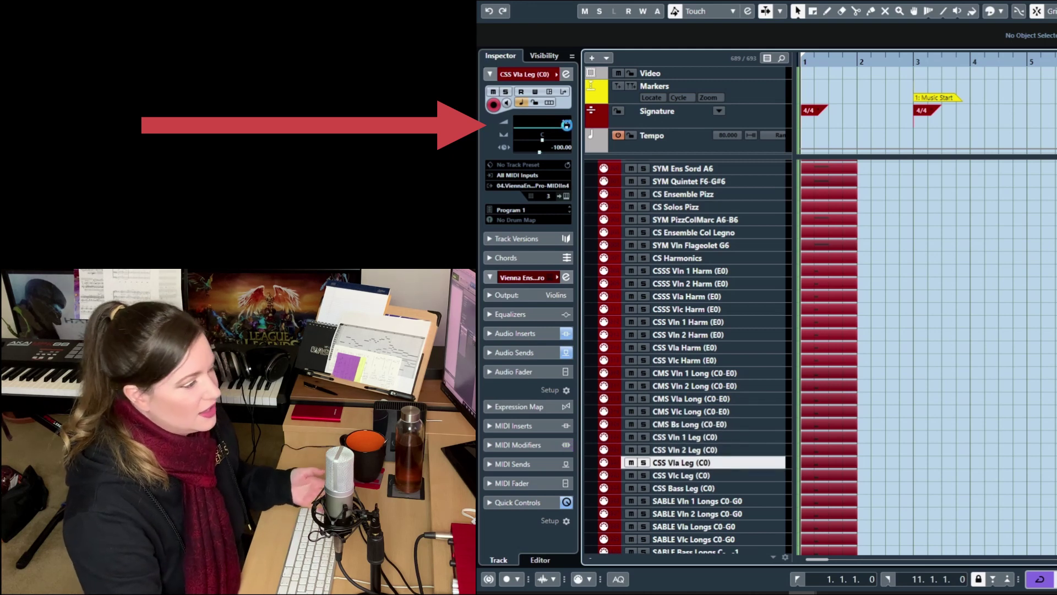
{"action": "key", "text": "Down"}
{"action": "key", "text": "Down"}
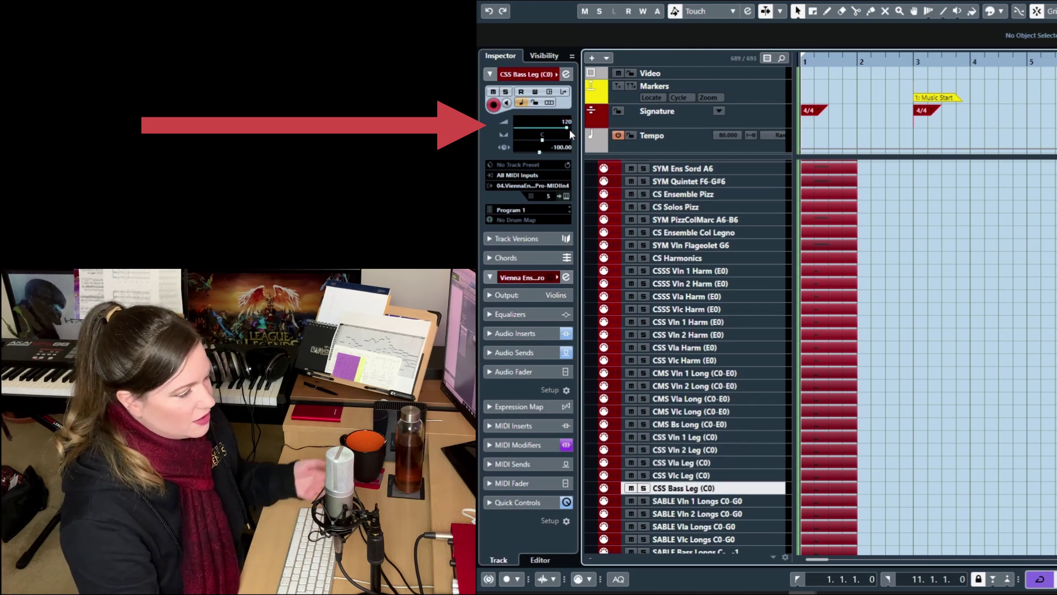
{"action": "key", "text": "Down"}
{"action": "key", "text": "Down"}
{"action": "key", "text": "Down"}
{"action": "key", "text": "Down"}
{"action": "key", "text": "Down"}
{"action": "key", "text": "Down"}
{"action": "key", "text": "Down"}
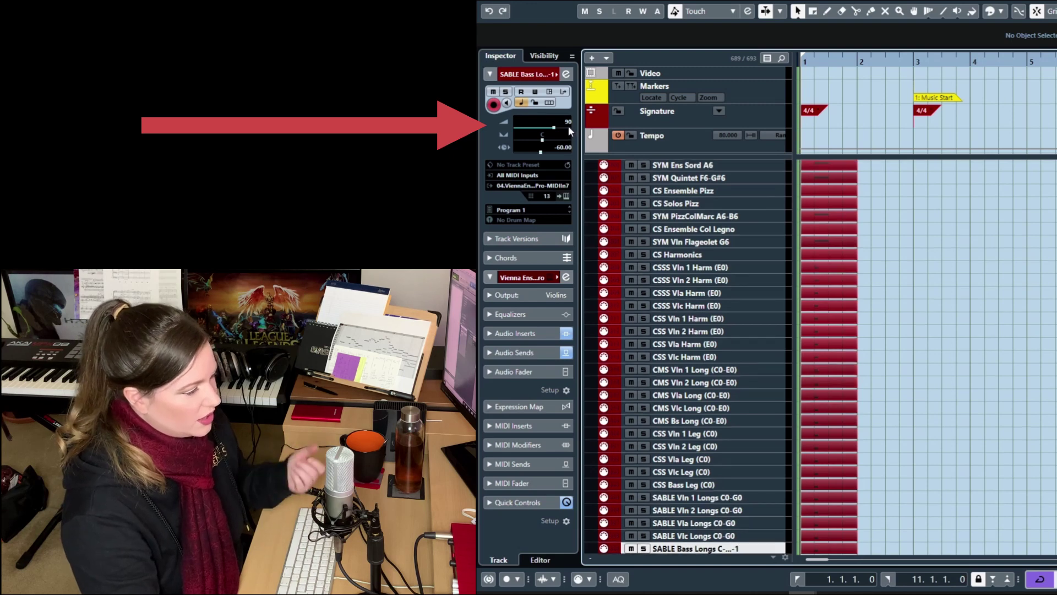
{"action": "key", "text": "Down"}
{"action": "key", "text": "Down"}
{"action": "key", "text": "Down"}
{"action": "key", "text": "Down"}
{"action": "key", "text": "Down"}
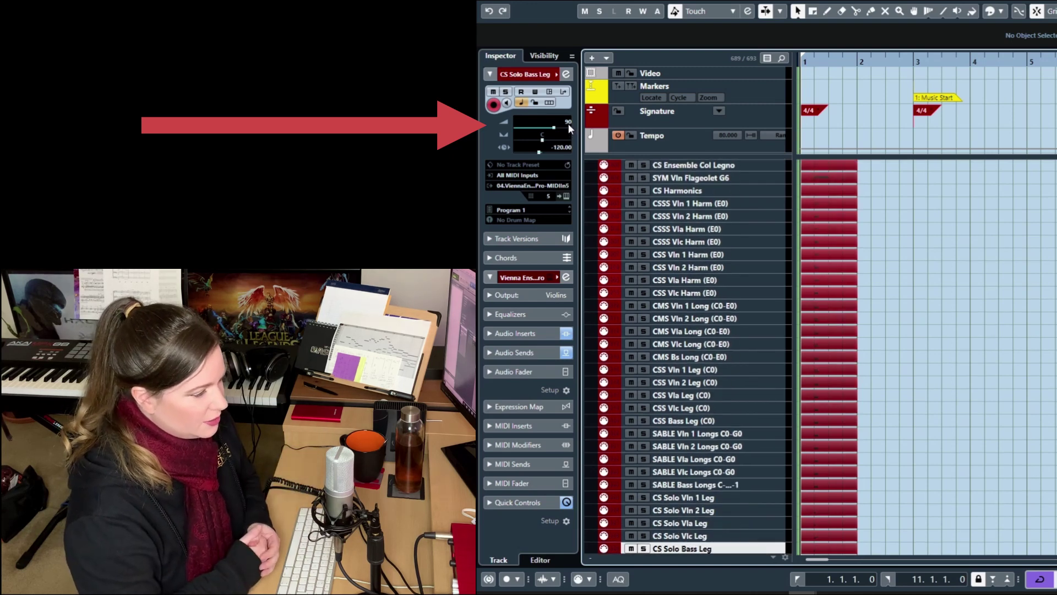
{"action": "key", "text": "Down"}
{"action": "key", "text": "Down"}
{"action": "key", "text": "Down"}
{"action": "key", "text": "Down"}
{"action": "key", "text": "Down"}
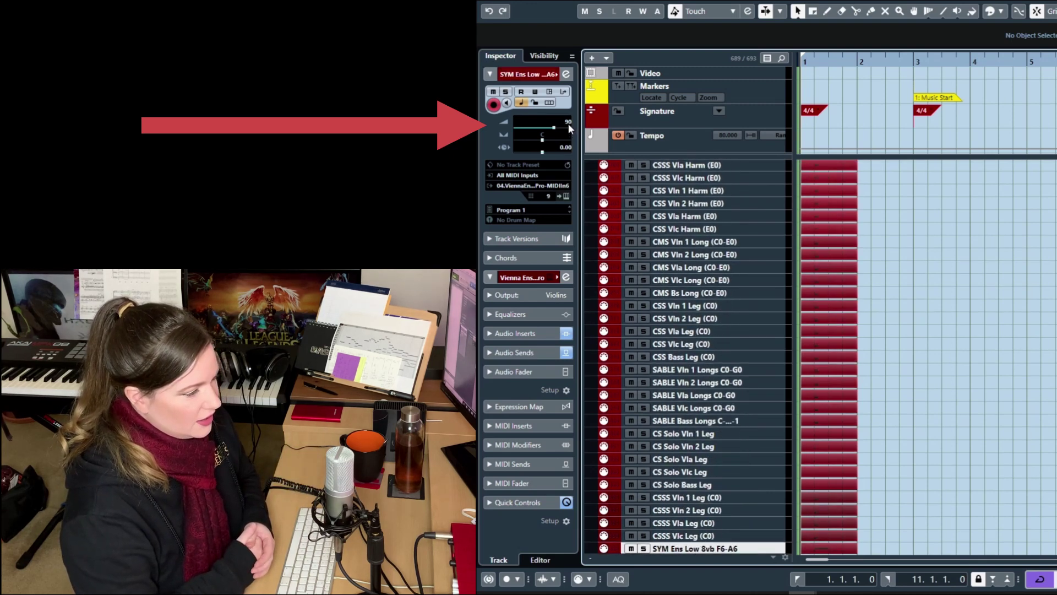
{"action": "key", "text": "Down"}
{"action": "key", "text": "Down"}
{"action": "key", "text": "Down"}
{"action": "key", "text": "Down"}
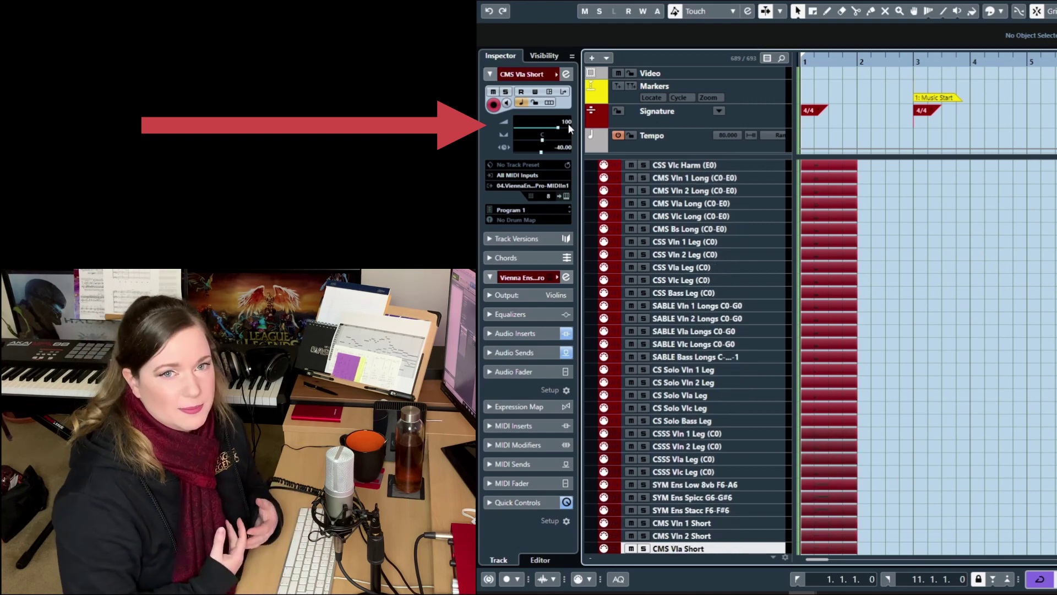
{"action": "scroll", "coordinate": [641, 246], "scroll_direction": "up", "scroll_amount": 15}
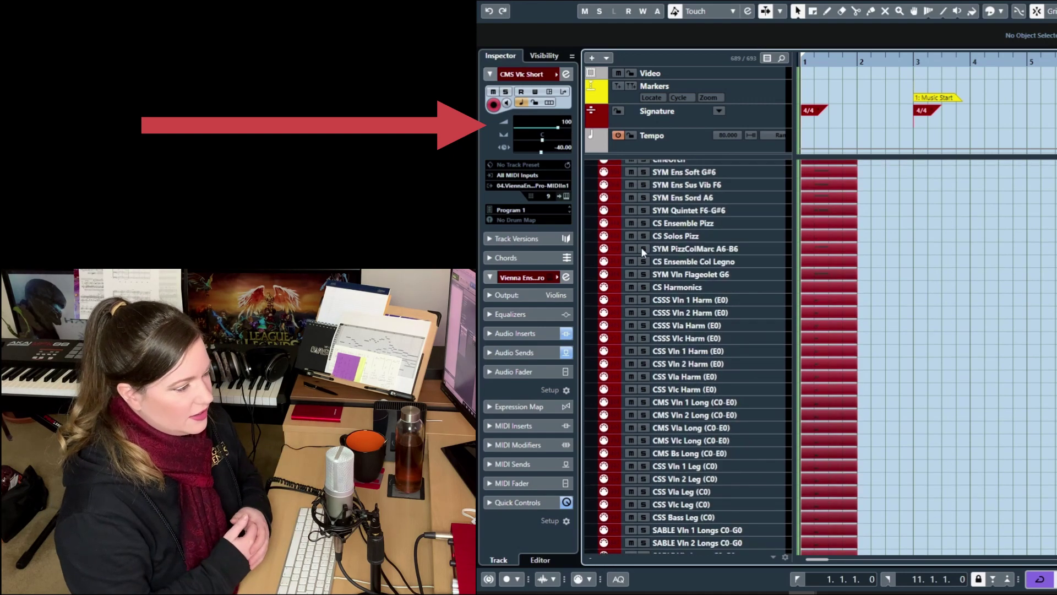
{"action": "left_click", "coordinate": [599, 271]}
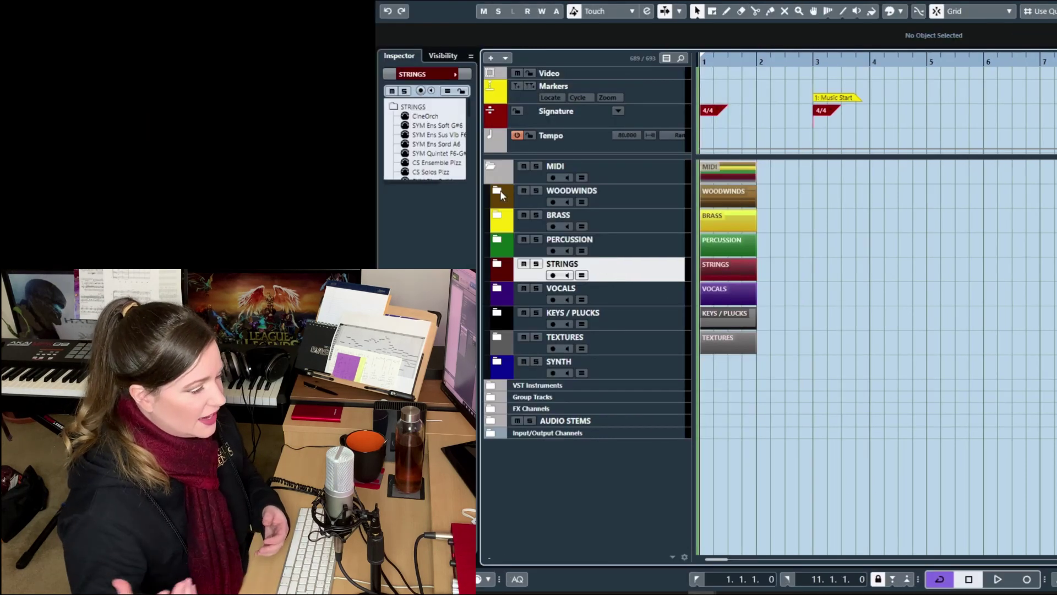
Zoom to the WOODWINDS events and check the HWW Tutti Leg part in the Key Editor, then fold the folder
{"action": "left_click", "coordinate": [497, 191]}
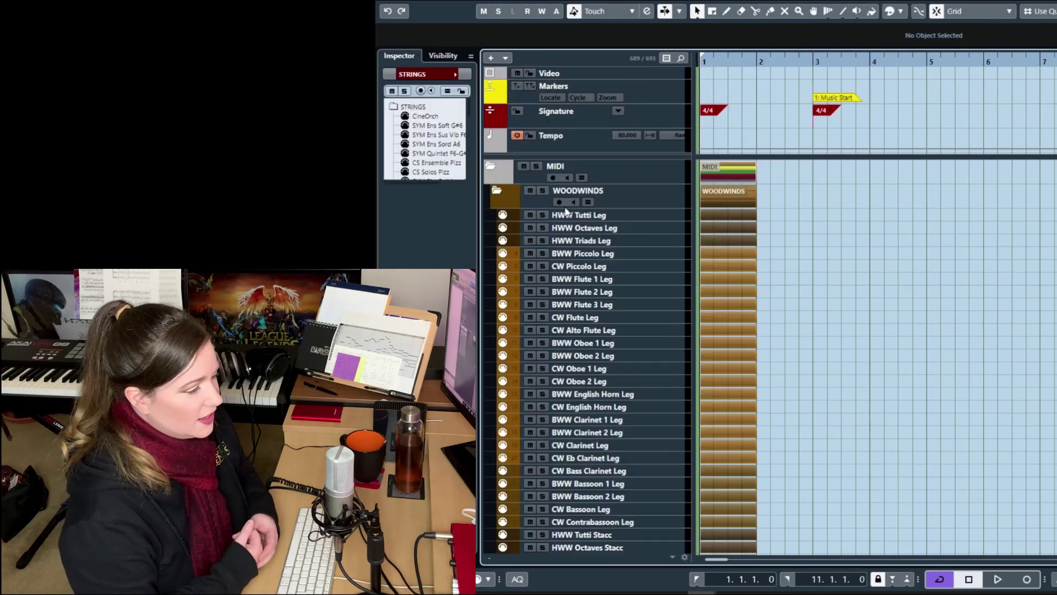
{"action": "key", "text": "ctrl+a"}
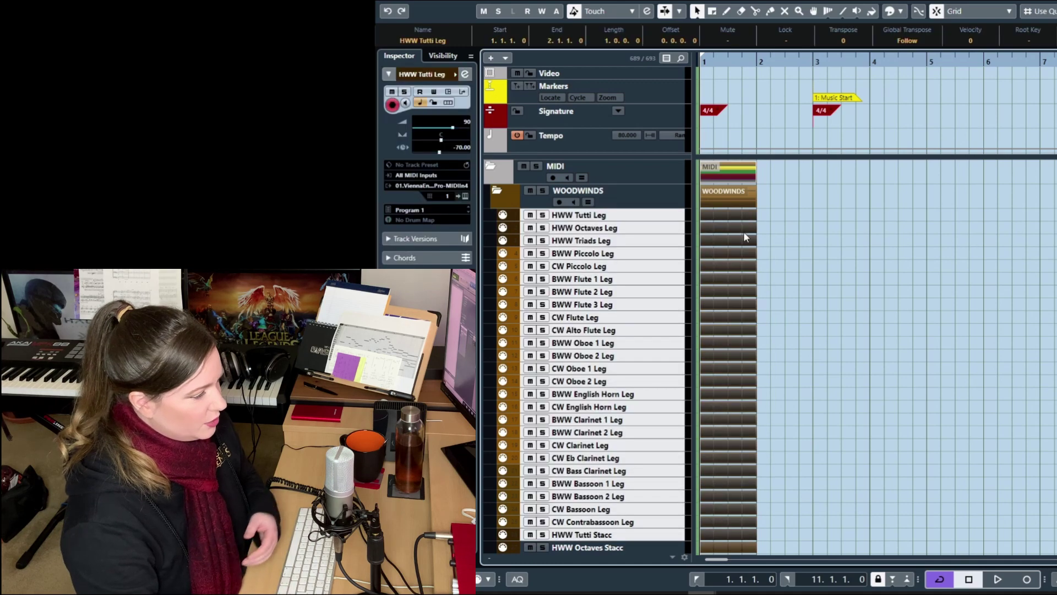
{"action": "key", "text": "h"}
{"action": "key", "text": "h"}
{"action": "key", "text": "h"}
{"action": "key", "text": "h"}
{"action": "key", "text": "h"}
{"action": "key", "text": "h"}
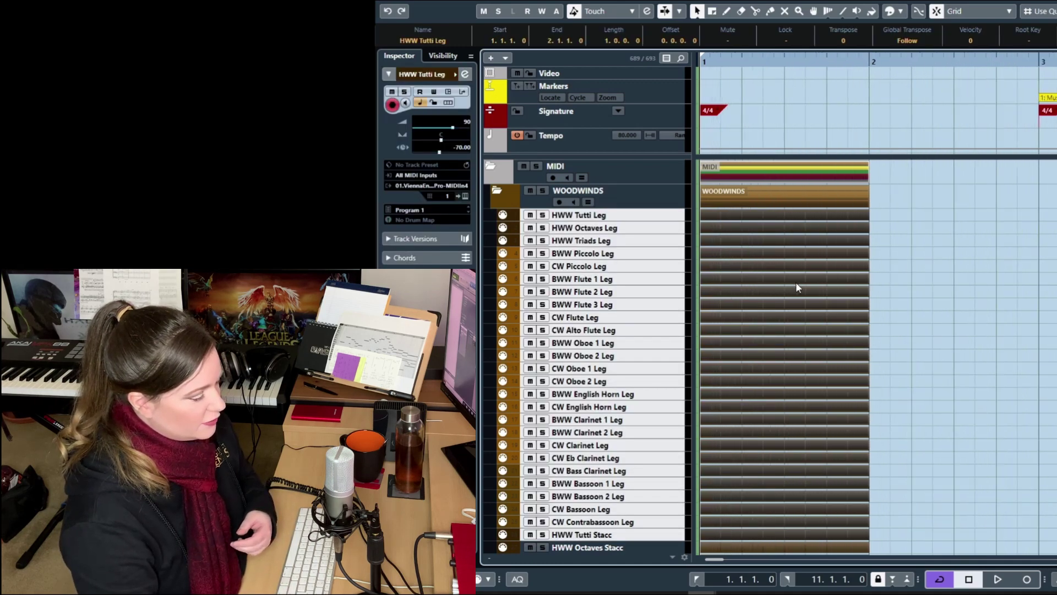
{"action": "left_click", "coordinate": [985, 220]}
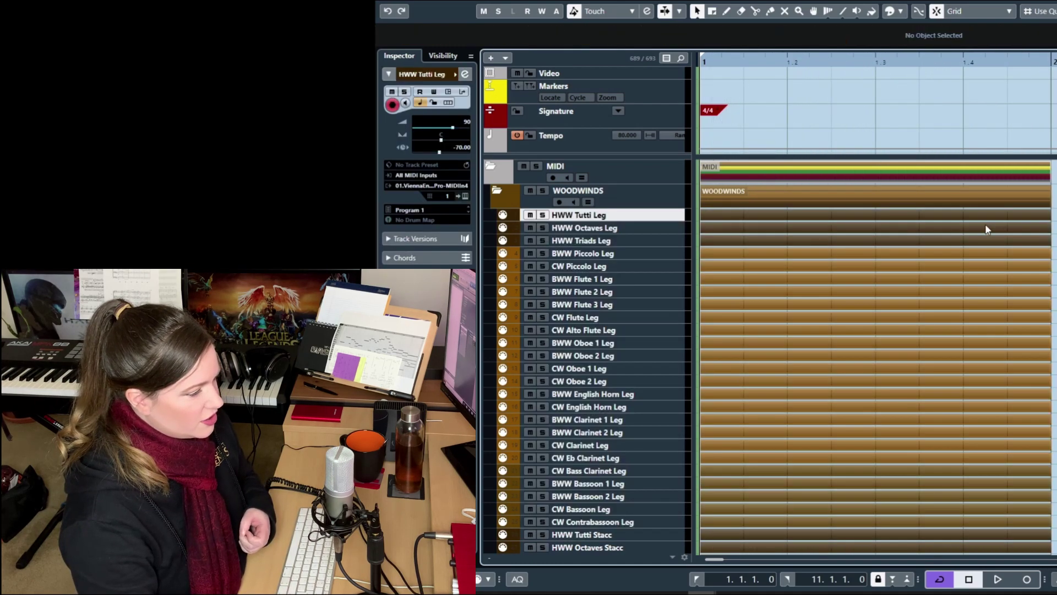
{"action": "double_click", "coordinate": [970, 216]}
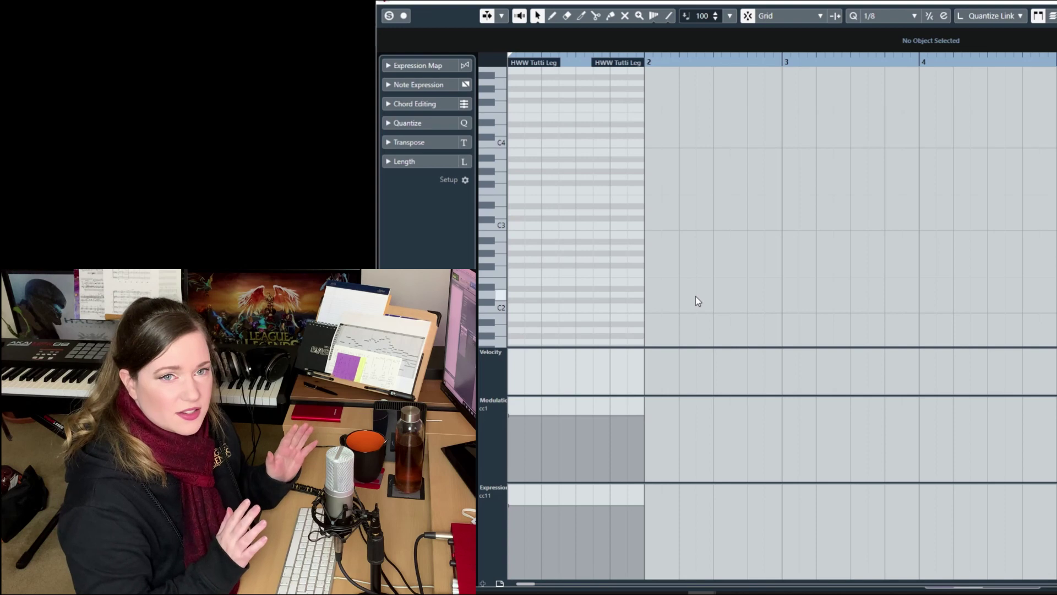
{"action": "key", "text": "Escape"}
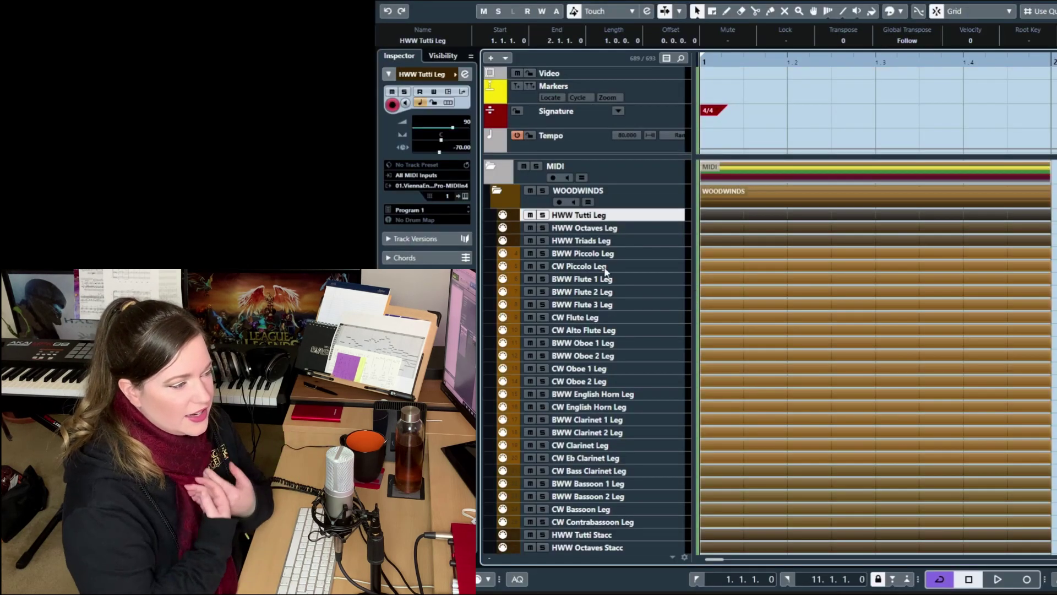
{"action": "left_click", "coordinate": [496, 191]}
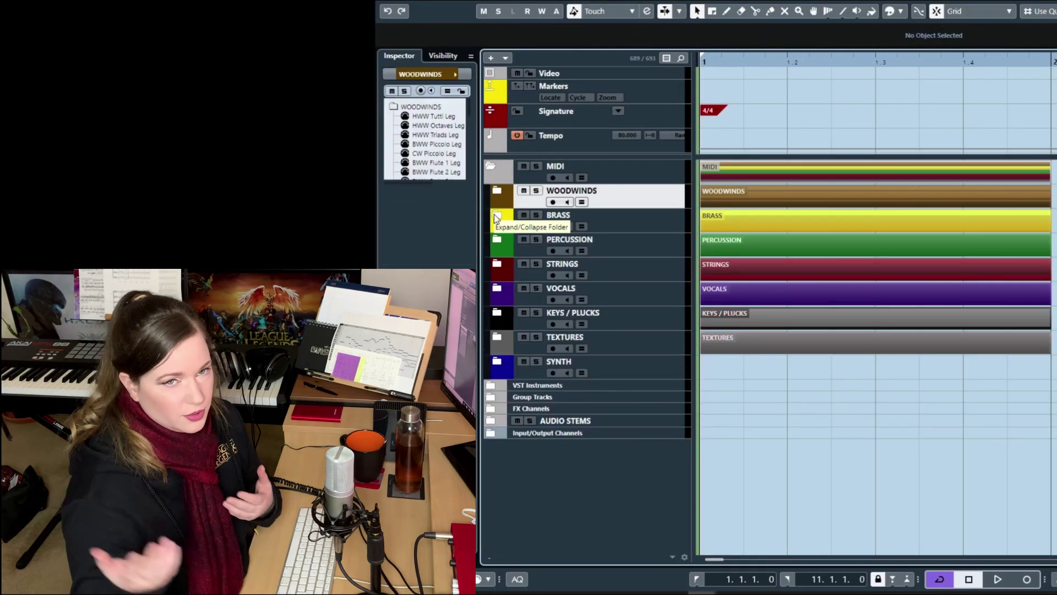
Check the SYM Ens Sus Vib F6 strings part, then open the VOXOS Females Leg vocal part in the Key Editor
{"action": "left_click", "coordinate": [499, 264]}
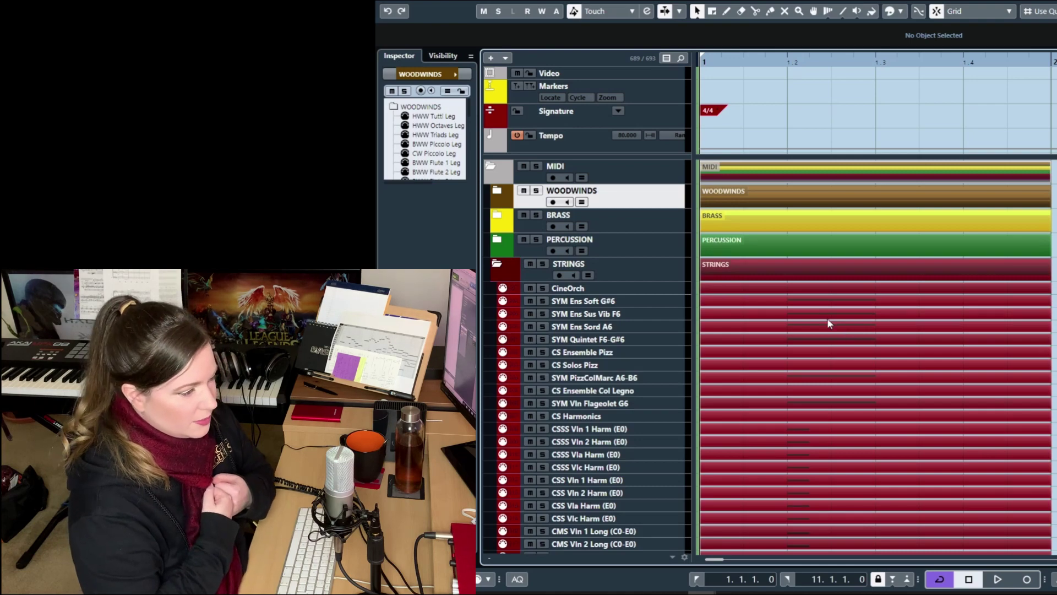
{"action": "double_click", "coordinate": [827, 318]}
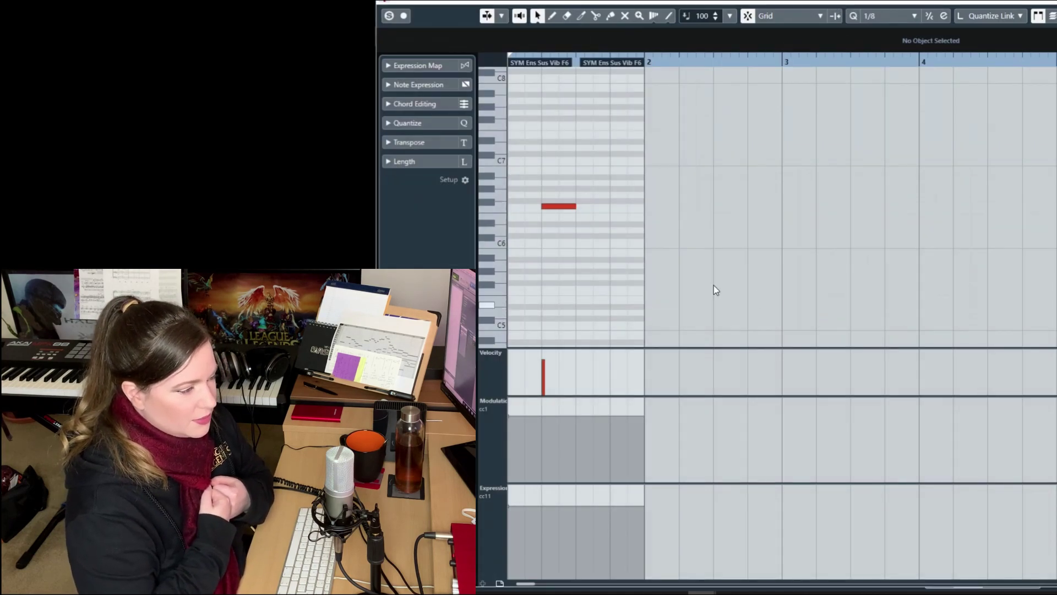
{"action": "scroll", "coordinate": [635, 317], "scroll_direction": "down", "scroll_amount": 2}
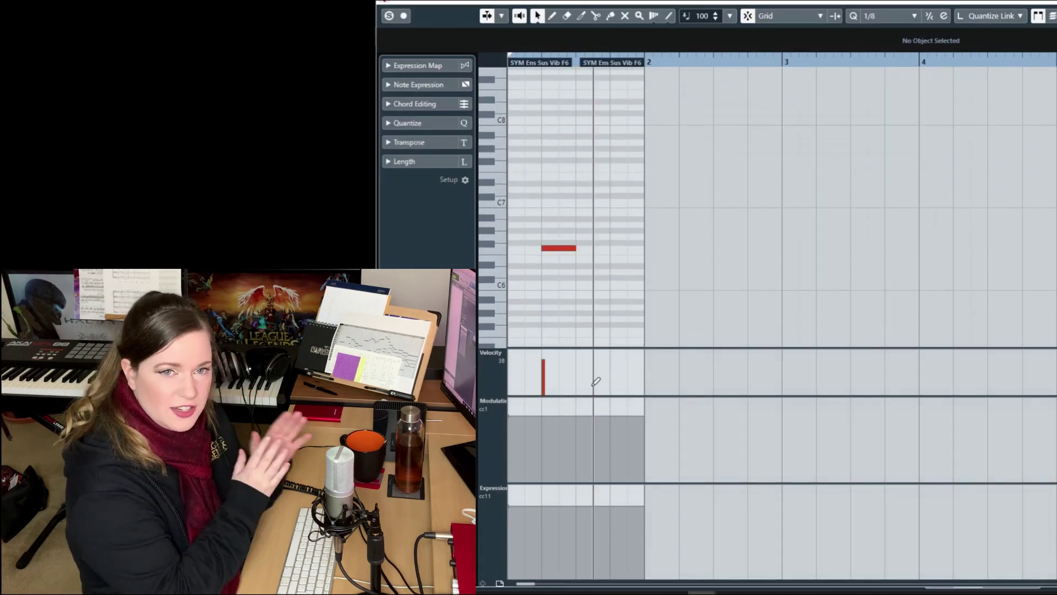
{"action": "key", "text": "Escape"}
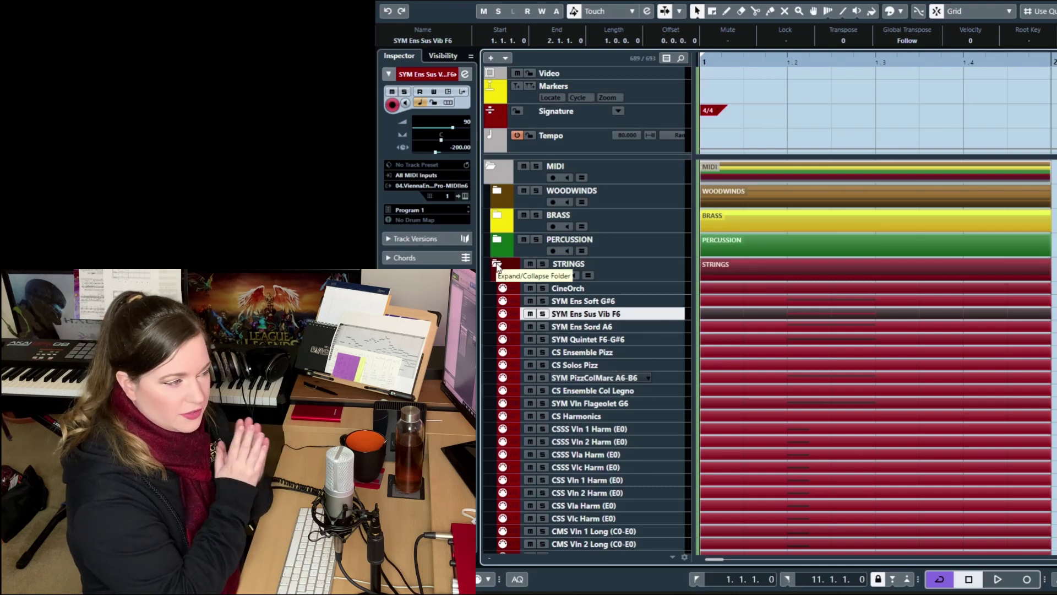
{"action": "left_click", "coordinate": [497, 267]}
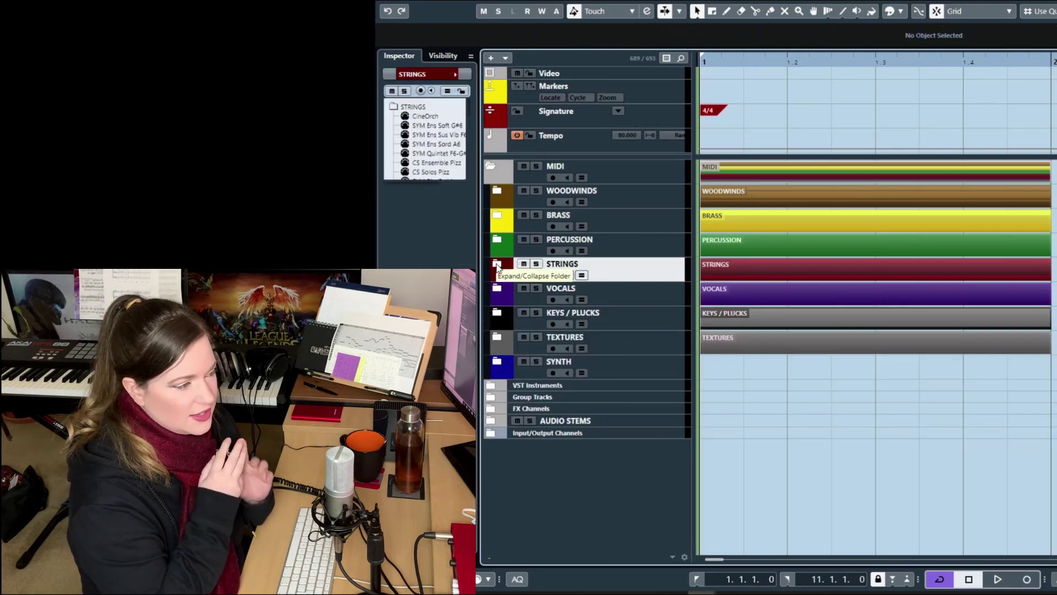
{"action": "left_click", "coordinate": [504, 290]}
{"action": "double_click", "coordinate": [767, 314]}
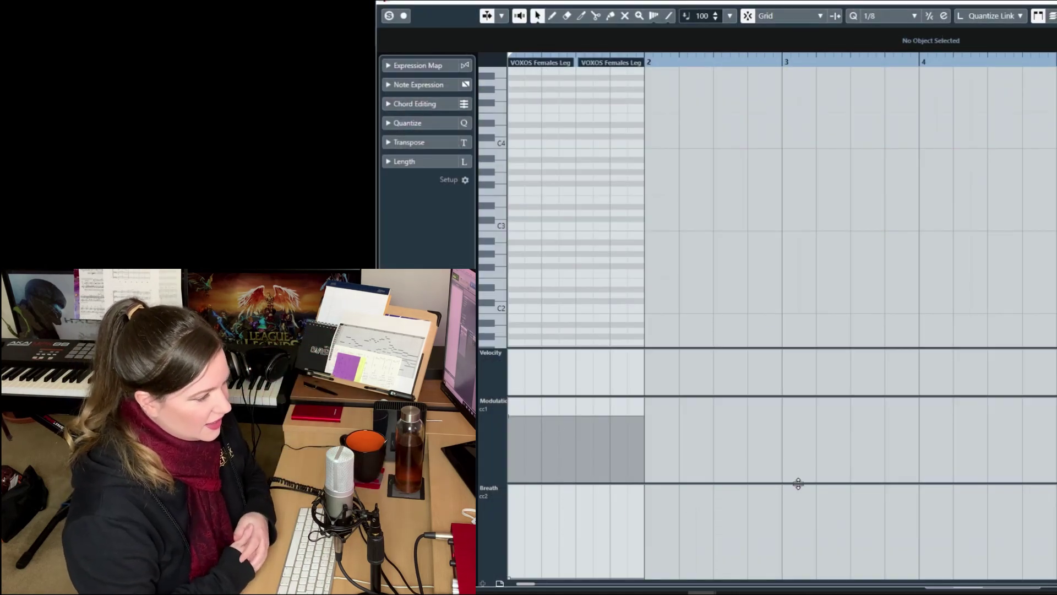
Close the Key Editor, fold VOCALS, and open WOODWINDS after briefly toggling BRASS
{"action": "key", "text": "Return"}
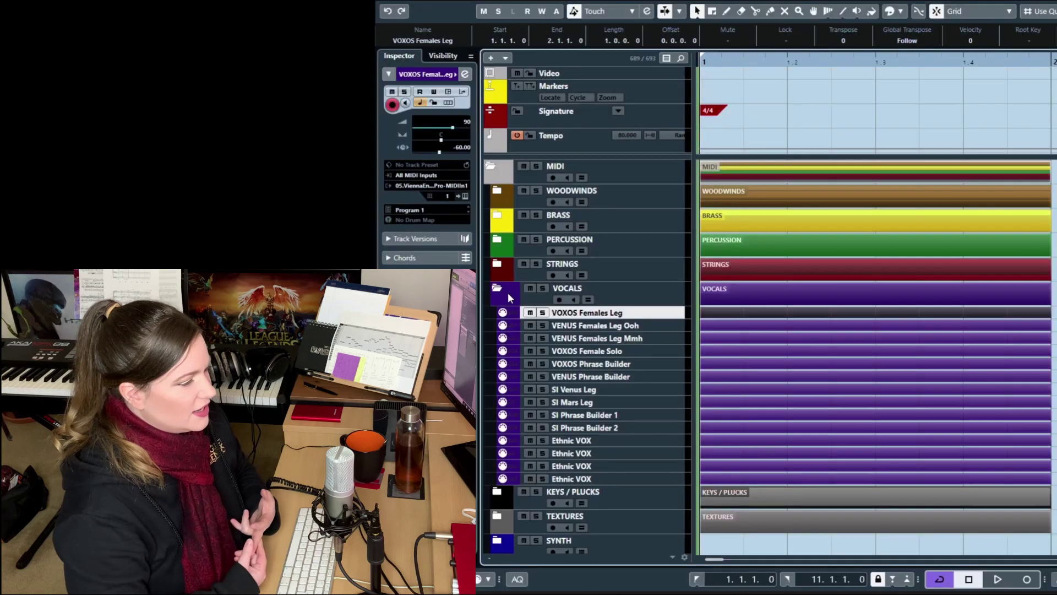
{"action": "left_click", "coordinate": [497, 287]}
{"action": "left_click", "coordinate": [498, 215]}
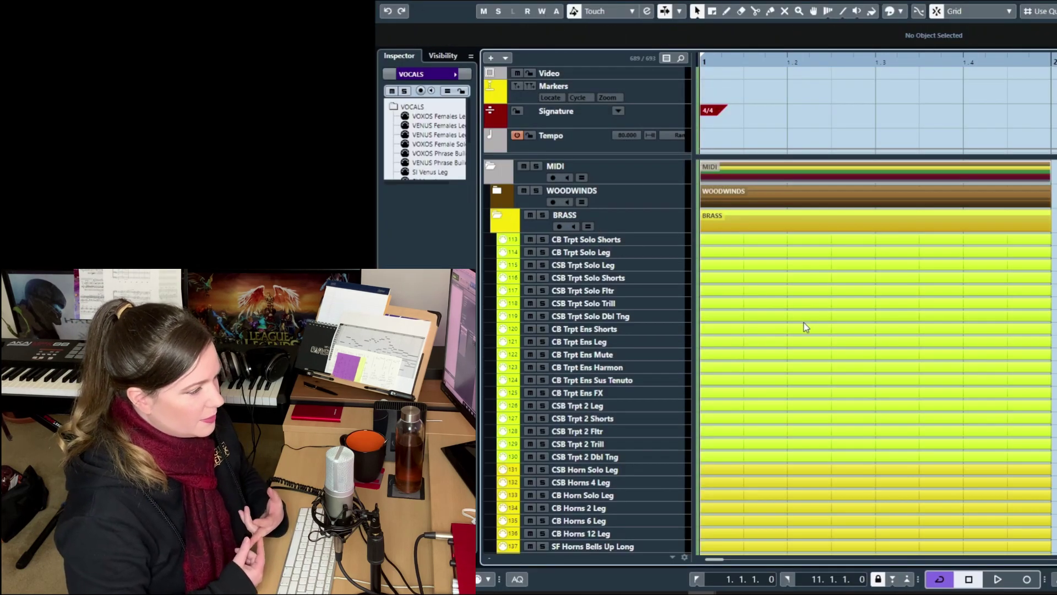
{"action": "left_click", "coordinate": [498, 214]}
{"action": "left_click", "coordinate": [500, 193]}
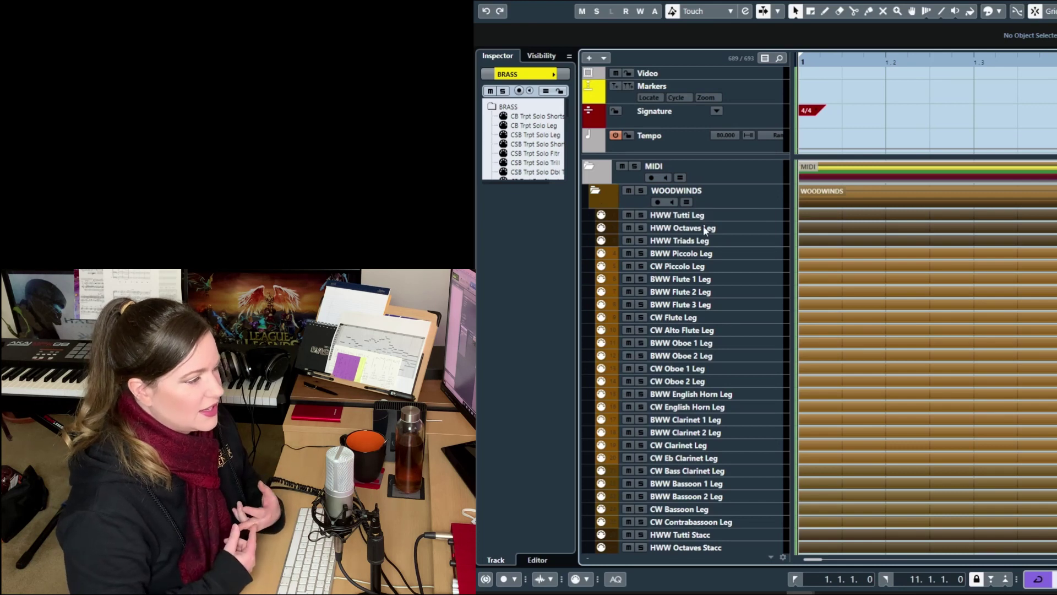
Compare MIDI Modifiers transpose on BWW Piccolo Leg and CW Piccolo Leg, then collapse WOODWINDS
{"action": "left_click", "coordinate": [702, 258]}
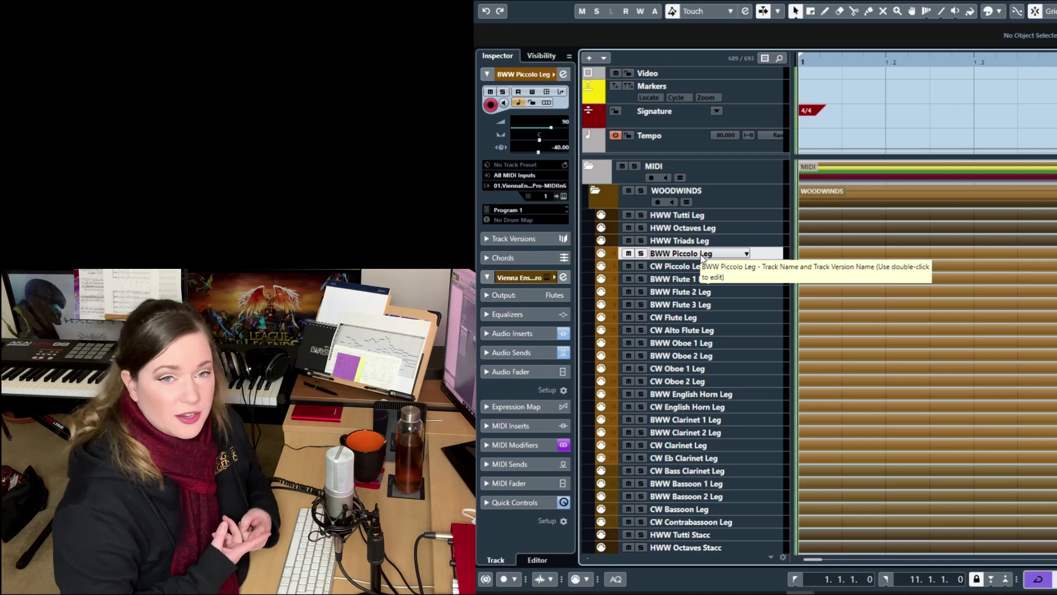
{"action": "left_click", "coordinate": [508, 445], "text": "ctrl"}
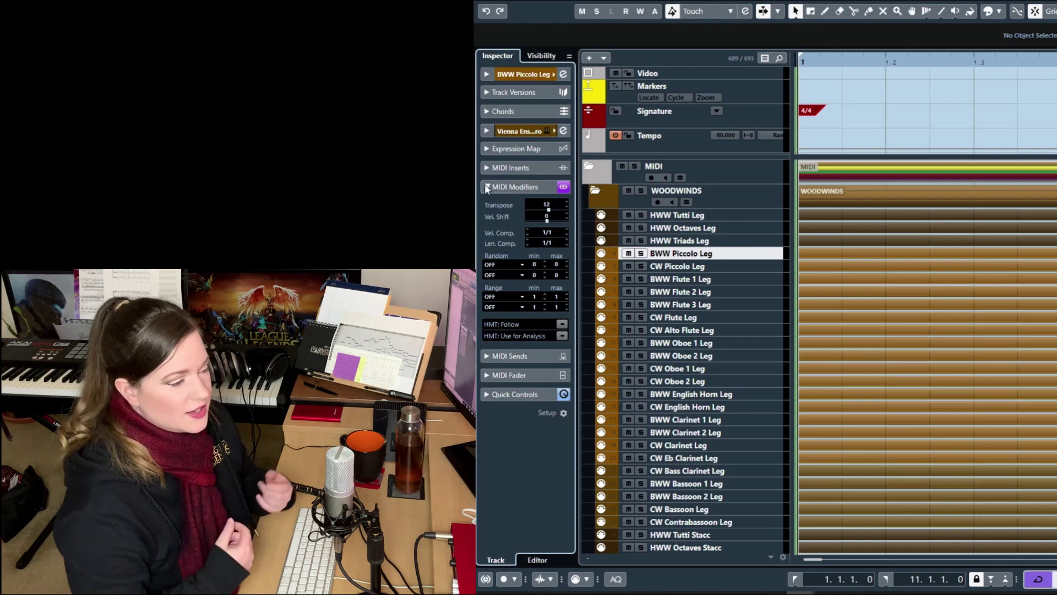
{"action": "left_click", "coordinate": [684, 268]}
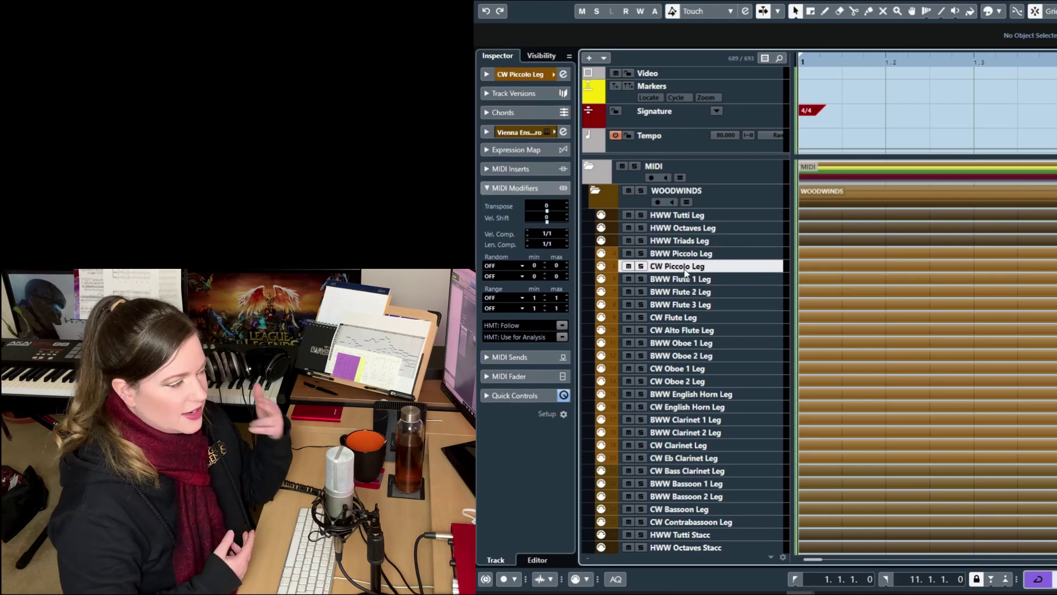
{"action": "left_click", "coordinate": [595, 192]}
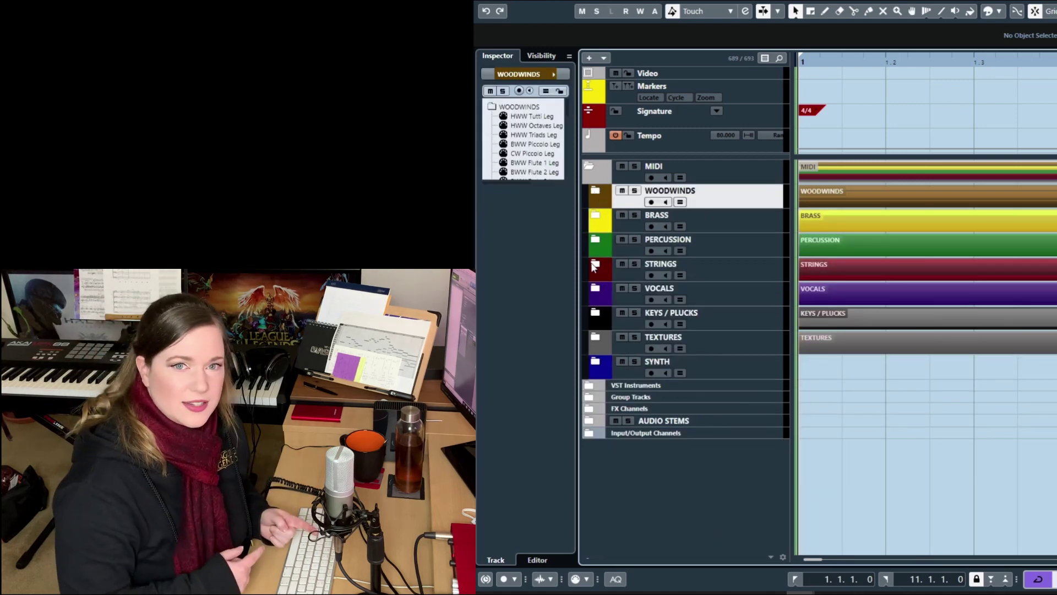
Expand STRINGS and select CMS Bs Long to transpose it up 12 semitones
{"action": "left_click", "coordinate": [595, 265]}
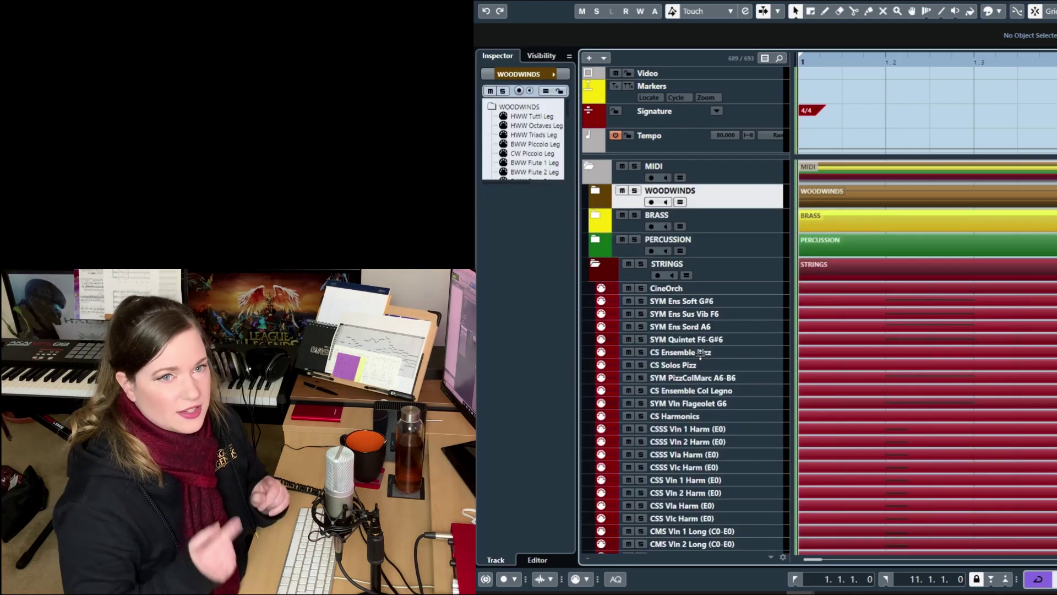
{"action": "scroll", "coordinate": [702, 402], "scroll_direction": "down", "scroll_amount": 3}
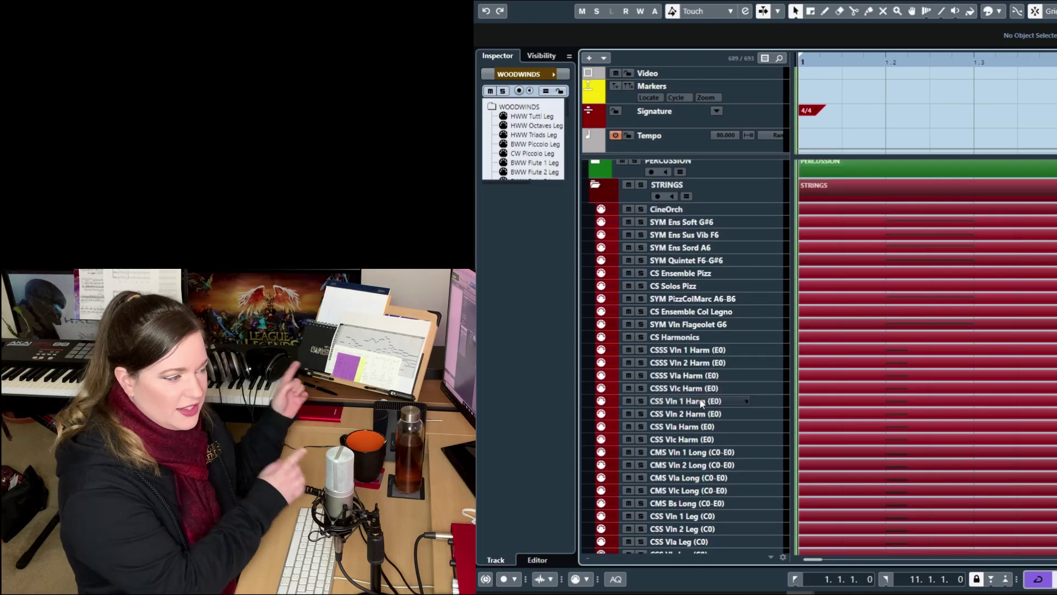
{"action": "scroll", "coordinate": [702, 402], "scroll_direction": "down", "scroll_amount": 9}
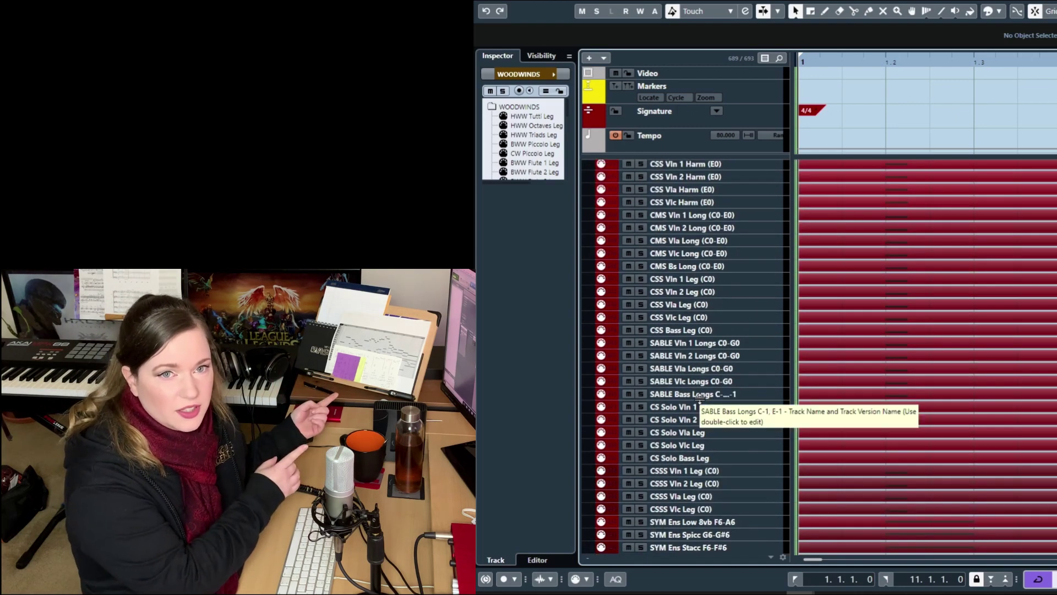
{"action": "scroll", "coordinate": [699, 398], "scroll_direction": "up", "scroll_amount": 3}
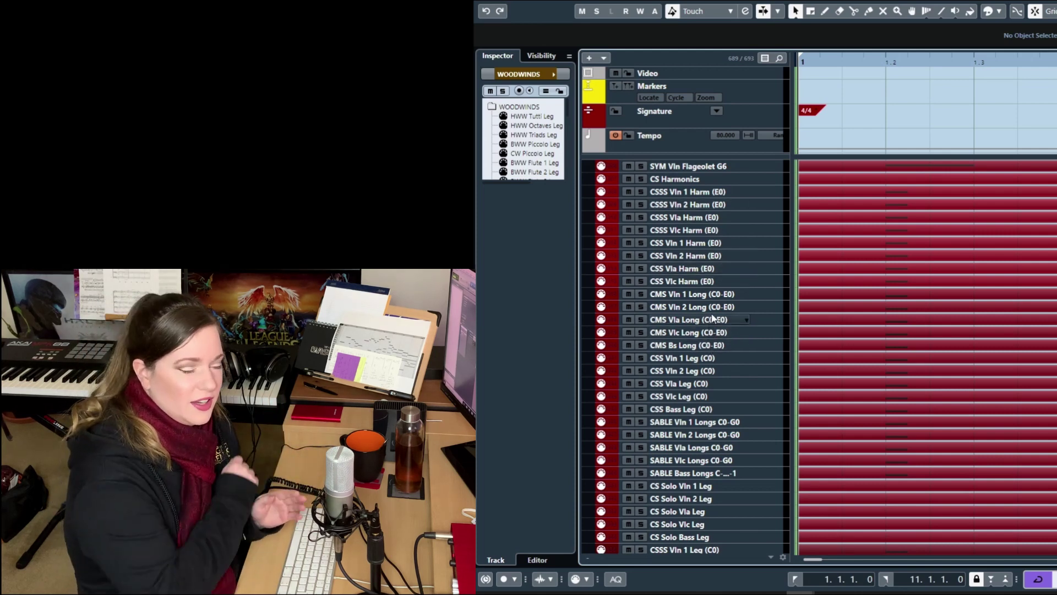
{"action": "left_click", "coordinate": [714, 297]}
{"action": "left_click", "coordinate": [698, 345]}
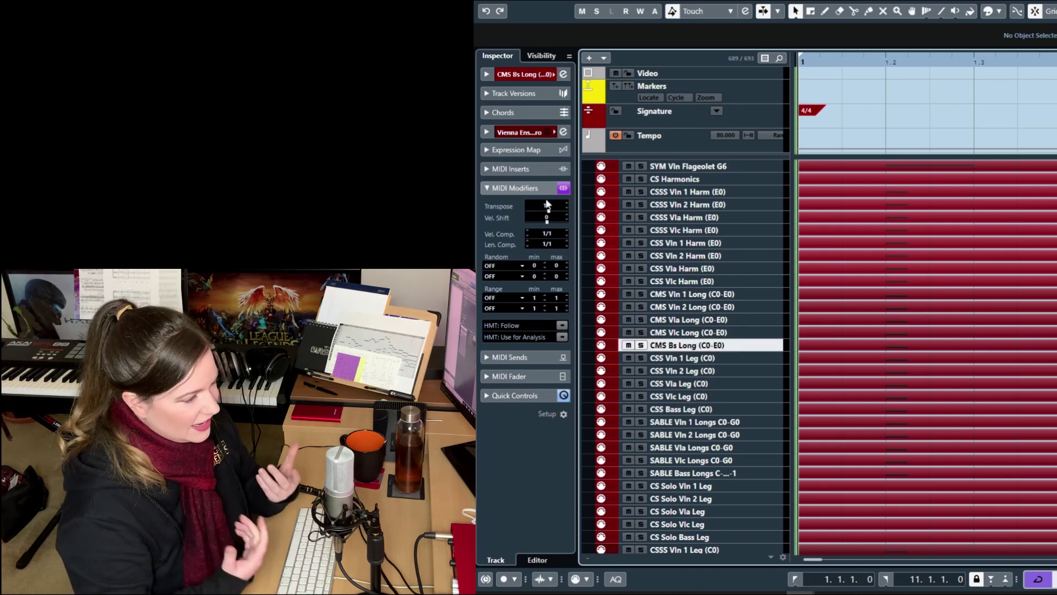
Check the CSS Bass Leg (C0), SABLE bass longs and CS Solo Bass Leg tracks, then collapse STRINGS
{"action": "scroll", "coordinate": [547, 205], "scroll_direction": "up", "scroll_amount": 12}
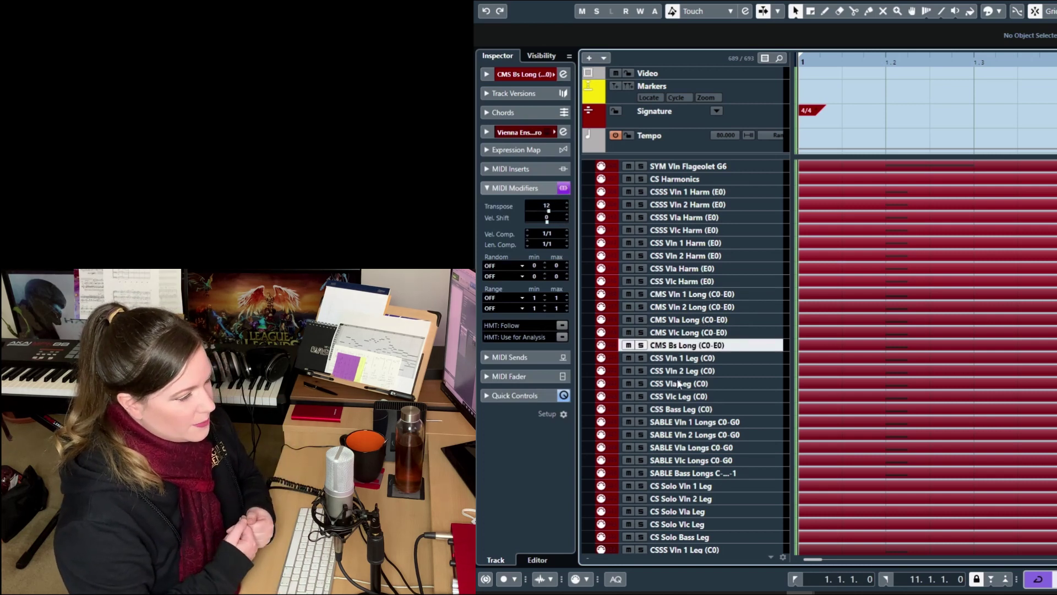
{"action": "left_click", "coordinate": [672, 408]}
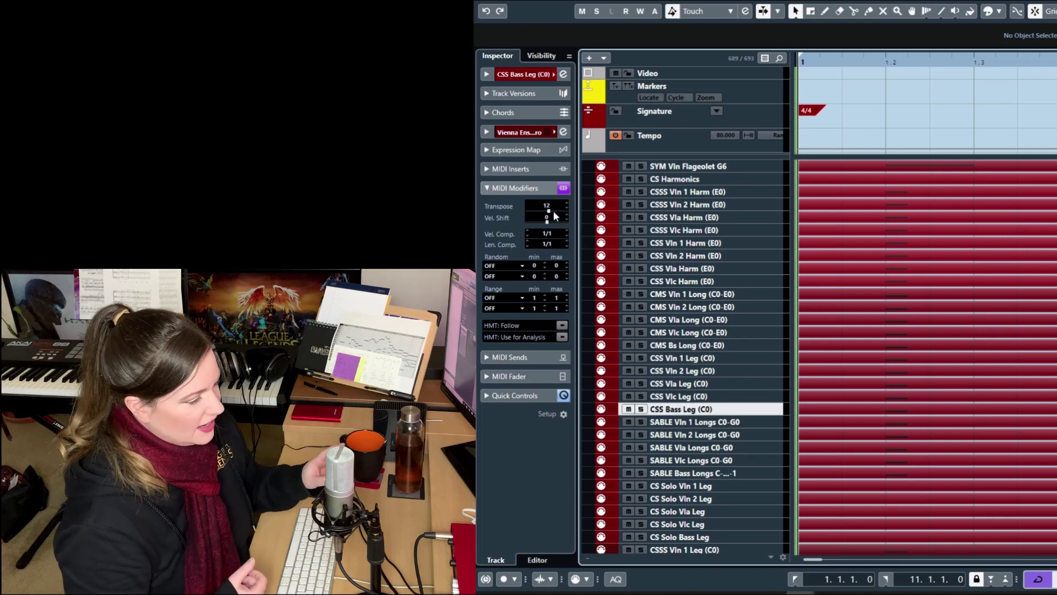
{"action": "left_click", "coordinate": [691, 472]}
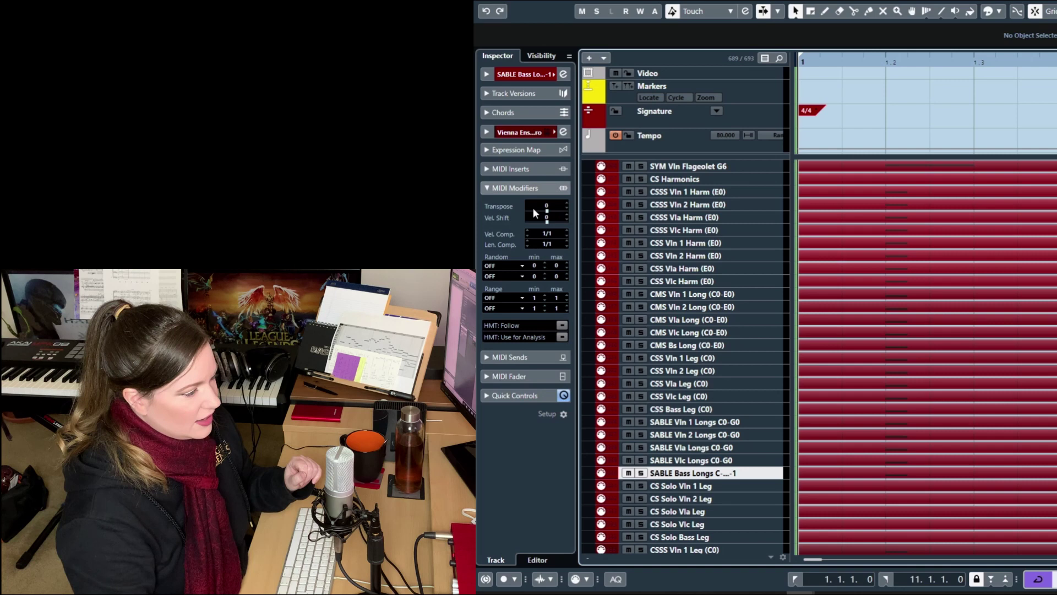
{"action": "left_click", "coordinate": [687, 537]}
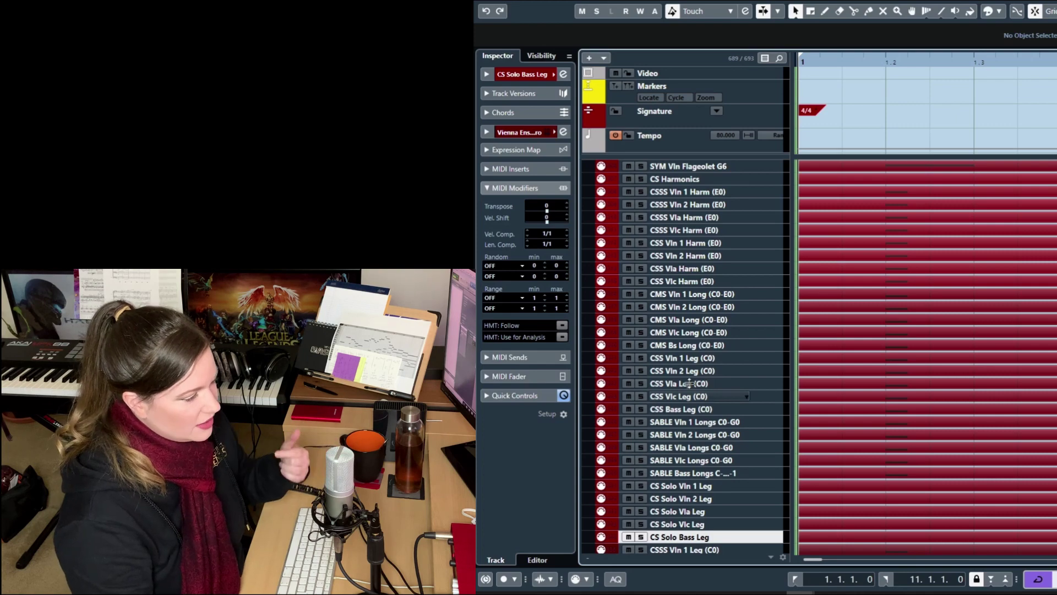
{"action": "scroll", "coordinate": [676, 355], "scroll_direction": "up", "scroll_amount": 3}
{"action": "scroll", "coordinate": [668, 330], "scroll_direction": "up", "scroll_amount": 3}
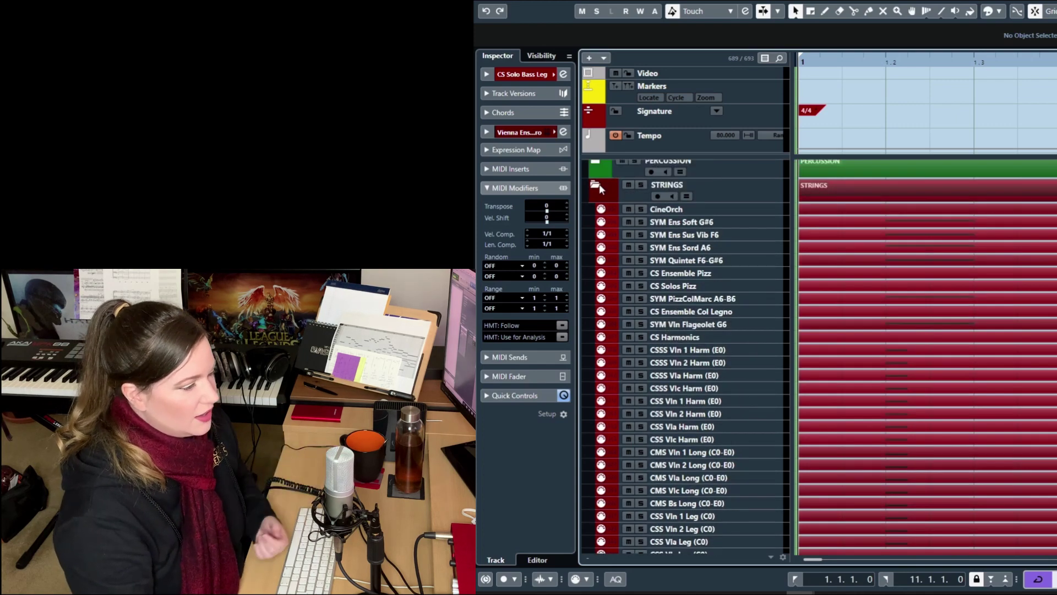
{"action": "left_click", "coordinate": [596, 185]}
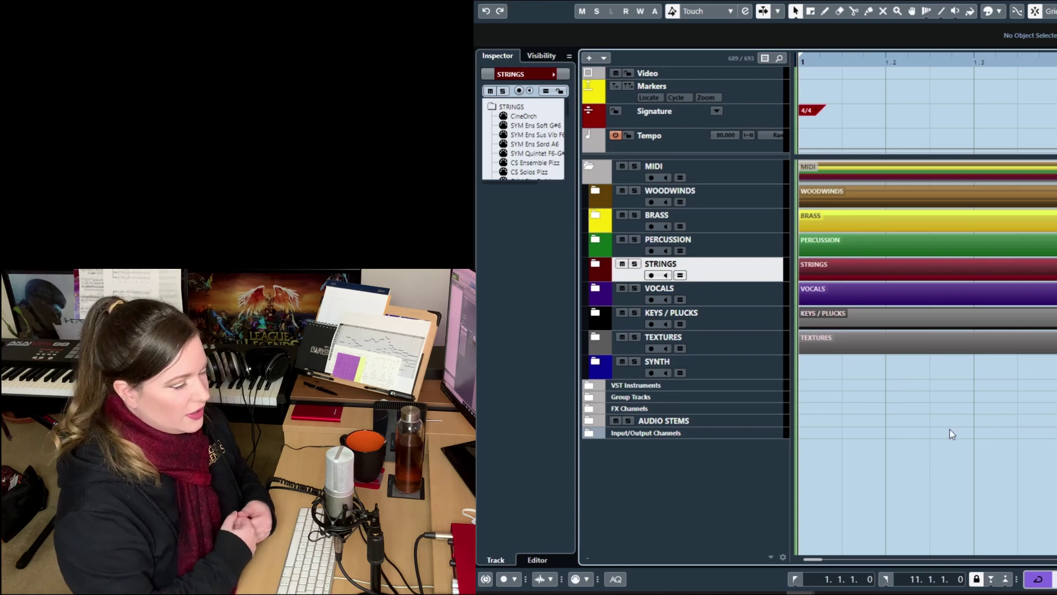
Zoom out twice with G to reveal the Music Start marker at bar 3, and reopen STRINGS
{"action": "key", "text": "g"}
{"action": "key", "text": "g"}
{"action": "key", "text": "g"}
{"action": "key", "text": "g"}
{"action": "key", "text": "g"}
{"action": "key", "text": "g"}
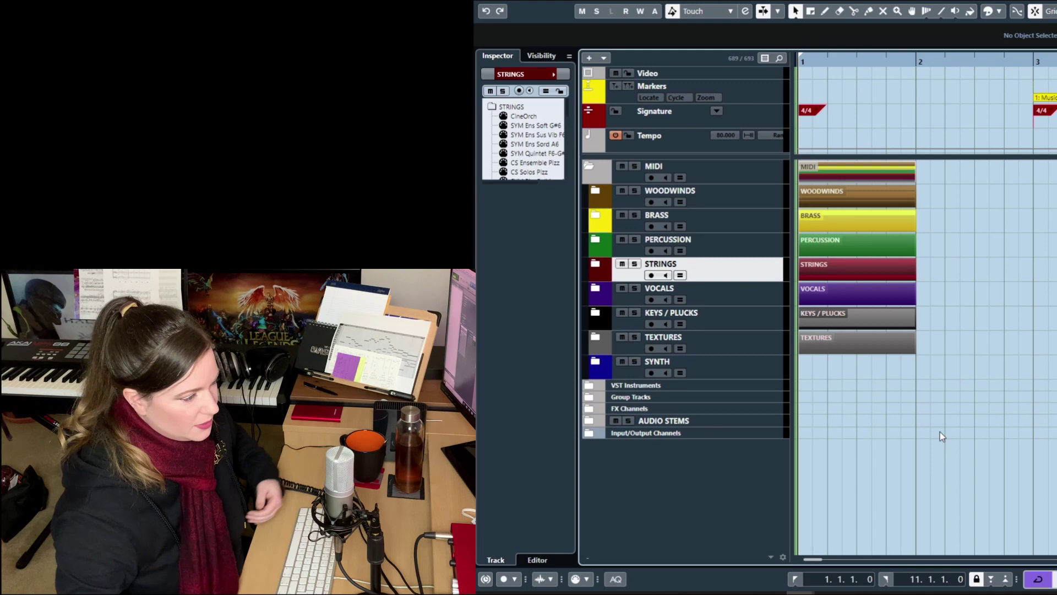
{"action": "key", "text": "g"}
{"action": "key", "text": "g"}
{"action": "key", "text": "g"}
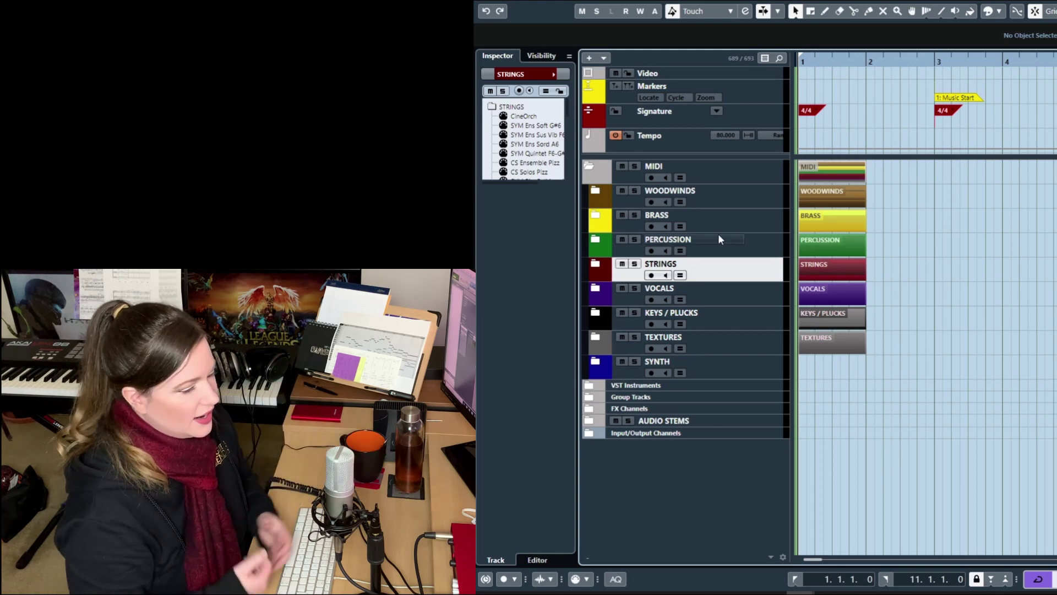
{"action": "left_click", "coordinate": [597, 265]}
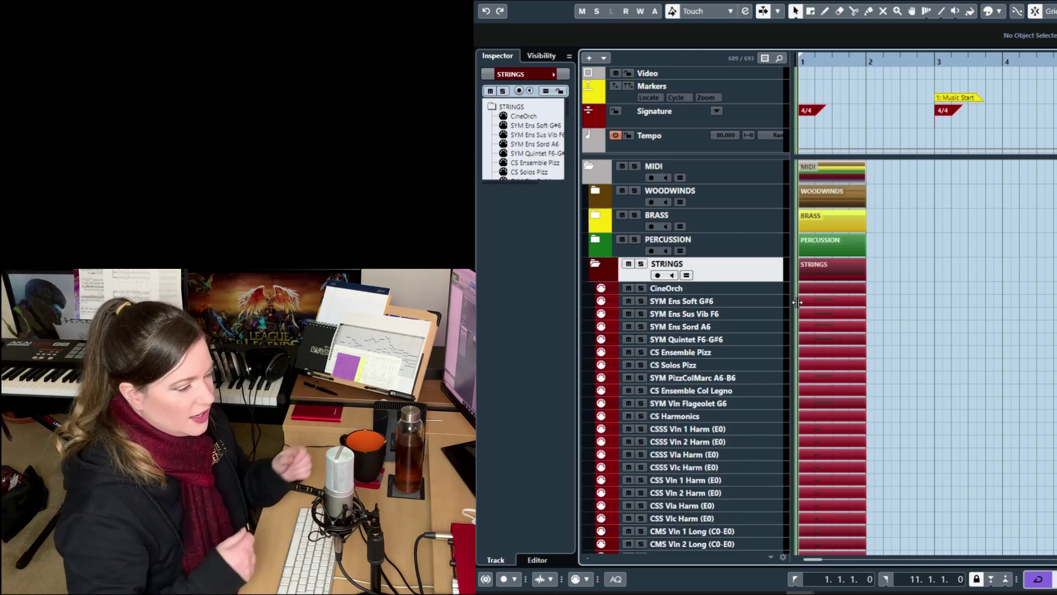
View the SYM Ens Soft G#6 part in the Key Editor, close it, and collapse STRINGS
{"action": "left_click", "coordinate": [835, 303]}
{"action": "double_click", "coordinate": [836, 306]}
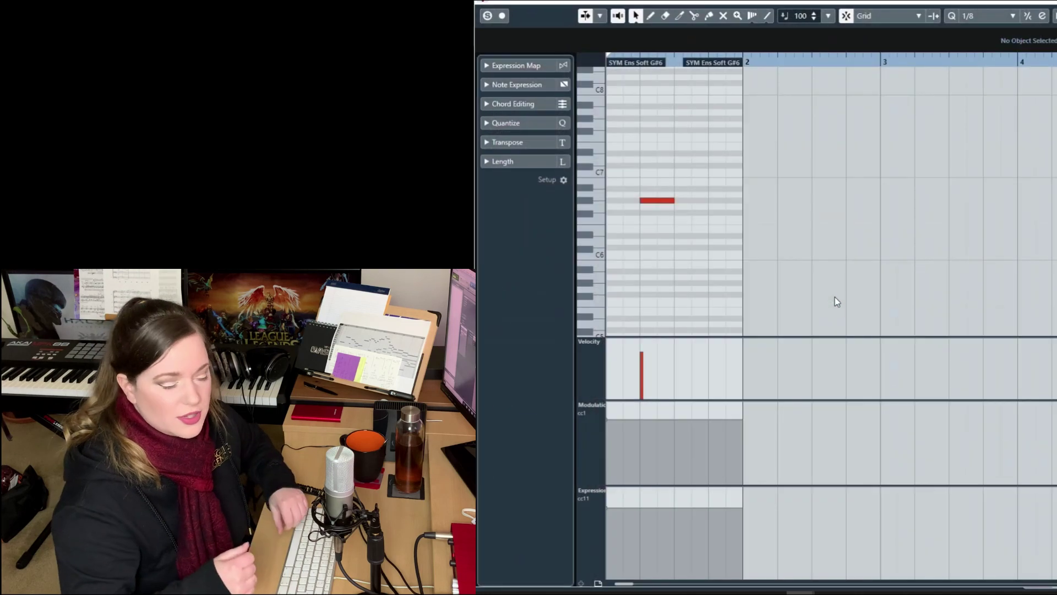
{"action": "key", "text": "Escape"}
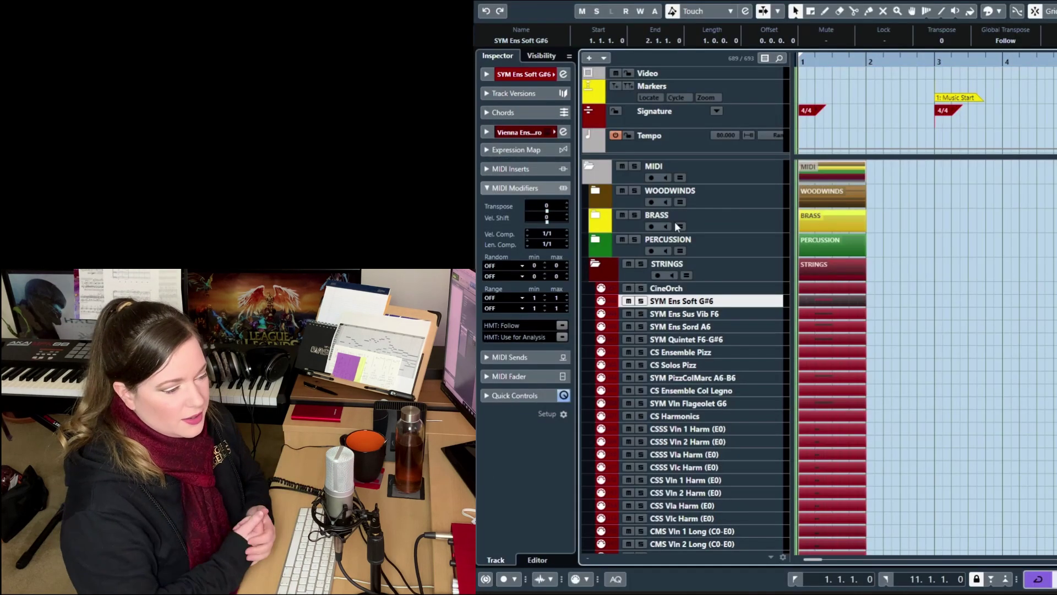
{"action": "left_click", "coordinate": [595, 265]}
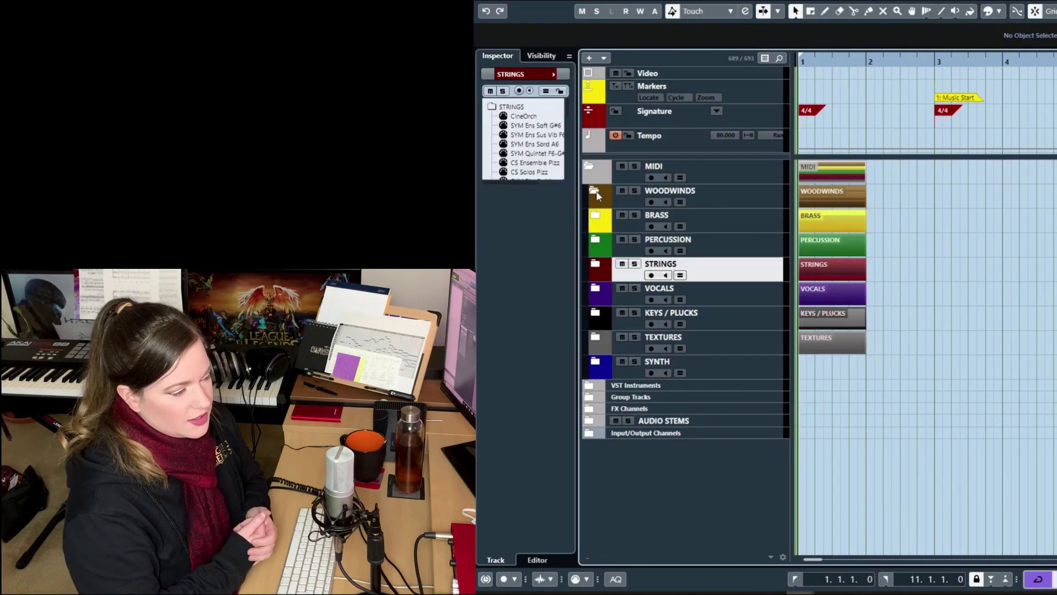
Expand WOODWINDS, scroll through its tracks, and collapse it again
{"action": "left_click", "coordinate": [595, 191]}
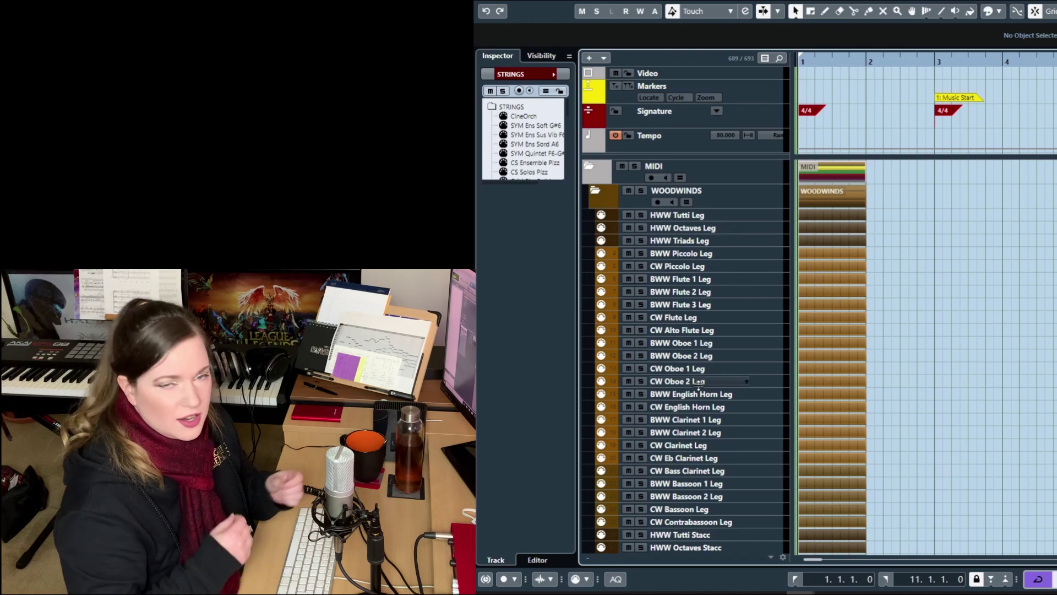
{"action": "scroll", "coordinate": [740, 523], "scroll_direction": "down", "scroll_amount": 3}
{"action": "scroll", "coordinate": [738, 516], "scroll_direction": "down", "scroll_amount": 3}
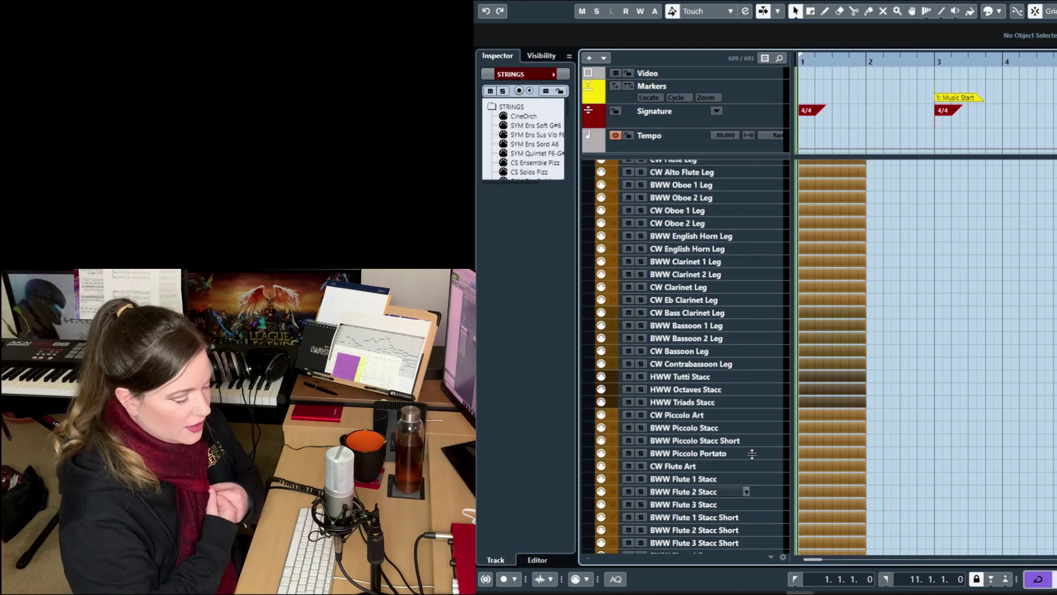
{"action": "scroll", "coordinate": [725, 516], "scroll_direction": "down", "scroll_amount": 6}
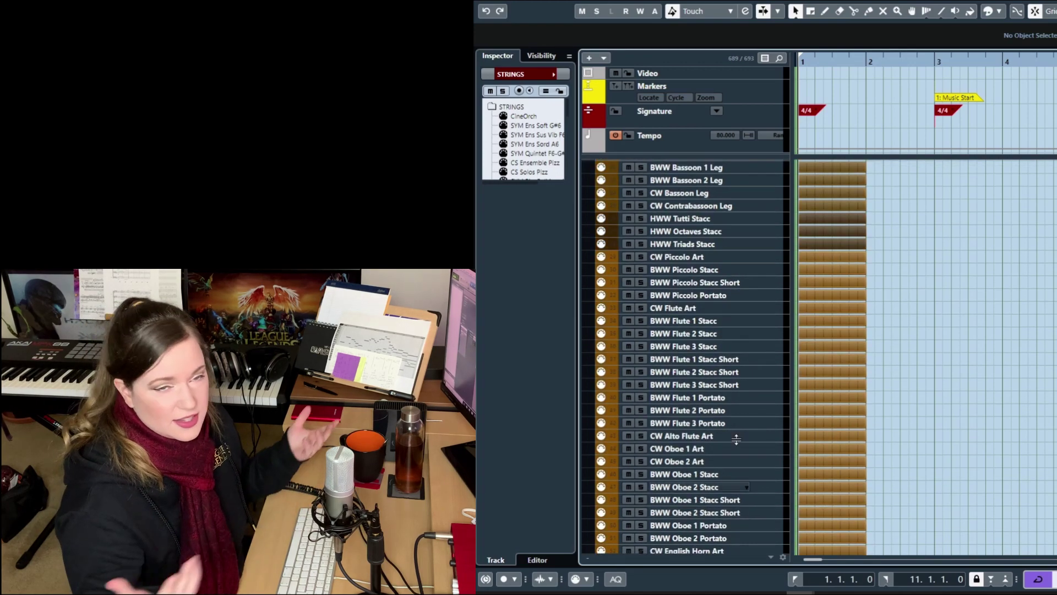
{"action": "scroll", "coordinate": [731, 432], "scroll_direction": "down", "scroll_amount": 6}
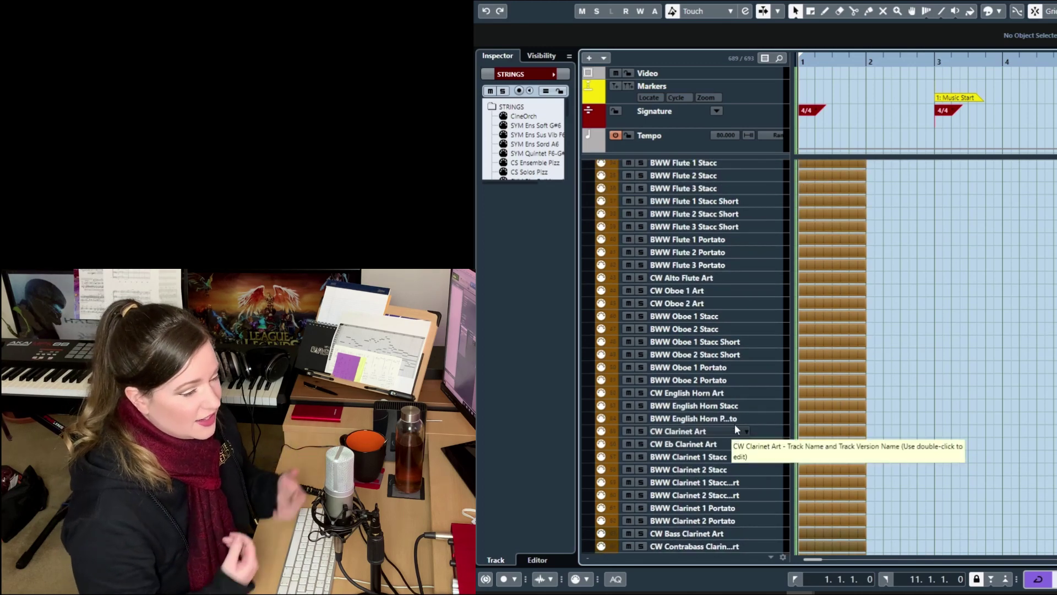
{"action": "scroll", "coordinate": [735, 418], "scroll_direction": "down", "scroll_amount": 10}
{"action": "scroll", "coordinate": [721, 506], "scroll_direction": "up", "scroll_amount": 6}
{"action": "scroll", "coordinate": [727, 498], "scroll_direction": "up", "scroll_amount": 15}
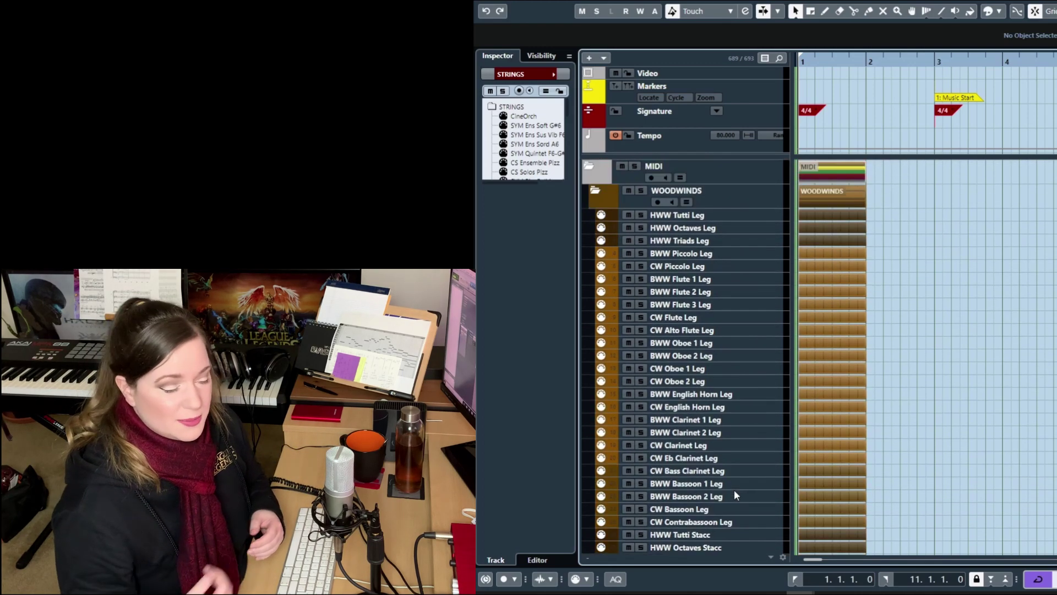
{"action": "left_click", "coordinate": [597, 191]}
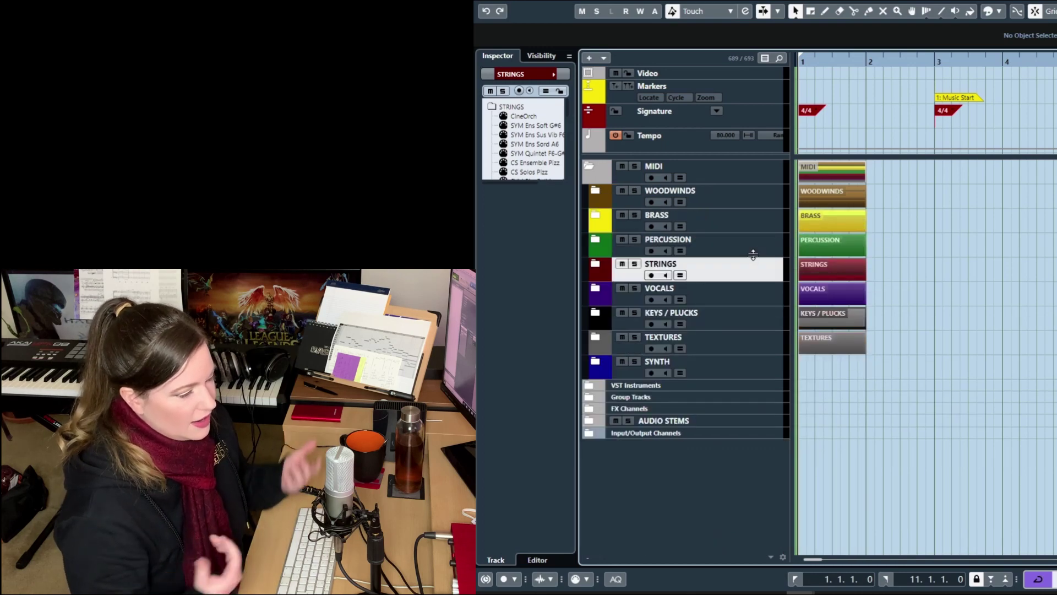
Expand BRASS, select CB Trpt Solo Shorts, then collapse BRASS
{"action": "left_click", "coordinate": [749, 220]}
{"action": "left_click", "coordinate": [596, 214]}
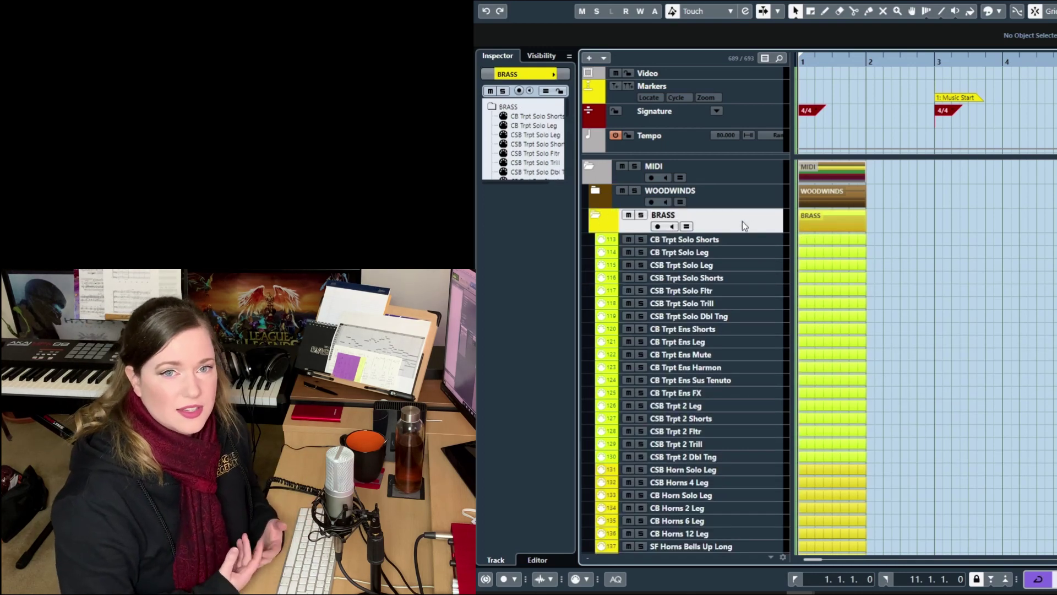
{"action": "left_click", "coordinate": [724, 239]}
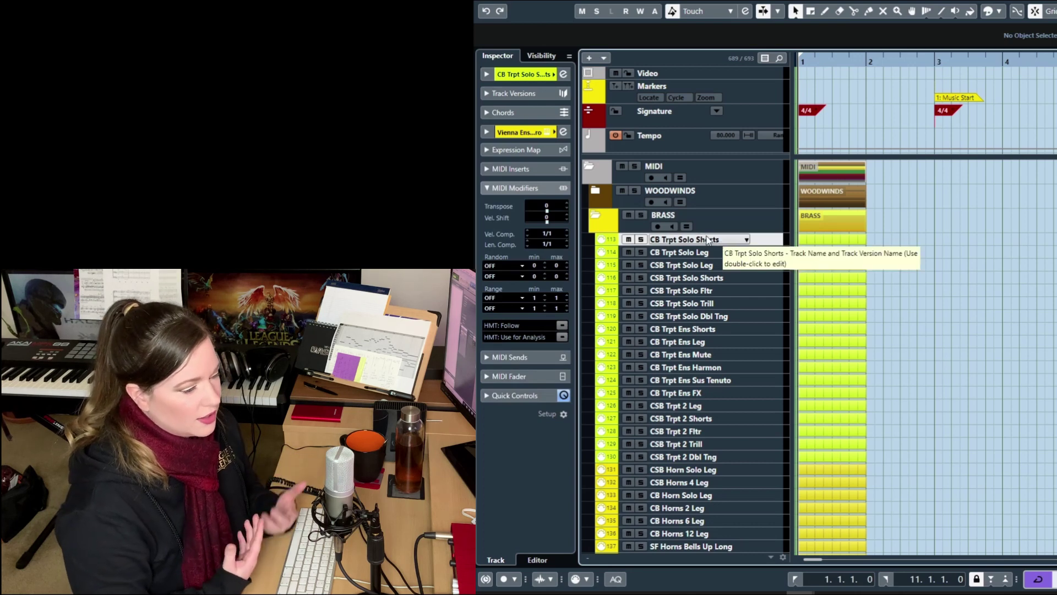
{"action": "left_click", "coordinate": [596, 219]}
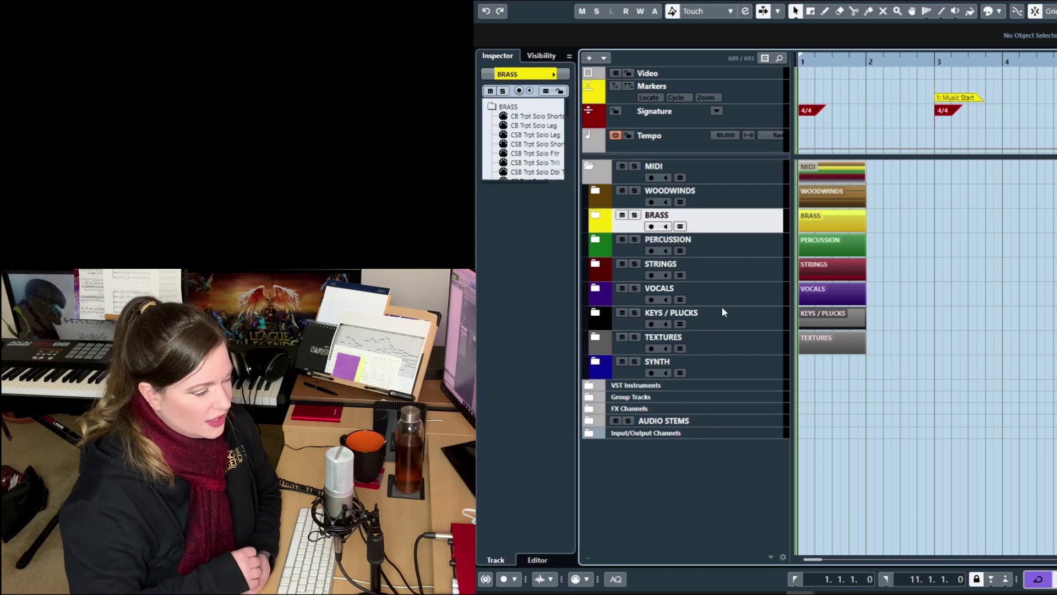
Expand STRINGS, scroll down through all its tracks and back up, then collapse it
{"action": "left_click", "coordinate": [594, 265]}
{"action": "scroll", "coordinate": [950, 431], "scroll_direction": "down", "scroll_amount": 3}
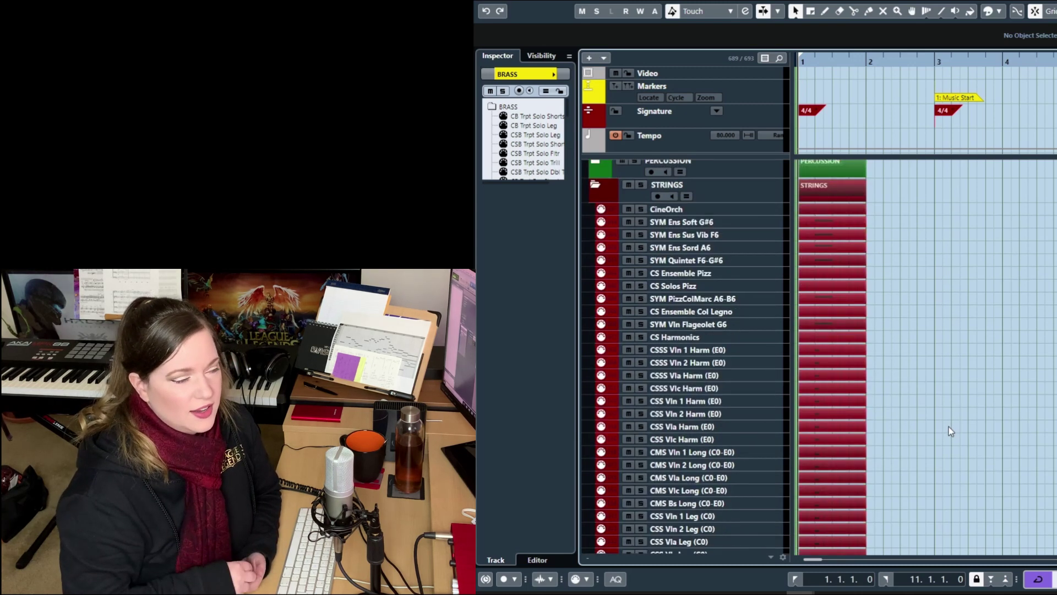
{"action": "scroll", "coordinate": [950, 431], "scroll_direction": "down", "scroll_amount": 3}
{"action": "scroll", "coordinate": [953, 432], "scroll_direction": "down", "scroll_amount": 3}
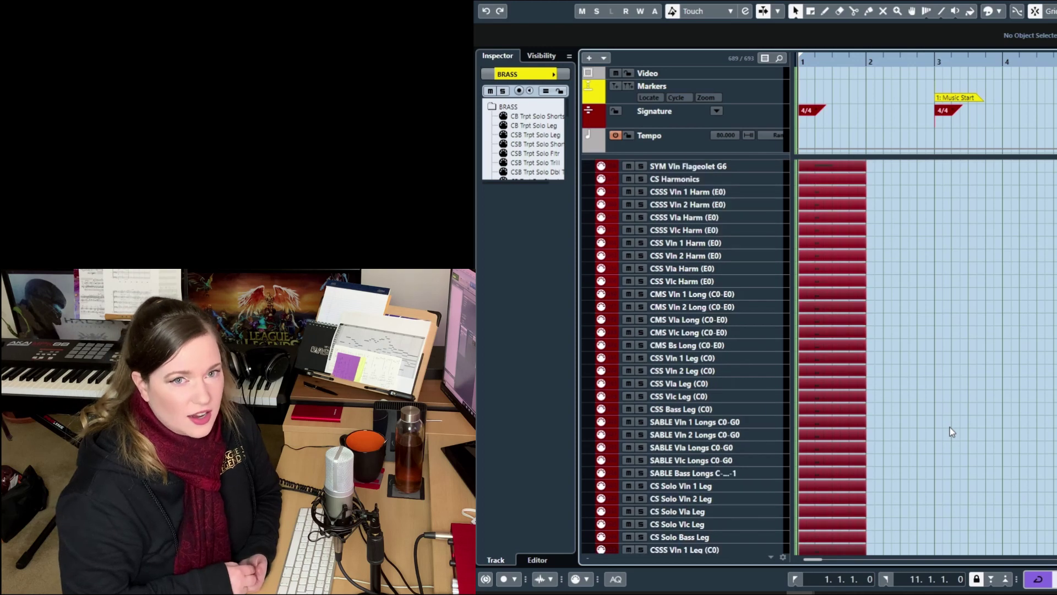
{"action": "scroll", "coordinate": [952, 432], "scroll_direction": "down", "scroll_amount": 2}
{"action": "scroll", "coordinate": [952, 433], "scroll_direction": "down", "scroll_amount": 4}
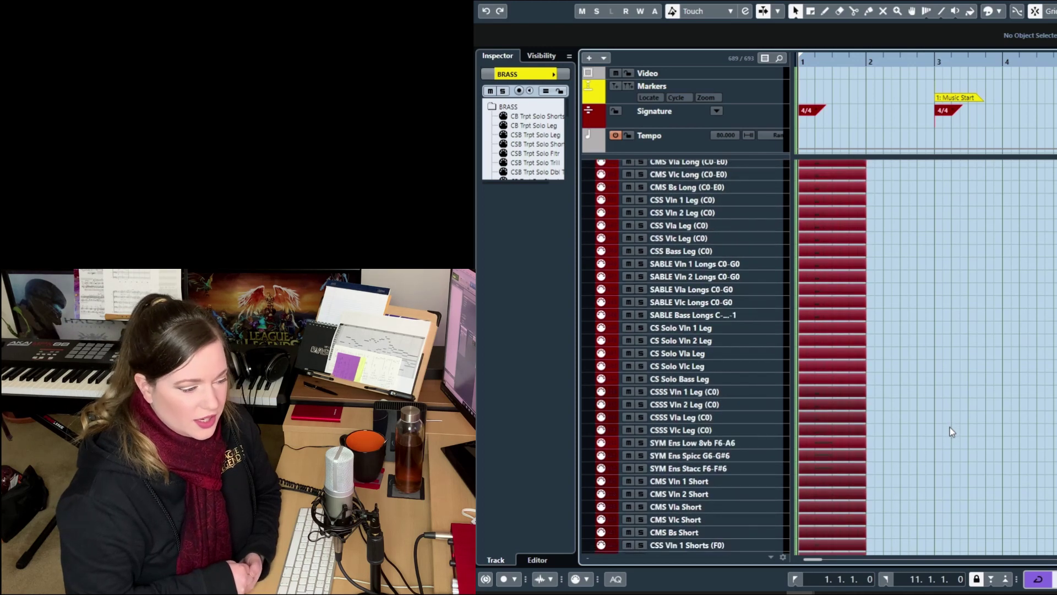
{"action": "scroll", "coordinate": [952, 432], "scroll_direction": "down", "scroll_amount": 2}
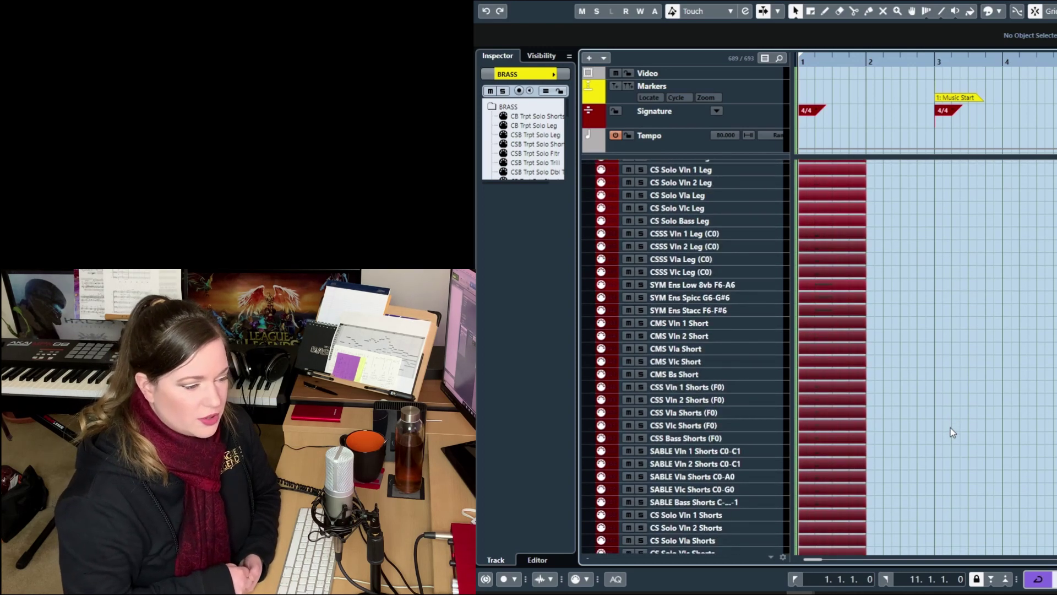
{"action": "scroll", "coordinate": [953, 432], "scroll_direction": "down", "scroll_amount": 2}
{"action": "scroll", "coordinate": [953, 432], "scroll_direction": "down", "scroll_amount": 2}
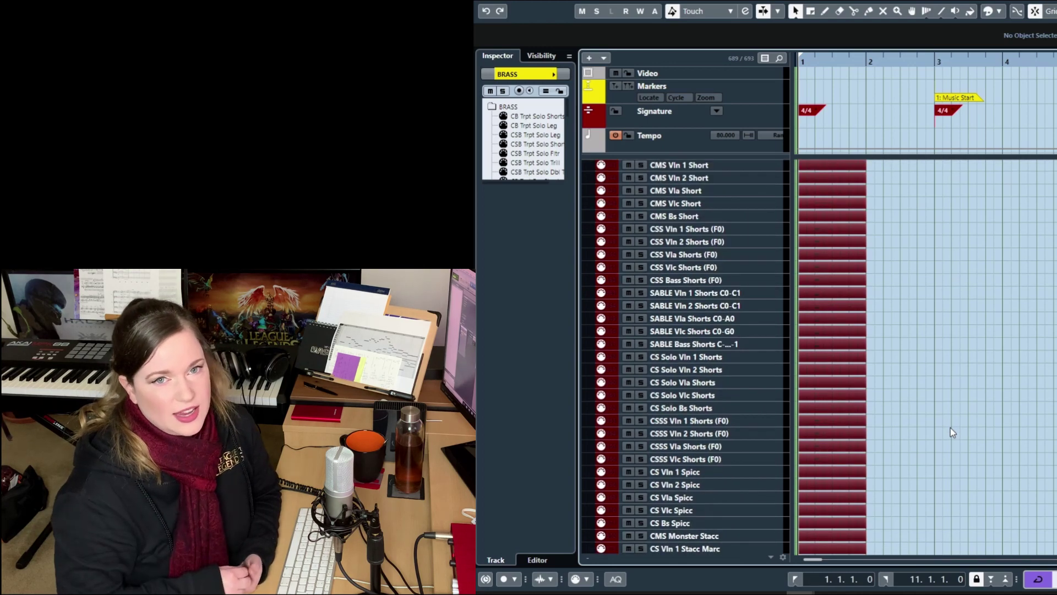
{"action": "scroll", "coordinate": [953, 432], "scroll_direction": "down", "scroll_amount": 2}
{"action": "scroll", "coordinate": [953, 432], "scroll_direction": "down", "scroll_amount": 2}
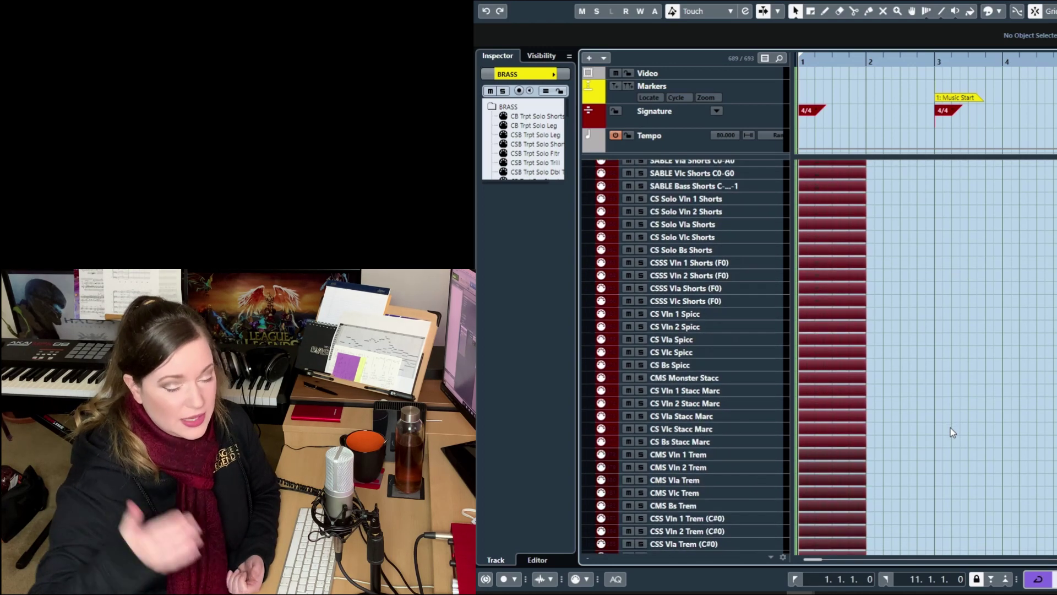
{"action": "scroll", "coordinate": [952, 432], "scroll_direction": "down", "scroll_amount": 8}
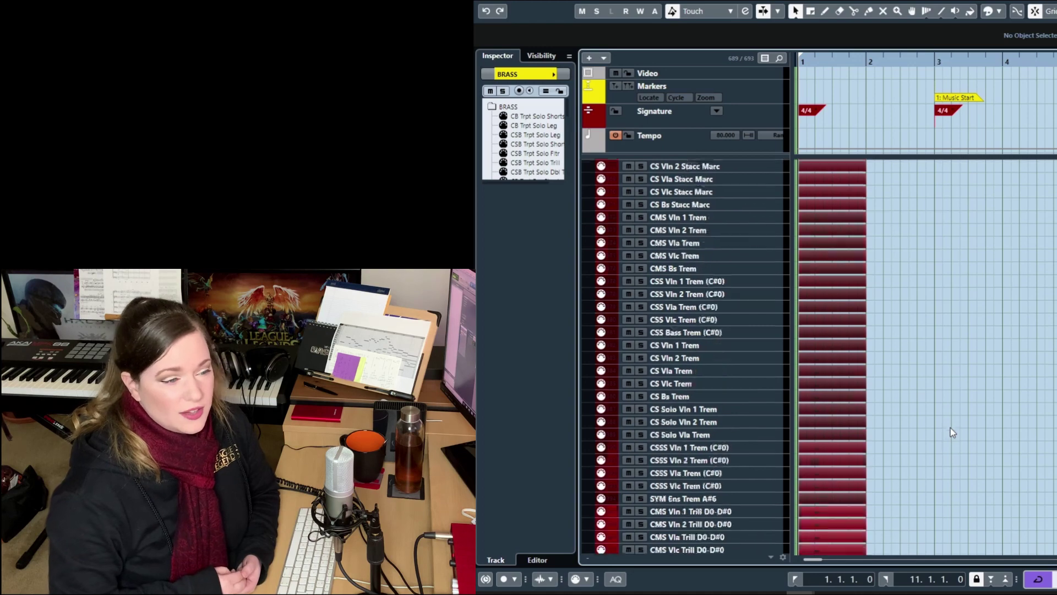
{"action": "scroll", "coordinate": [952, 432], "scroll_direction": "down", "scroll_amount": 2}
{"action": "scroll", "coordinate": [952, 432], "scroll_direction": "down", "scroll_amount": 2}
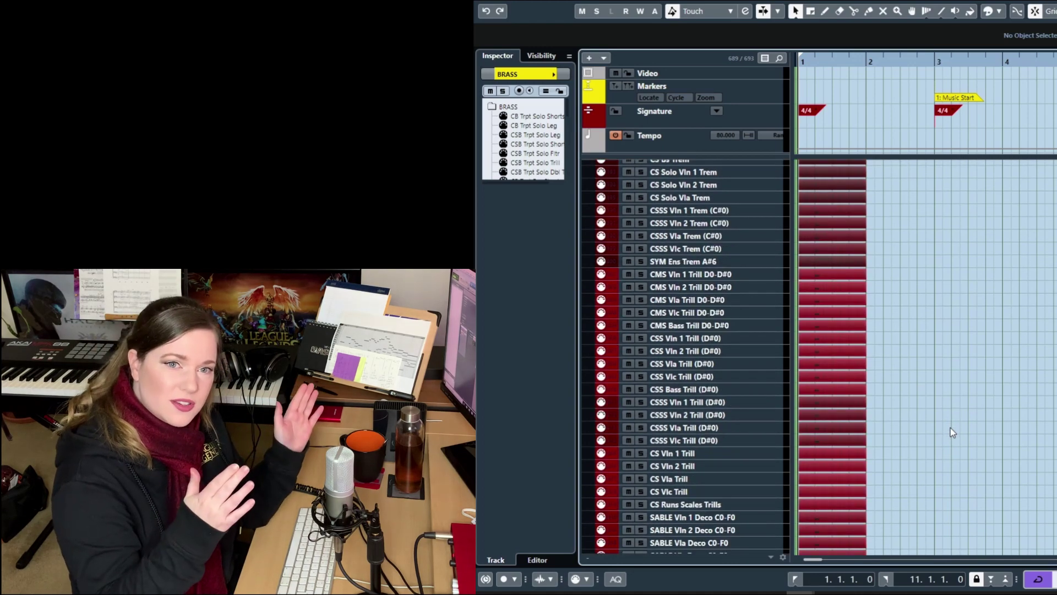
{"action": "scroll", "coordinate": [952, 432], "scroll_direction": "down", "scroll_amount": 2}
{"action": "scroll", "coordinate": [953, 432], "scroll_direction": "down", "scroll_amount": 2}
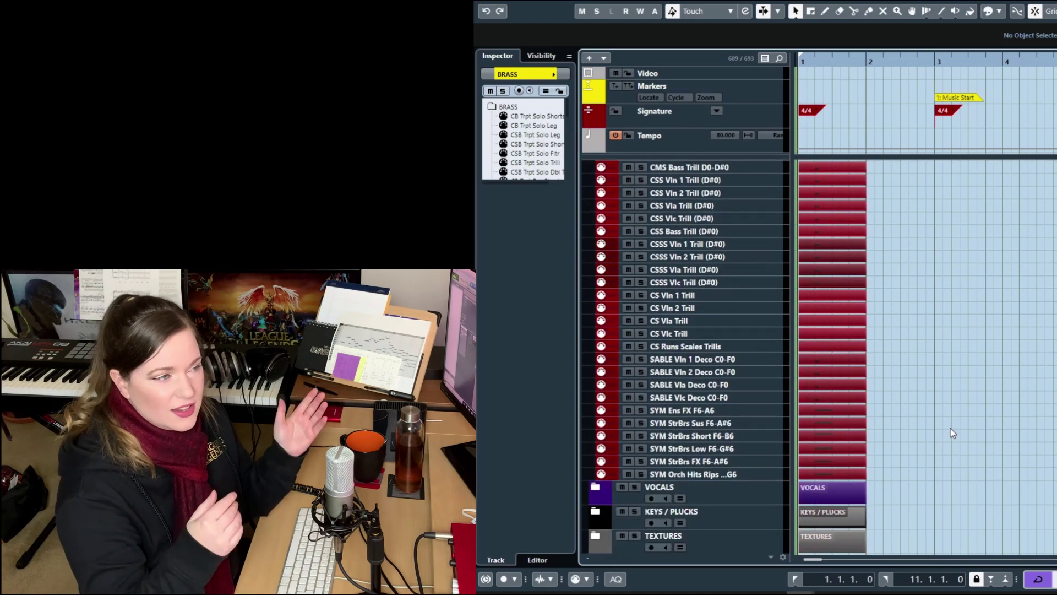
{"action": "scroll", "coordinate": [952, 432], "scroll_direction": "up", "scroll_amount": 4}
{"action": "scroll", "coordinate": [953, 432], "scroll_direction": "up", "scroll_amount": 12}
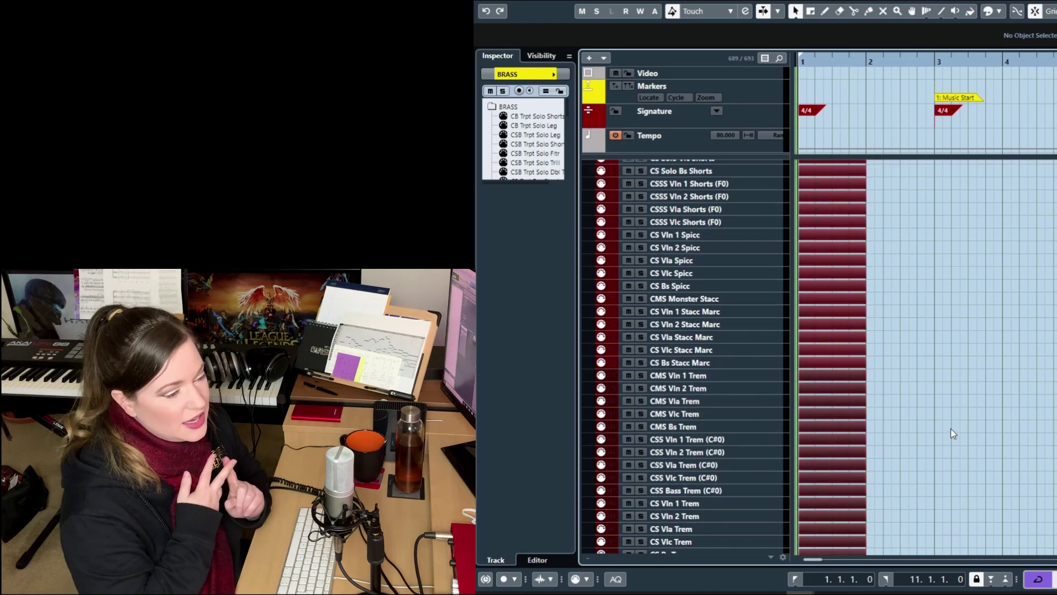
{"action": "scroll", "coordinate": [953, 433], "scroll_direction": "up", "scroll_amount": 6}
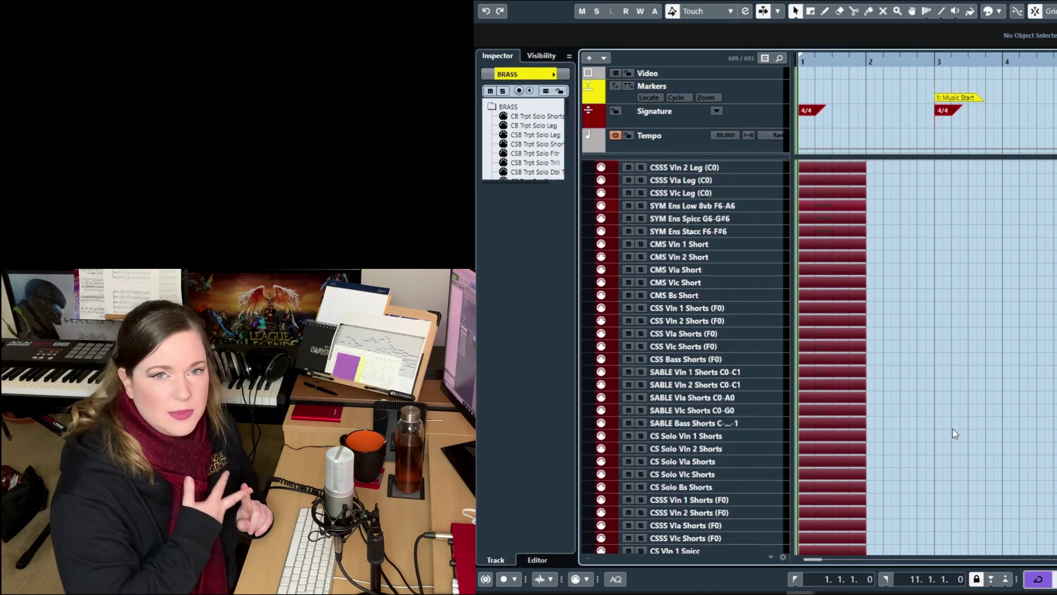
{"action": "scroll", "coordinate": [955, 434], "scroll_direction": "up", "scroll_amount": 12}
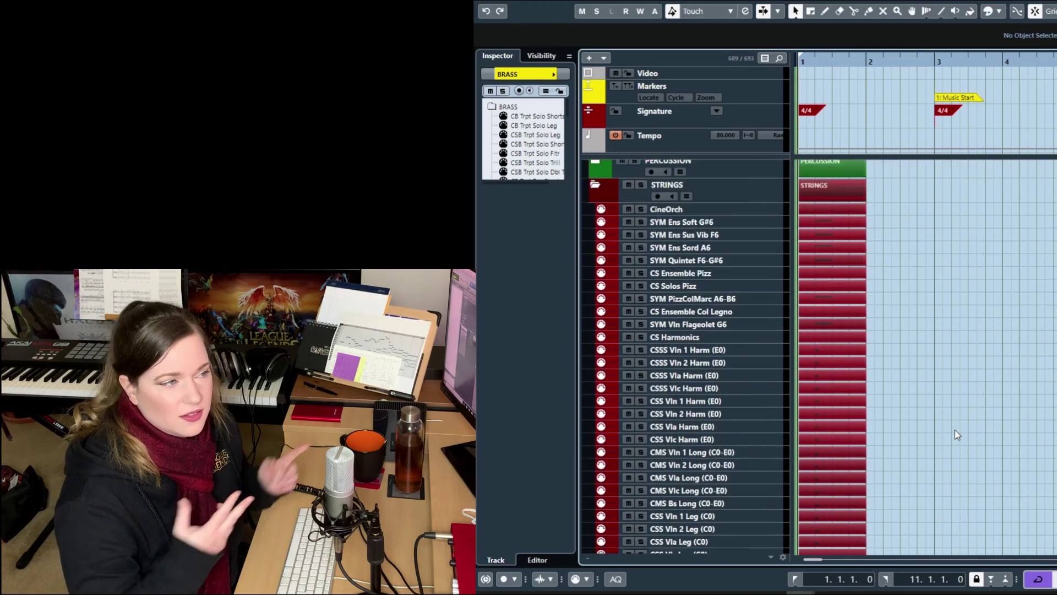
{"action": "scroll", "coordinate": [956, 435], "scroll_direction": "up", "scroll_amount": 3}
{"action": "left_click", "coordinate": [595, 263]}
{"action": "left_click", "coordinate": [595, 240]}
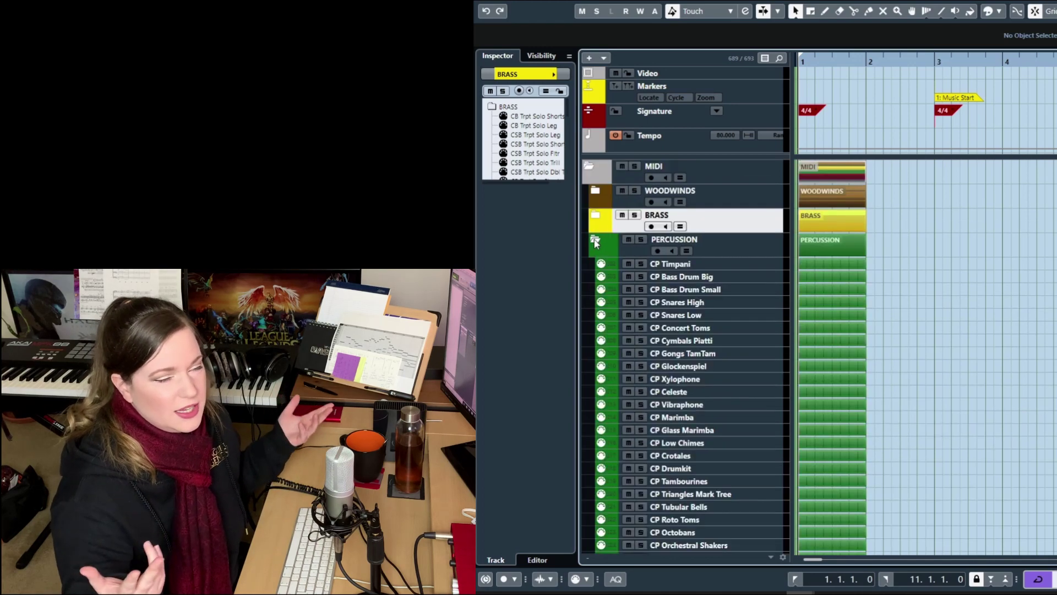
{"action": "scroll", "coordinate": [1013, 349], "scroll_direction": "down", "scroll_amount": 2}
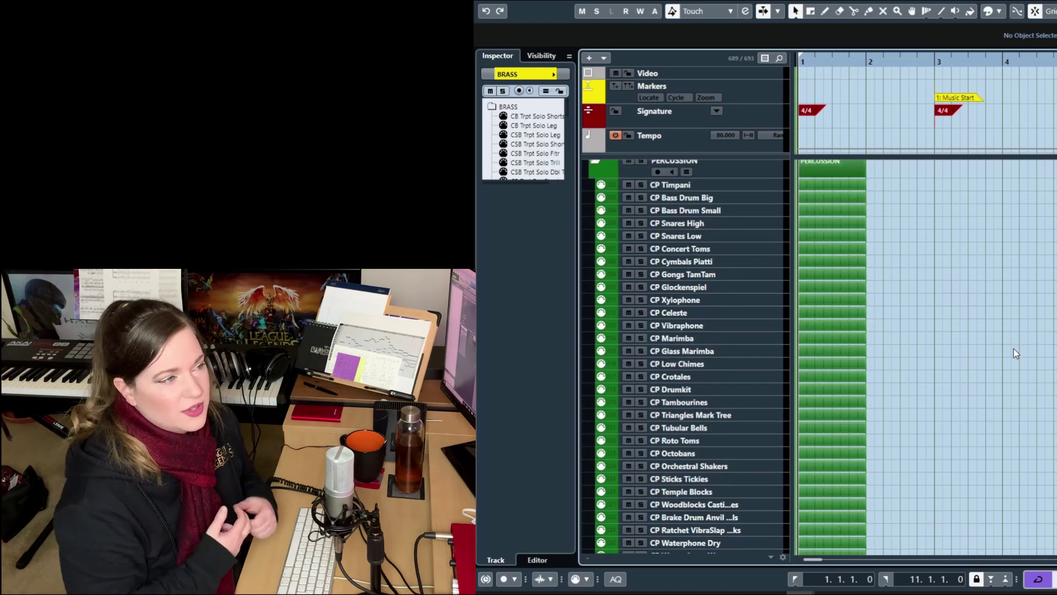
{"action": "scroll", "coordinate": [1013, 348], "scroll_direction": "down", "scroll_amount": 10}
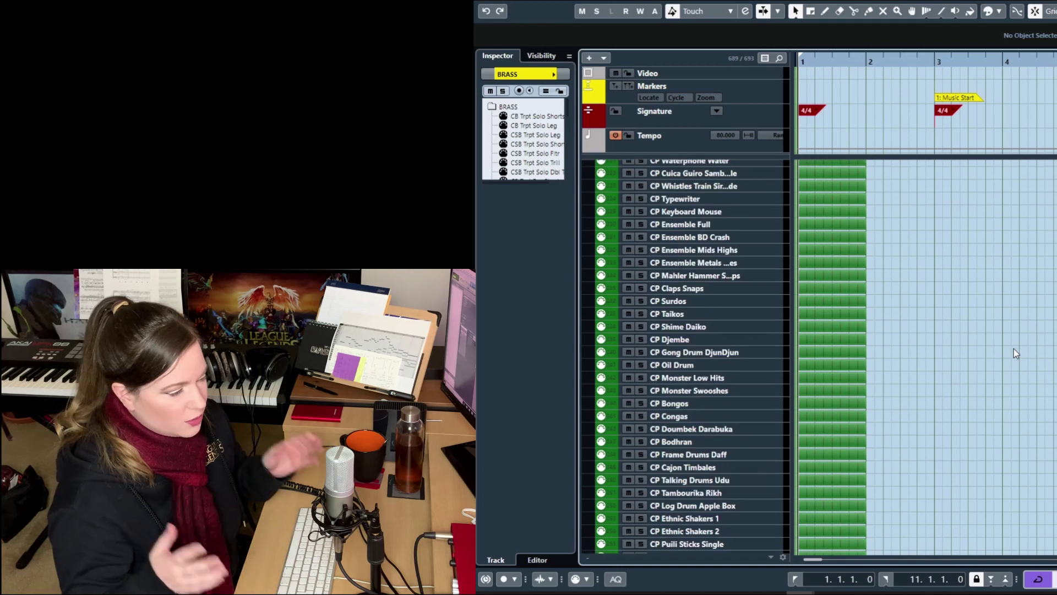
{"action": "scroll", "coordinate": [1013, 348], "scroll_direction": "down", "scroll_amount": 12}
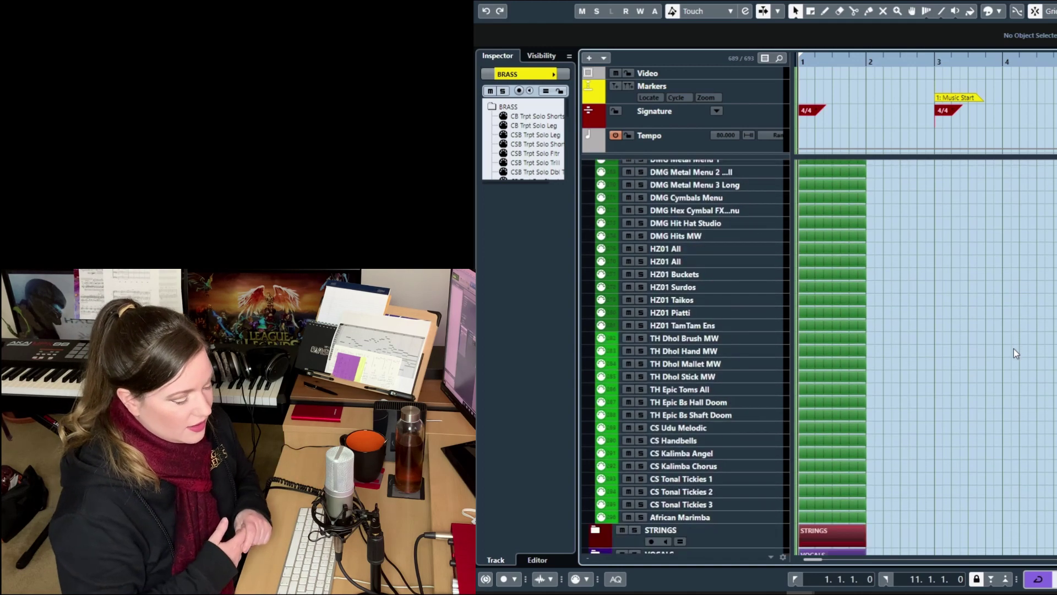
{"action": "scroll", "coordinate": [1013, 348], "scroll_direction": "down", "scroll_amount": 4}
{"action": "scroll", "coordinate": [1013, 349], "scroll_direction": "up", "scroll_amount": 4}
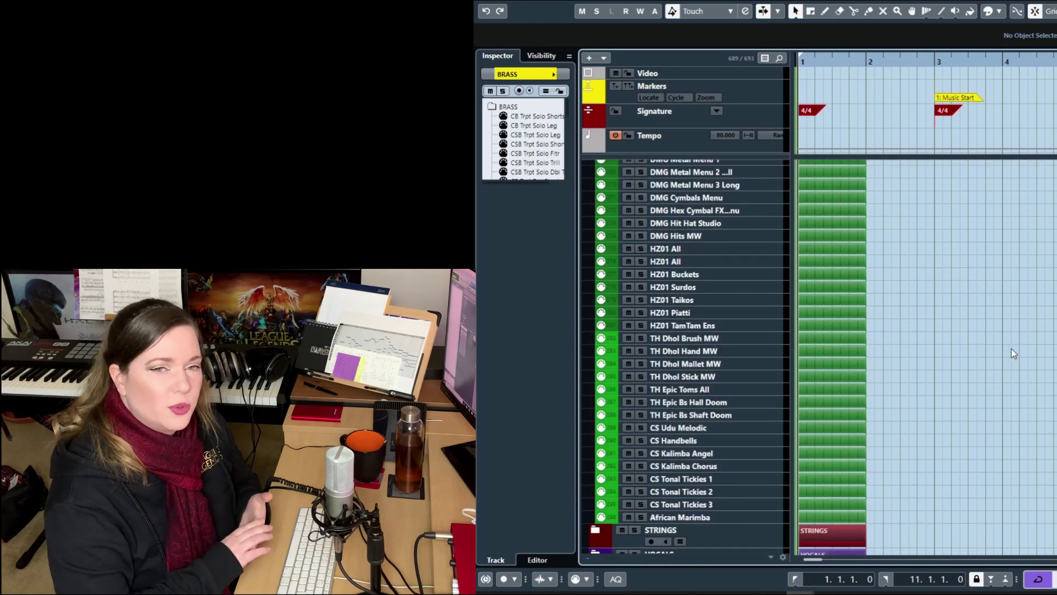
{"action": "scroll", "coordinate": [1012, 348], "scroll_direction": "up", "scroll_amount": 20}
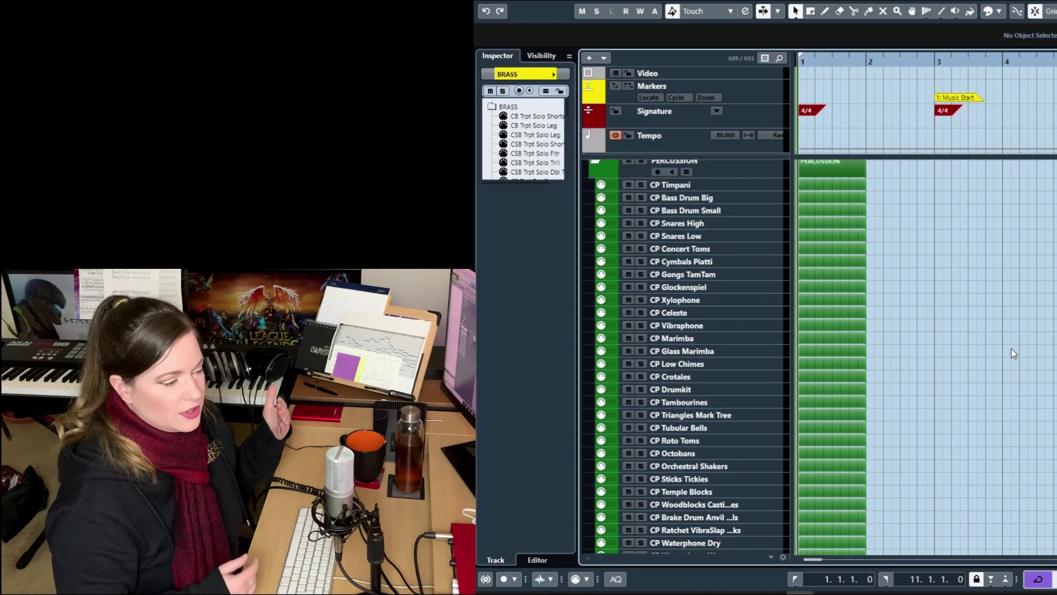
{"action": "scroll", "coordinate": [1012, 348], "scroll_direction": "up", "scroll_amount": 3}
{"action": "left_click", "coordinate": [594, 240]}
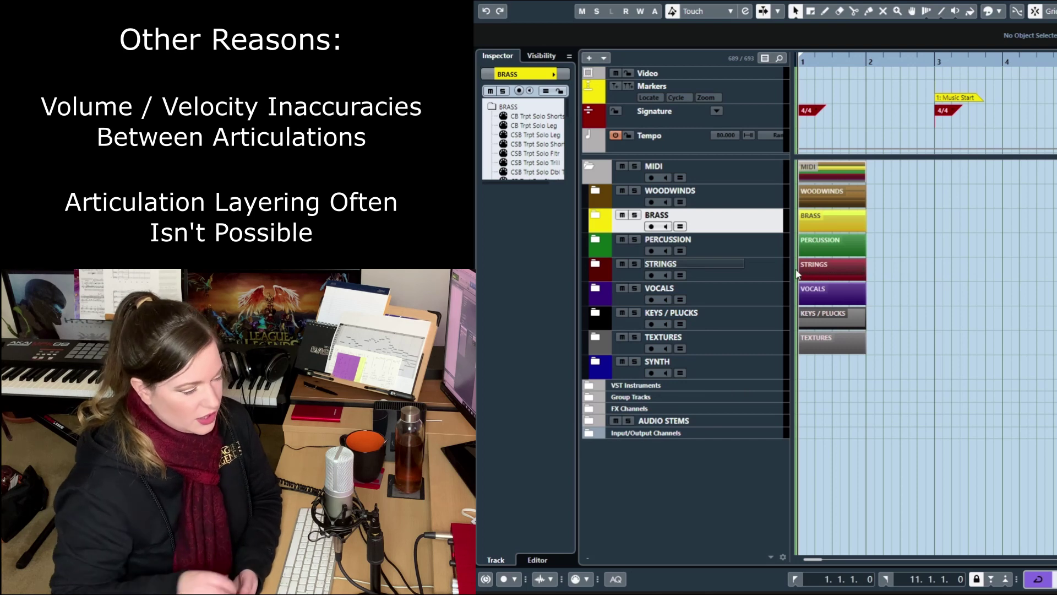
Select the STRINGS folder track
{"action": "left_click", "coordinate": [765, 276]}
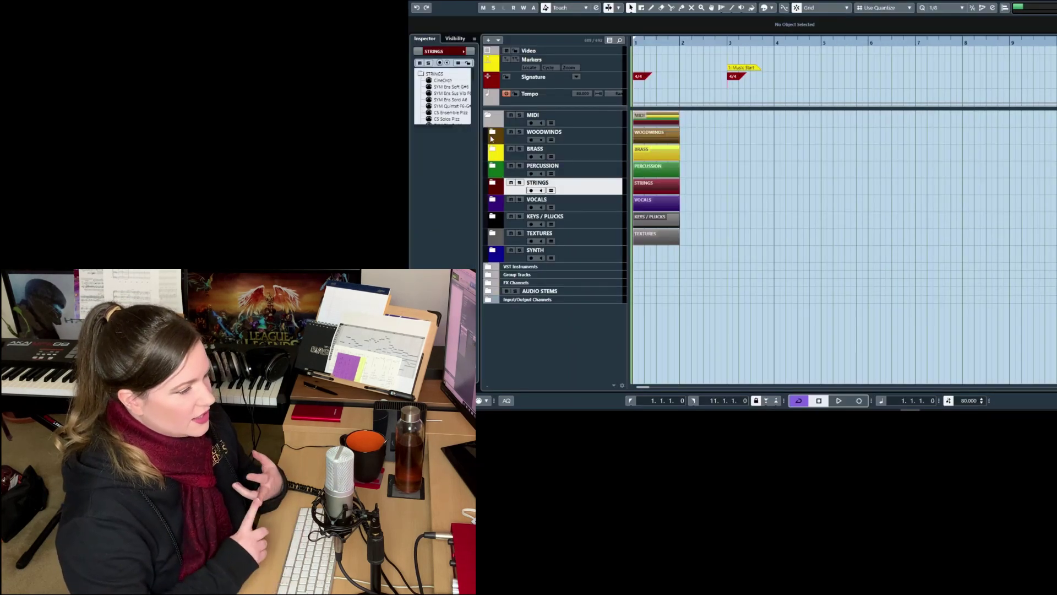
Inspect the Piano track's Kontakt 5 instrument, then swap KEYS / PLUCKS for the TEXTURES folder
{"action": "left_click", "coordinate": [493, 218]}
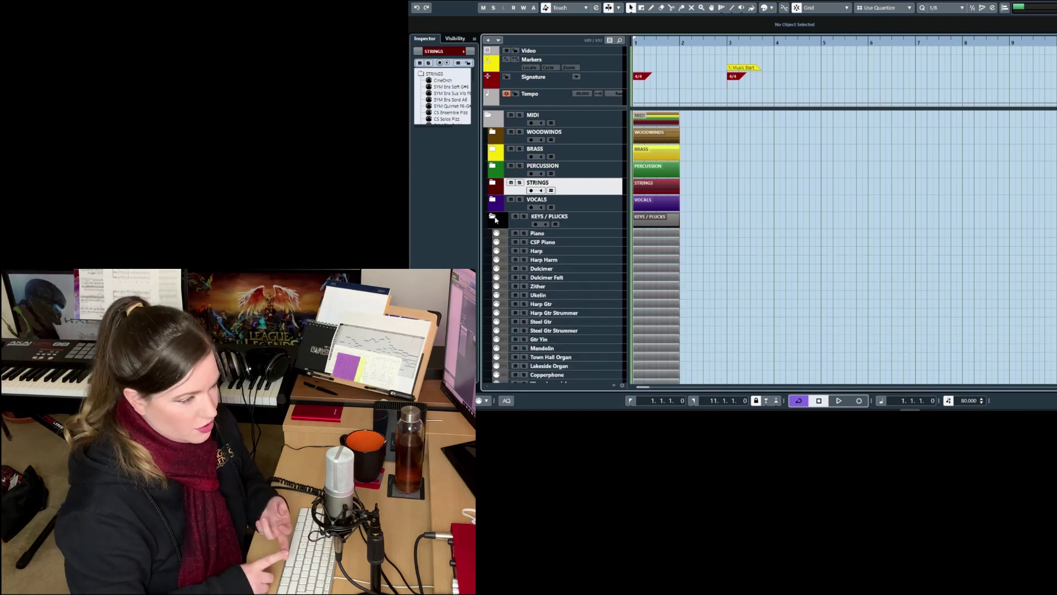
{"action": "left_click", "coordinate": [575, 237]}
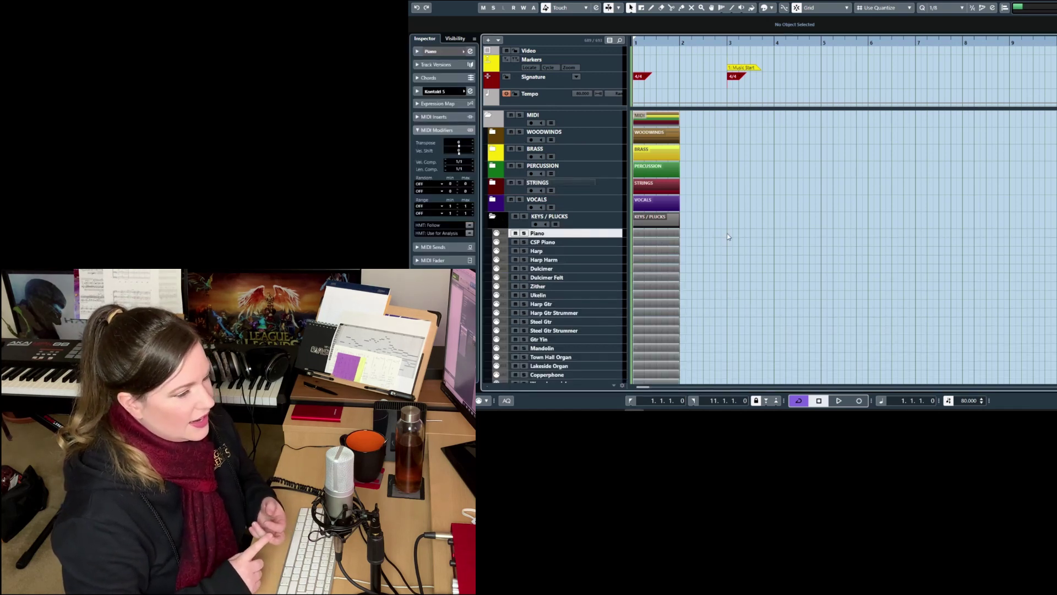
{"action": "left_click", "coordinate": [456, 56]}
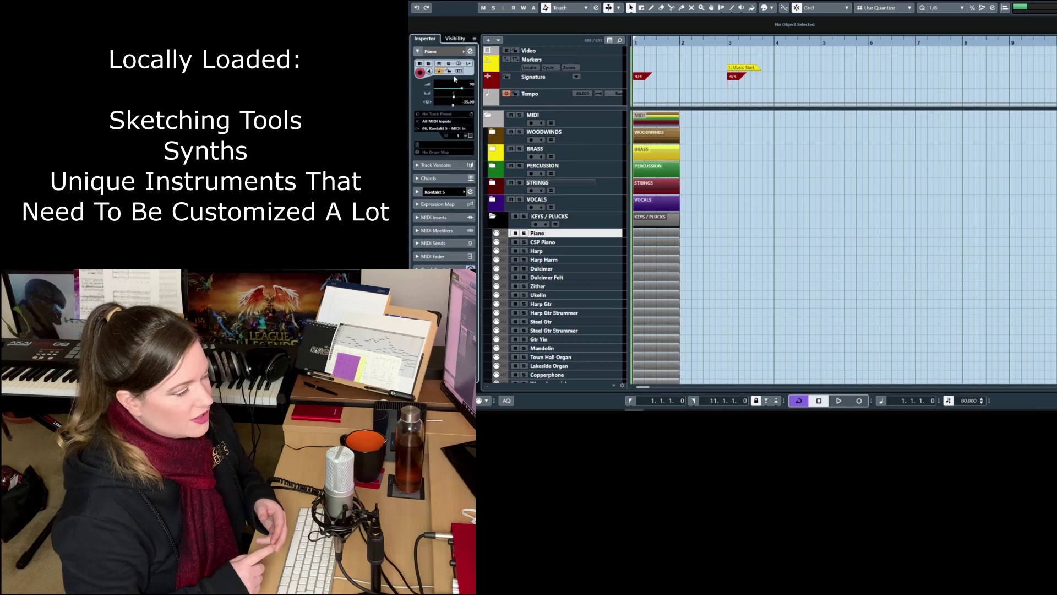
{"action": "left_click", "coordinate": [471, 136]}
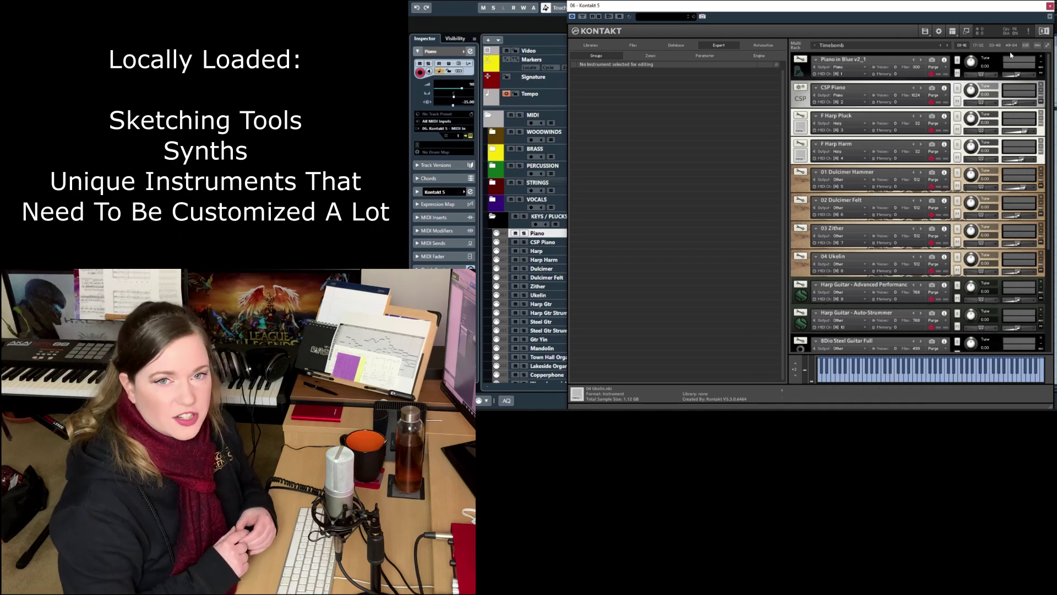
{"action": "left_click", "coordinate": [1050, 6]}
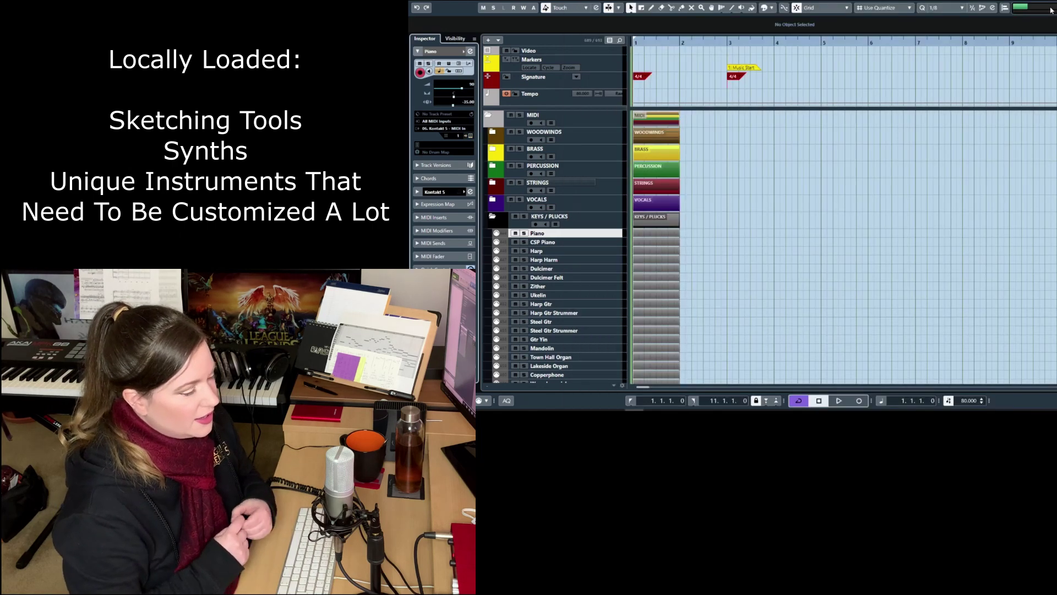
{"action": "left_click", "coordinate": [492, 217]}
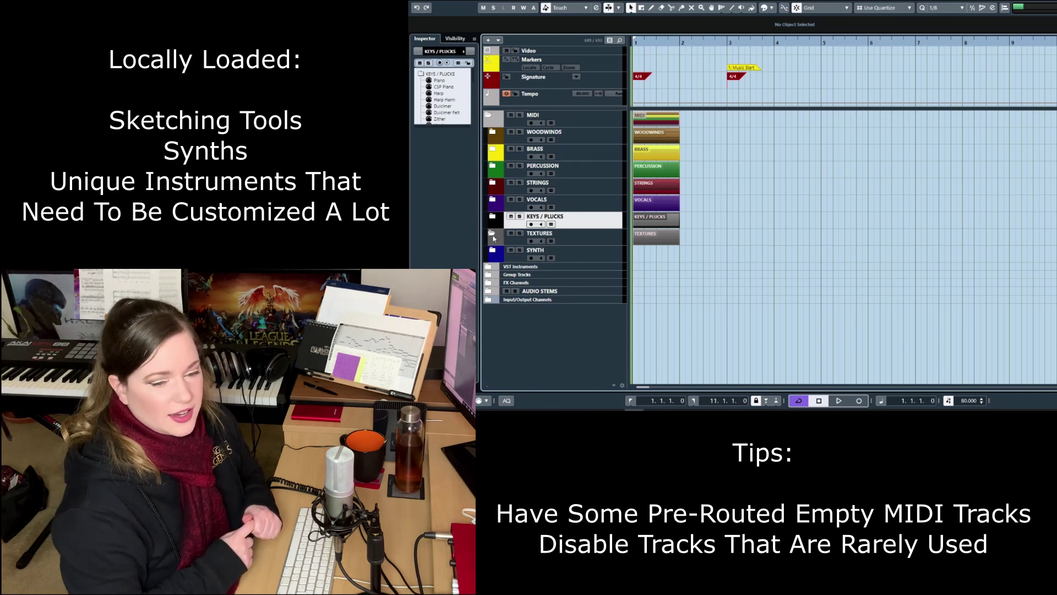
{"action": "left_click", "coordinate": [492, 234]}
Fold the TEXTURES folder shut and expand the SYNTH folder
{"action": "scroll", "coordinate": [753, 233], "scroll_direction": "down", "scroll_amount": 3}
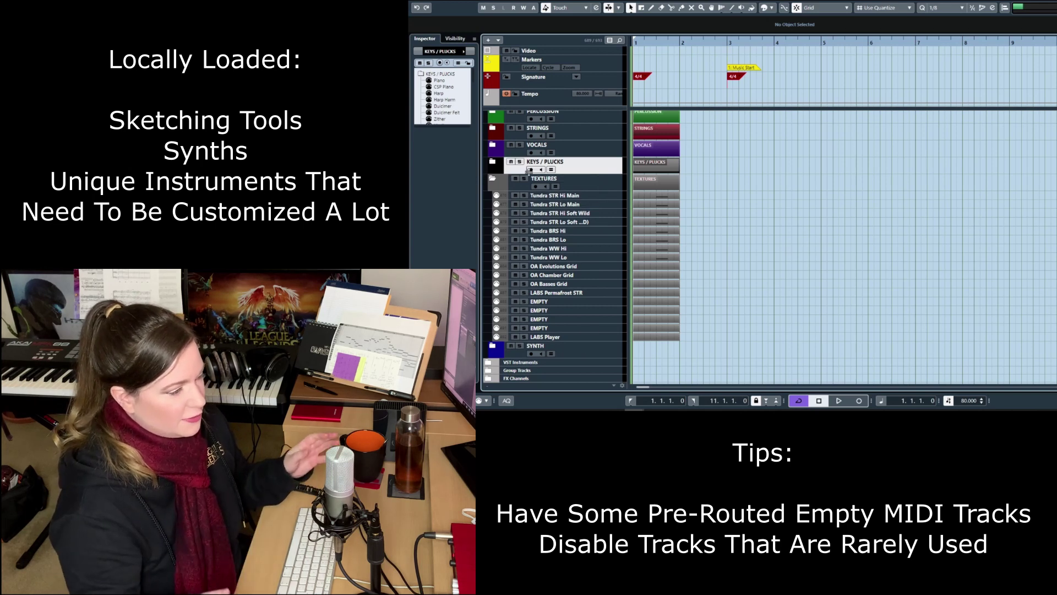
{"action": "left_click", "coordinate": [492, 180]}
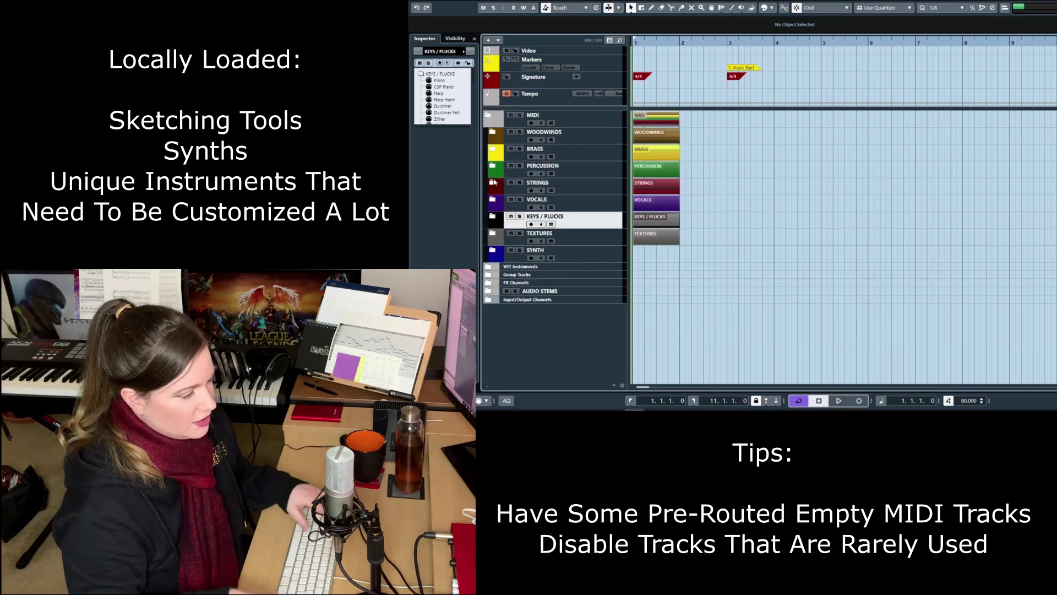
{"action": "left_click", "coordinate": [493, 251]}
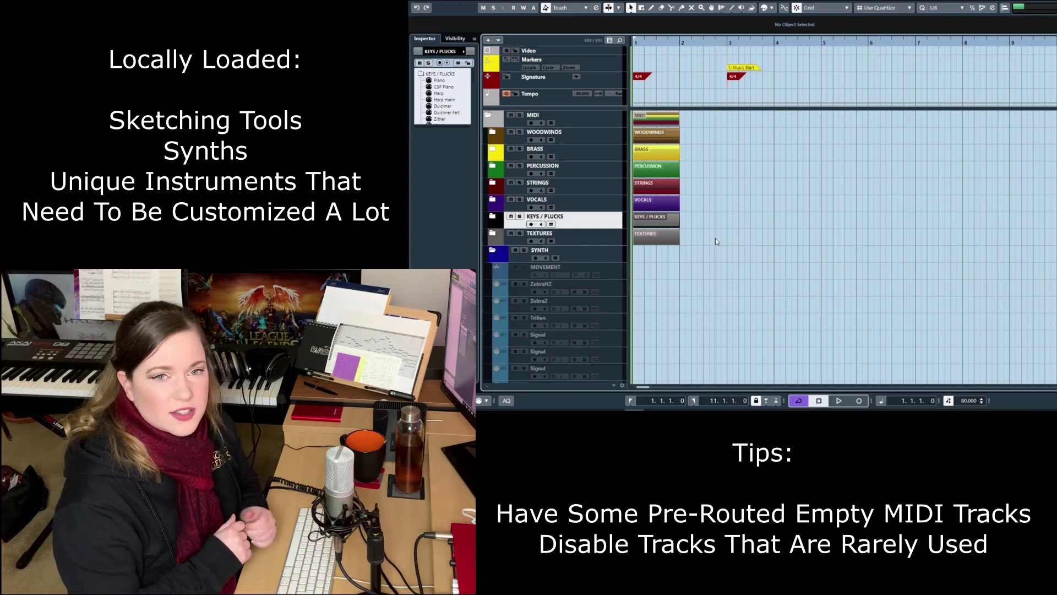
{"action": "scroll", "coordinate": [732, 244], "scroll_direction": "down", "scroll_amount": 3}
Review the MOVEMENT, ZebraHZ, Zebra2, Trilian, Signal, Substance and The Foundry synth tracks, then collapse SYNTH
{"action": "left_click", "coordinate": [612, 214]}
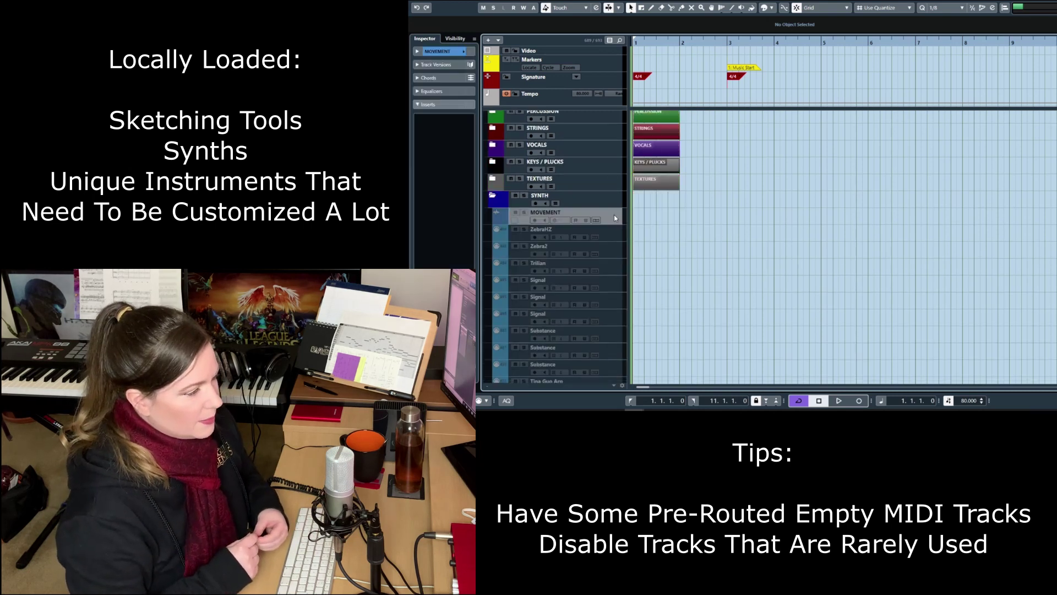
{"action": "left_click", "coordinate": [615, 232]}
{"action": "left_click", "coordinate": [615, 251]}
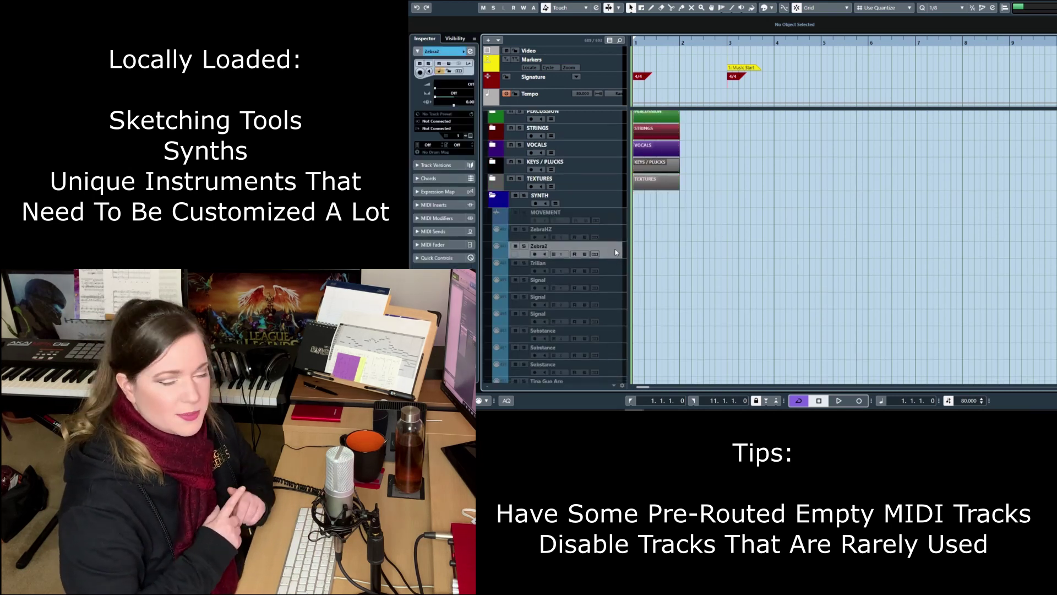
{"action": "left_click", "coordinate": [616, 268]}
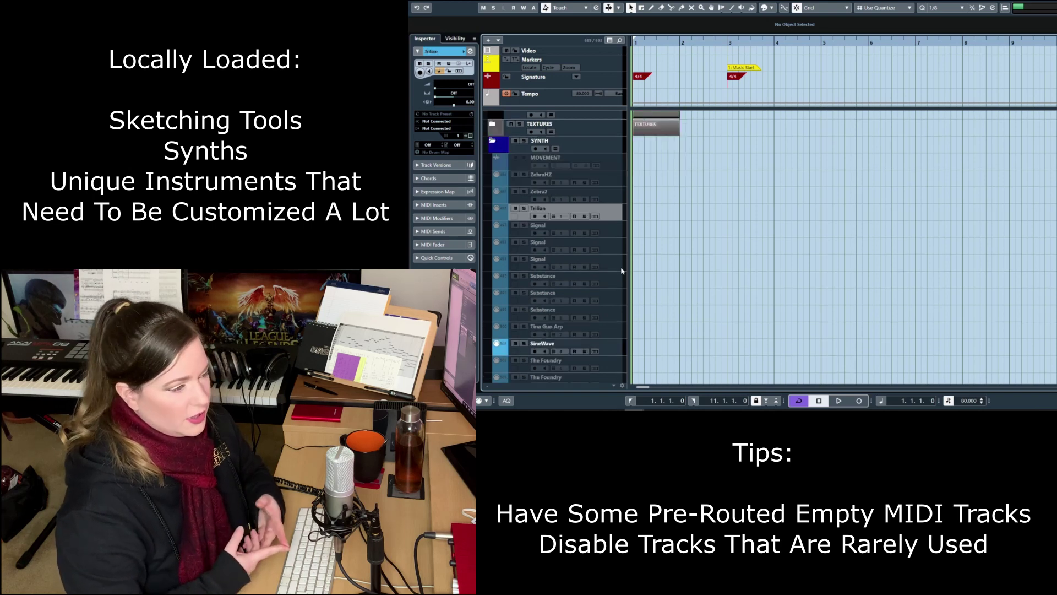
{"action": "scroll", "coordinate": [622, 268], "scroll_direction": "down", "scroll_amount": 3}
{"action": "left_click", "coordinate": [619, 235]}
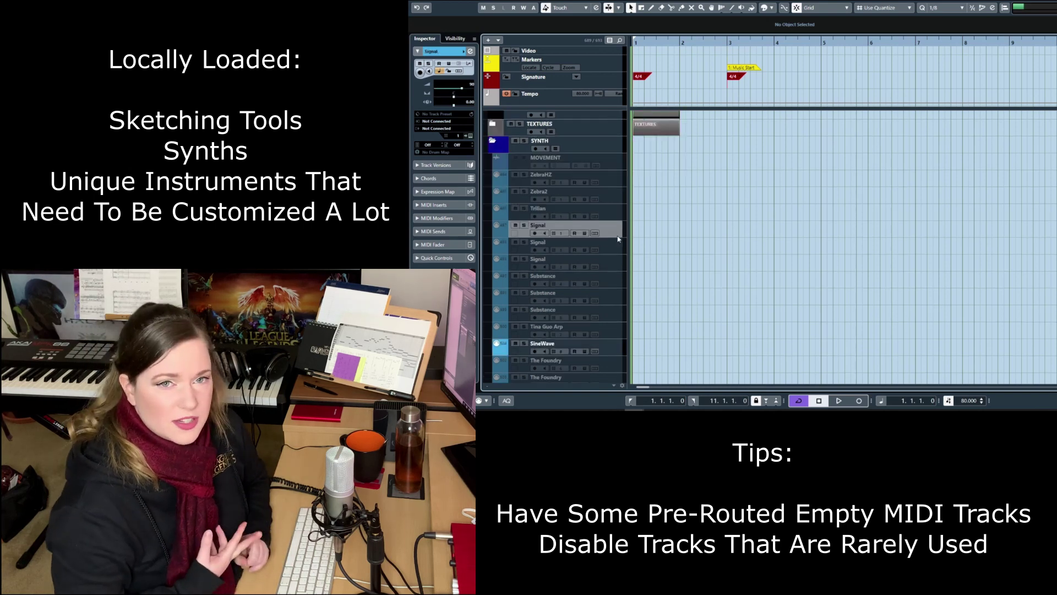
{"action": "left_click", "coordinate": [614, 281]}
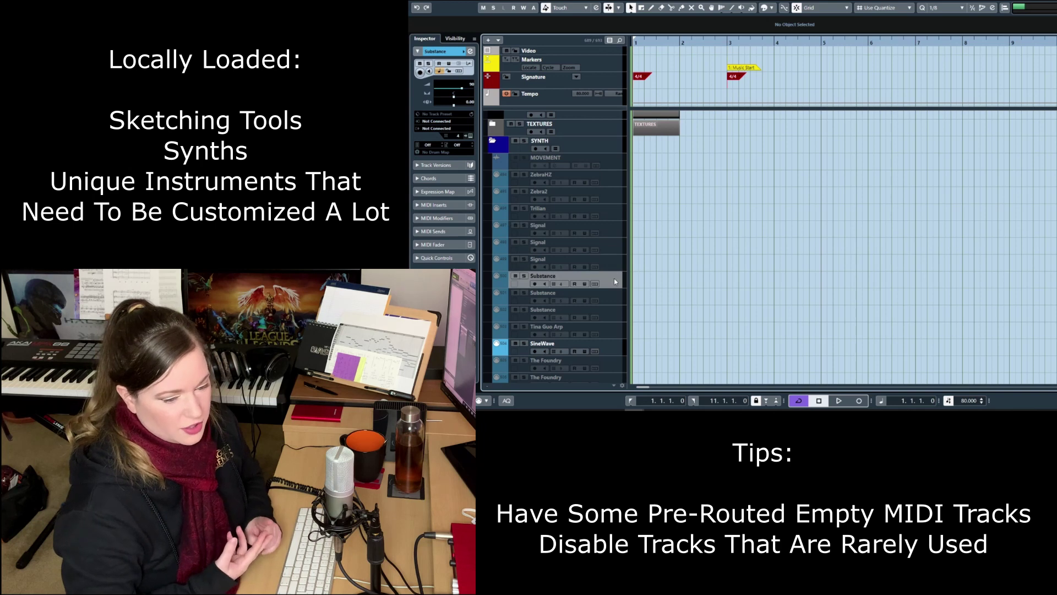
{"action": "scroll", "coordinate": [616, 282], "scroll_direction": "down", "scroll_amount": 3}
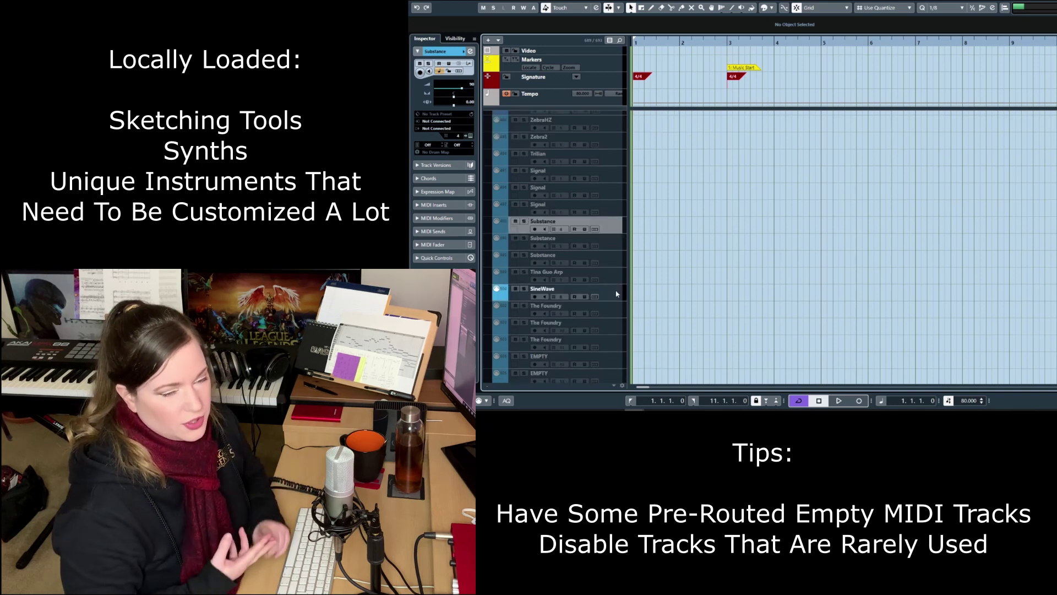
{"action": "scroll", "coordinate": [615, 287], "scroll_direction": "down", "scroll_amount": 3}
{"action": "left_click", "coordinate": [616, 252]}
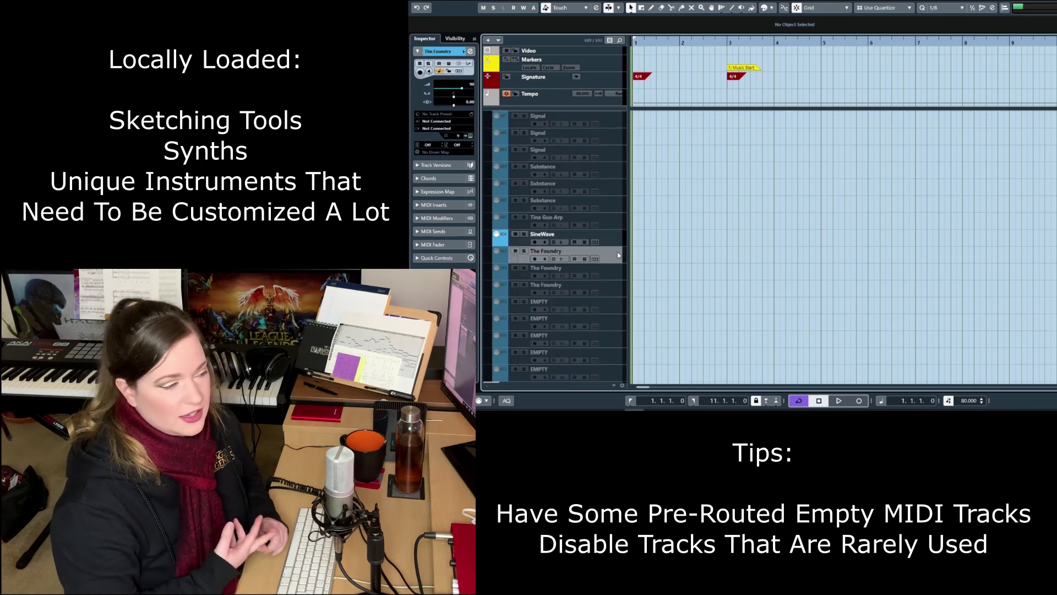
{"action": "scroll", "coordinate": [616, 252], "scroll_direction": "down", "scroll_amount": 3}
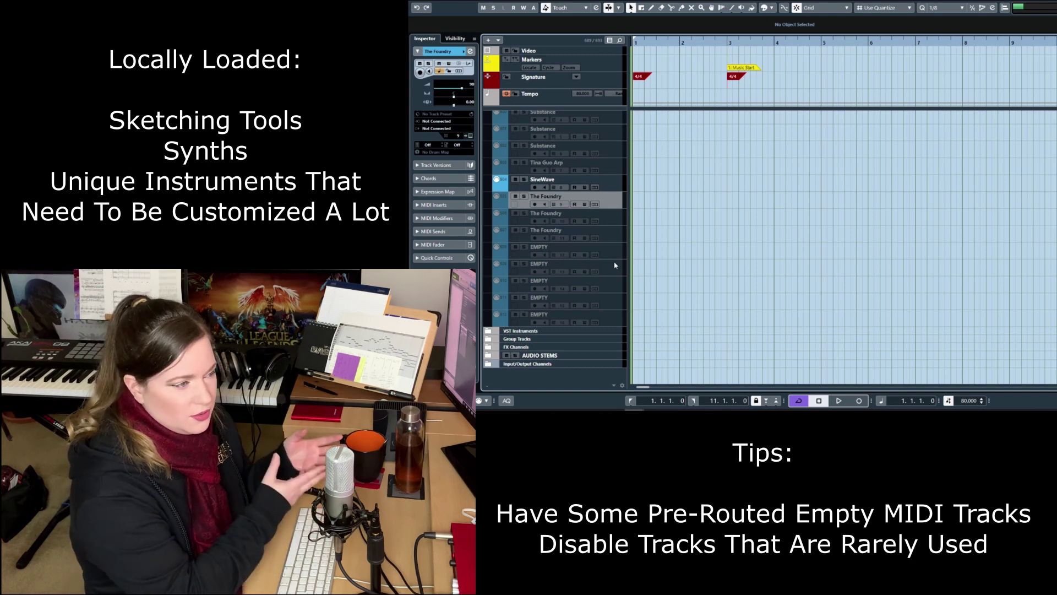
{"action": "scroll", "coordinate": [612, 259], "scroll_direction": "up", "scroll_amount": 12}
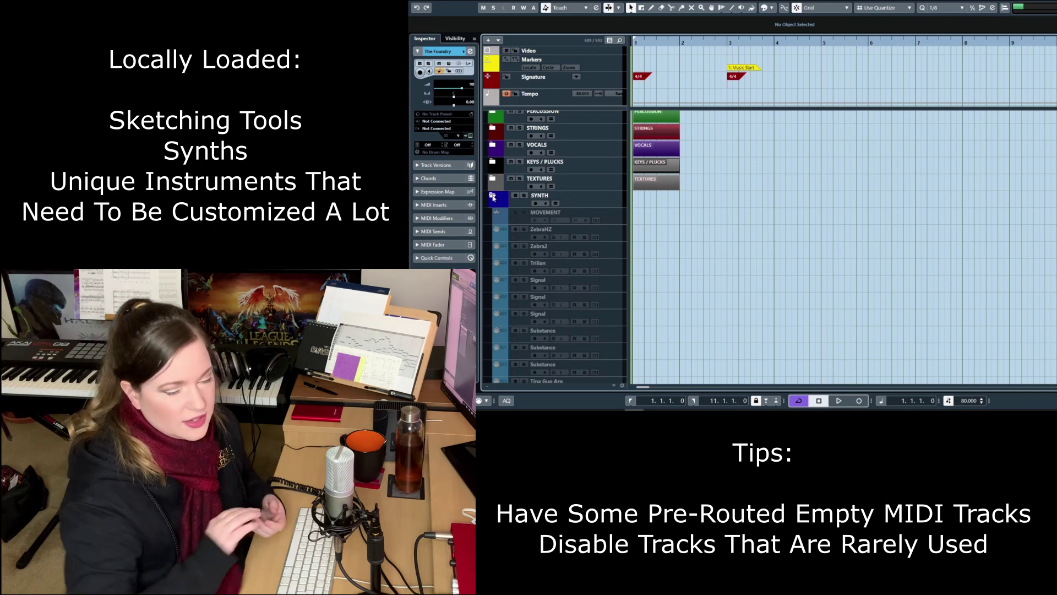
{"action": "left_click", "coordinate": [494, 196]}
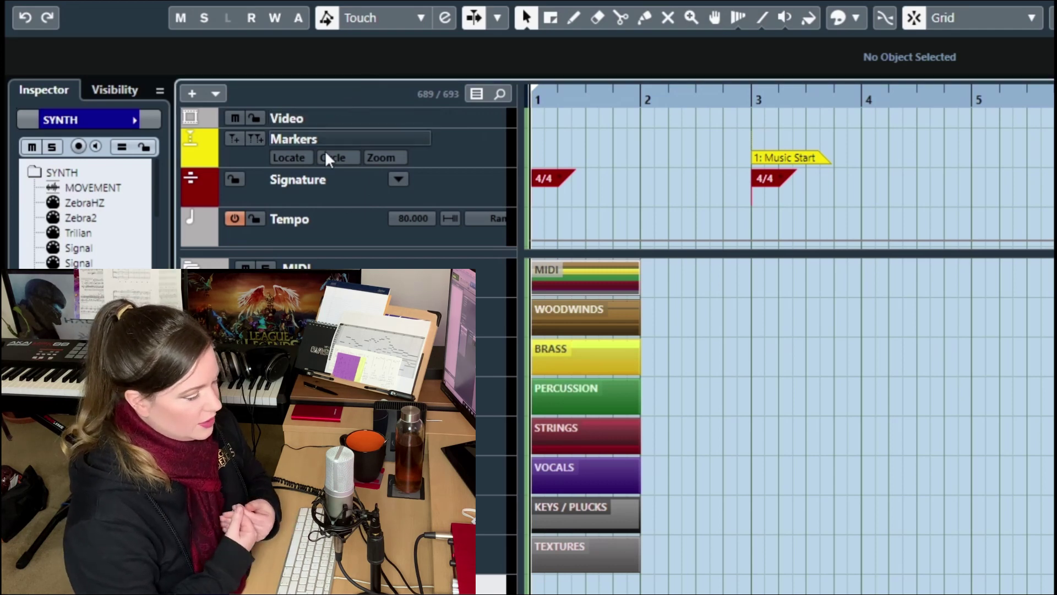
Inspect the Tempo, Markers, Video and Signature tracks, showing 4/4 at bars 1 and 3
{"action": "left_click", "coordinate": [350, 221]}
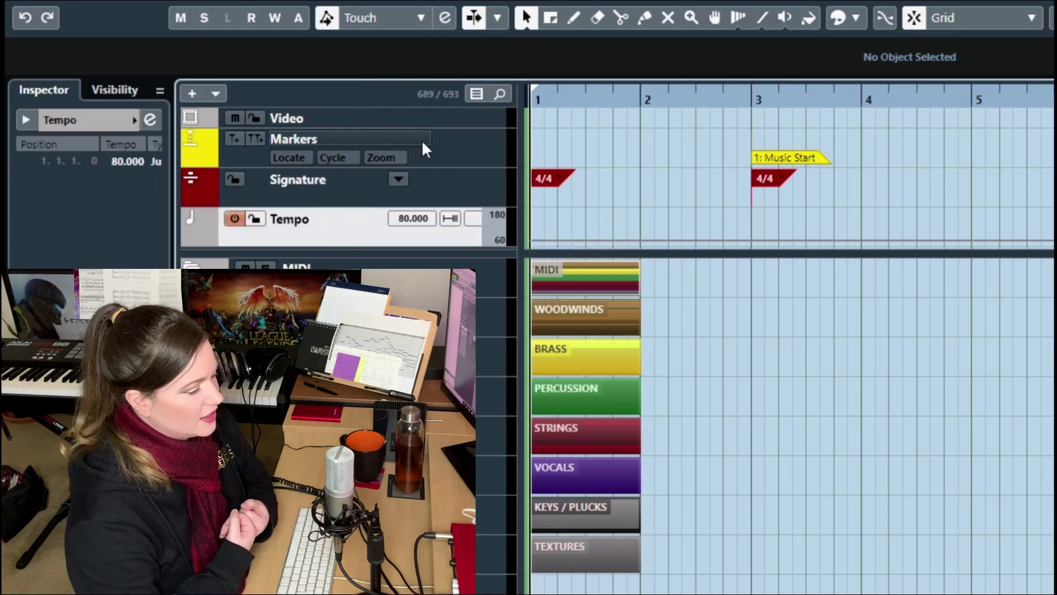
{"action": "left_click", "coordinate": [424, 150]}
{"action": "left_click", "coordinate": [427, 121]}
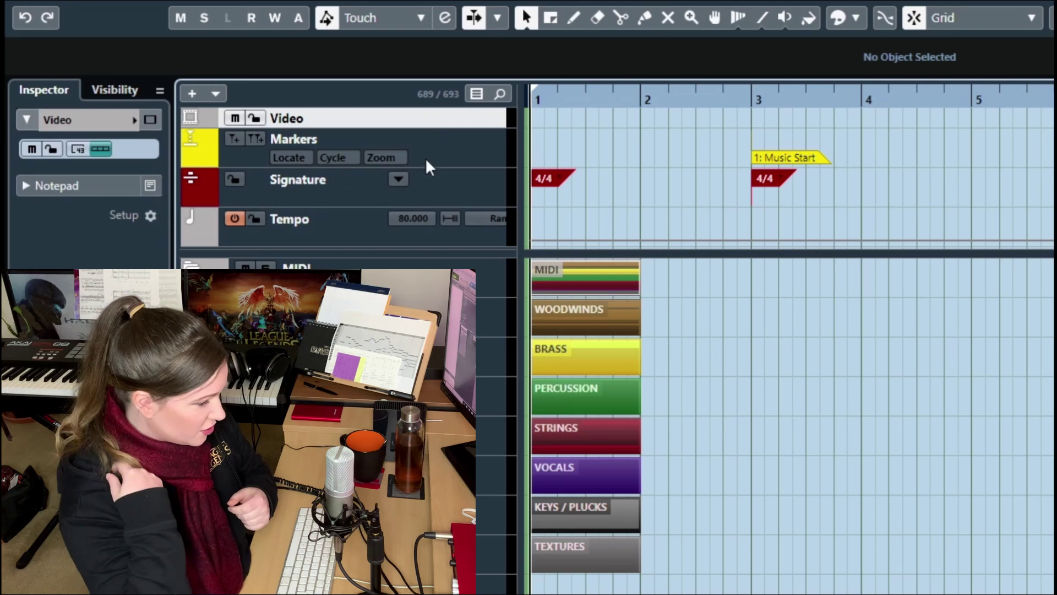
{"action": "left_click", "coordinate": [347, 195]}
{"action": "scroll", "coordinate": [346, 193], "scroll_direction": "down", "scroll_amount": 1}
{"action": "scroll", "coordinate": [346, 193], "scroll_direction": "up", "scroll_amount": 1}
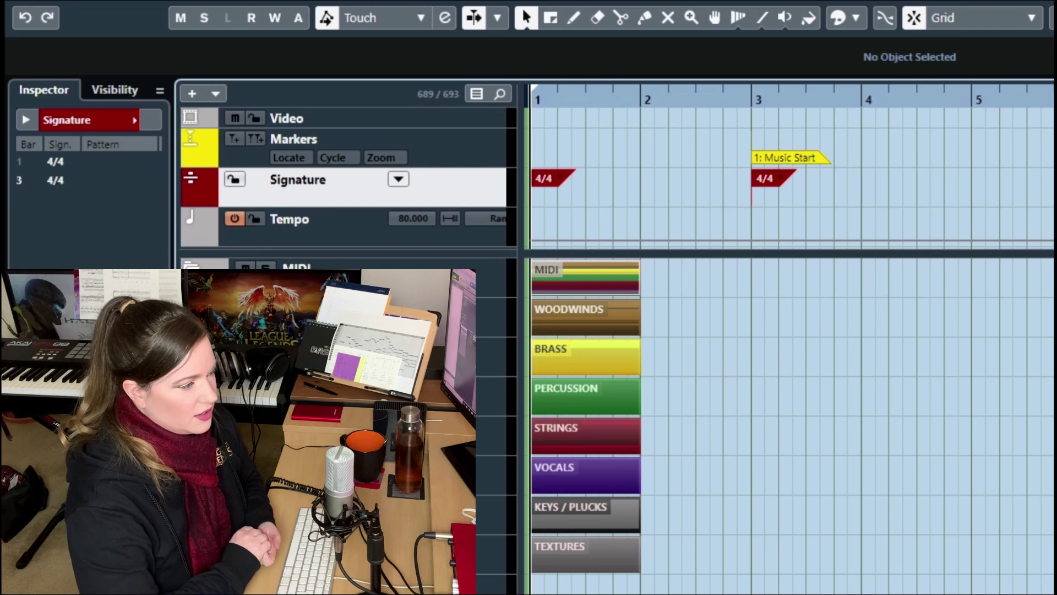
{"action": "left_click", "coordinate": [385, 315]}
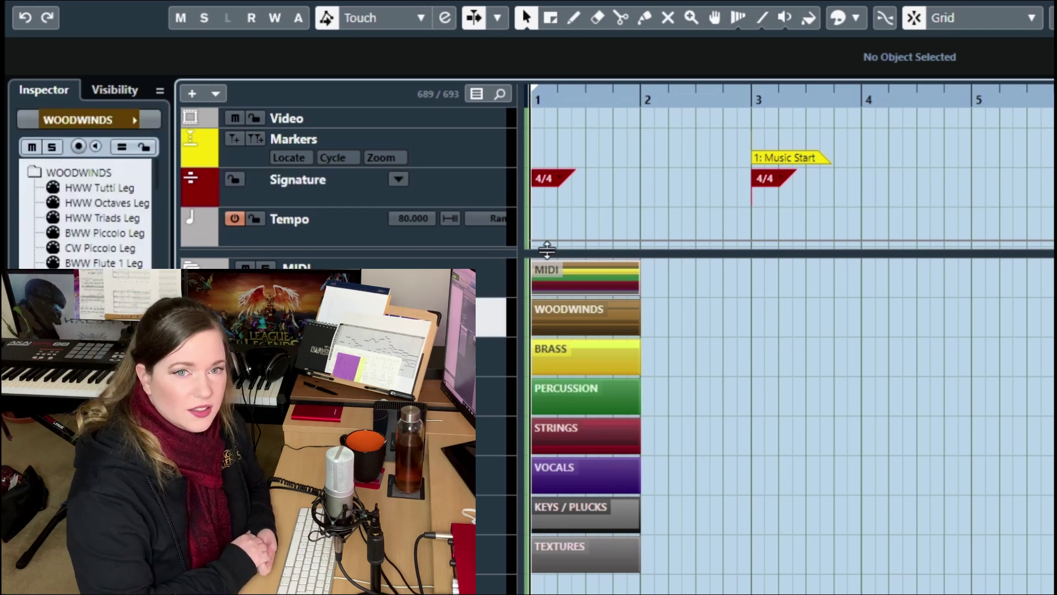
Select the Music Start marker and list it on the Markers track as ID 1 at 3.1.1.0
{"action": "left_click", "coordinate": [798, 159]}
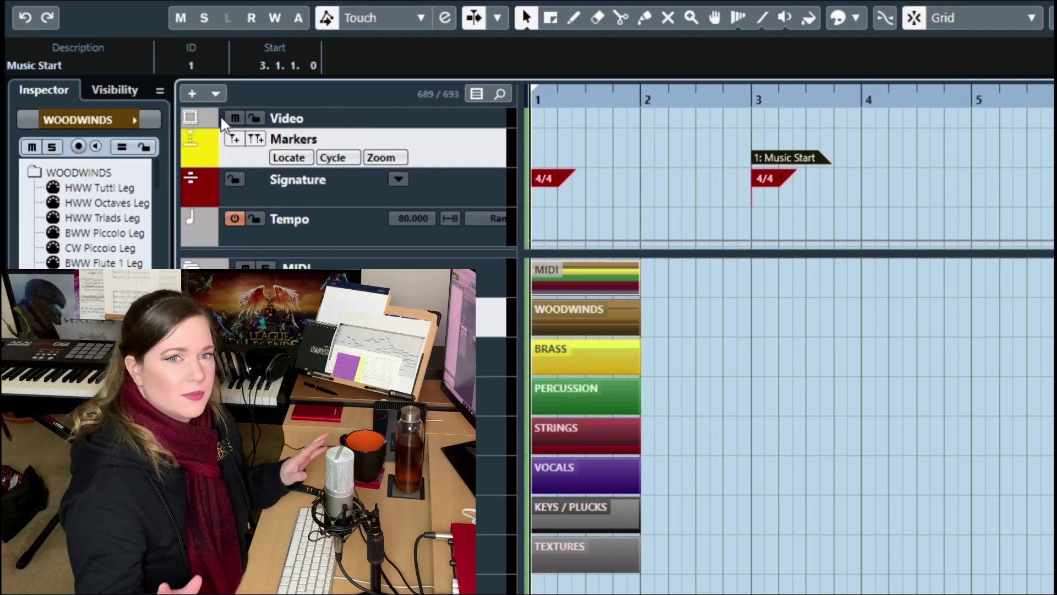
{"action": "left_click", "coordinate": [417, 144]}
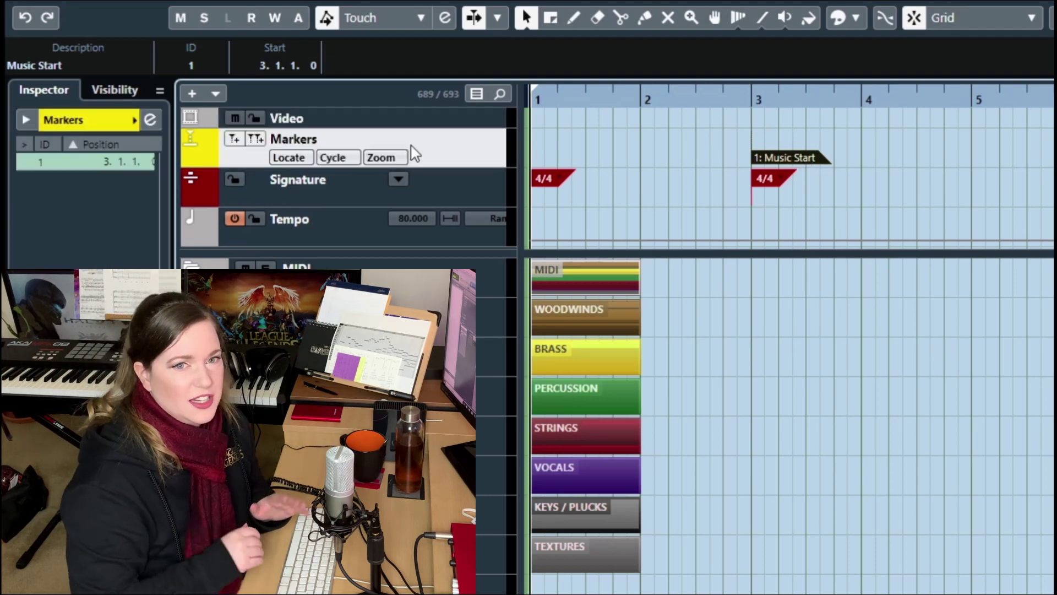